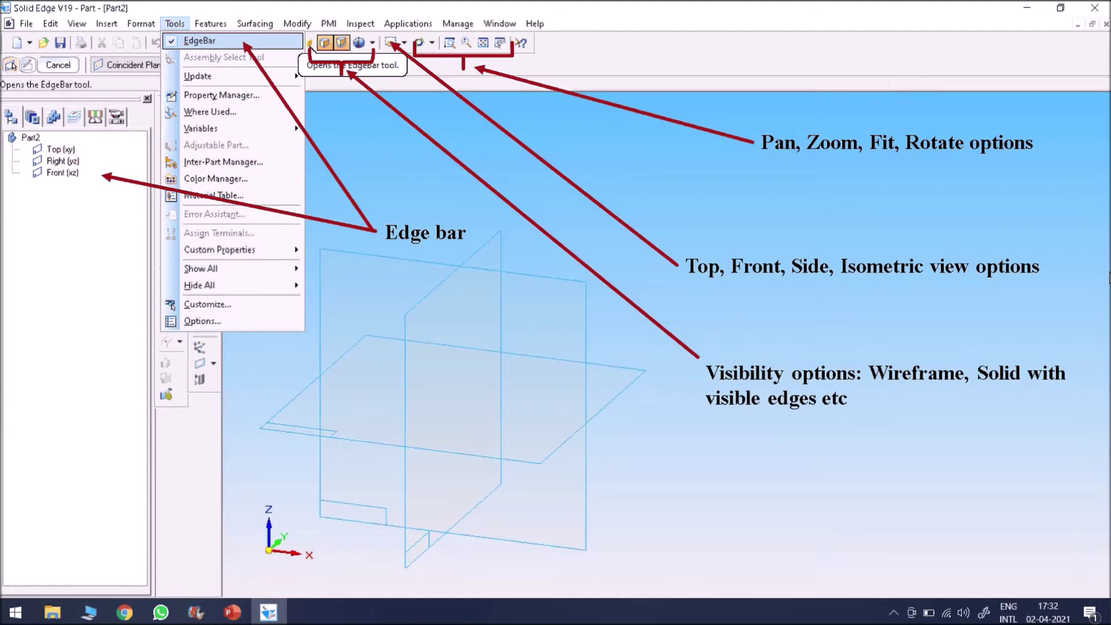
key(Right)
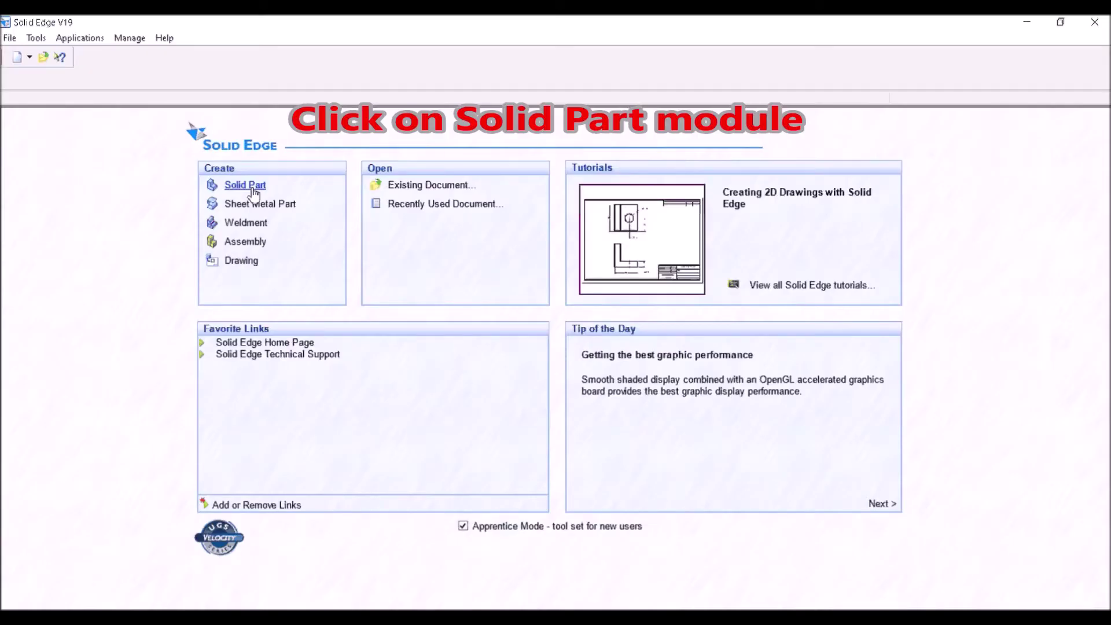
Step: Create a new solid part and start a sketch on the Top (xy) plane
click(253, 190)
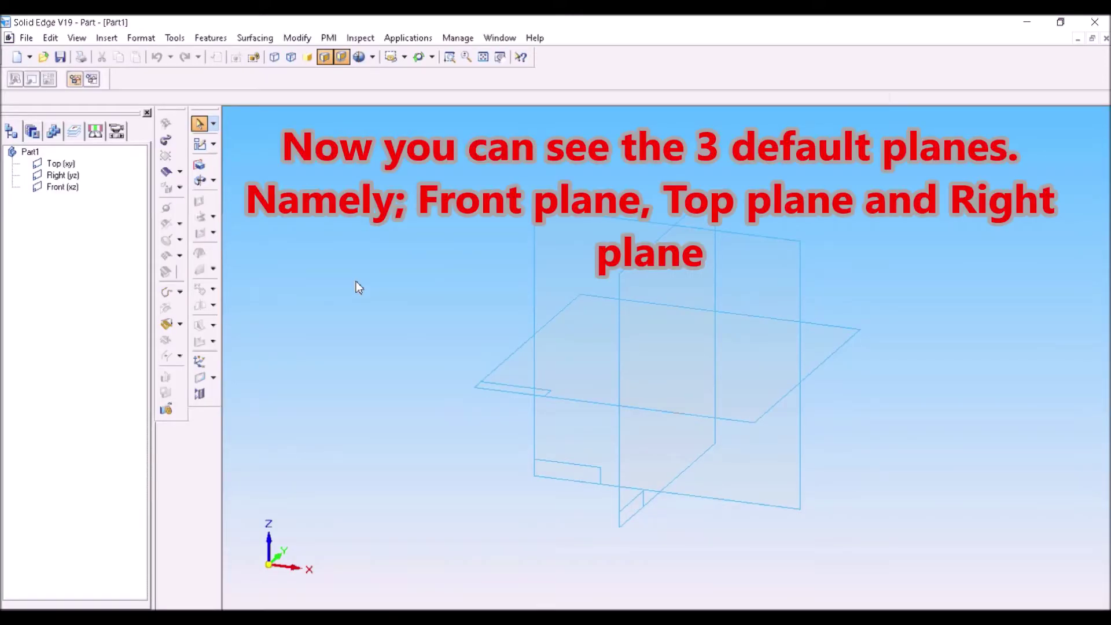
click(847, 345)
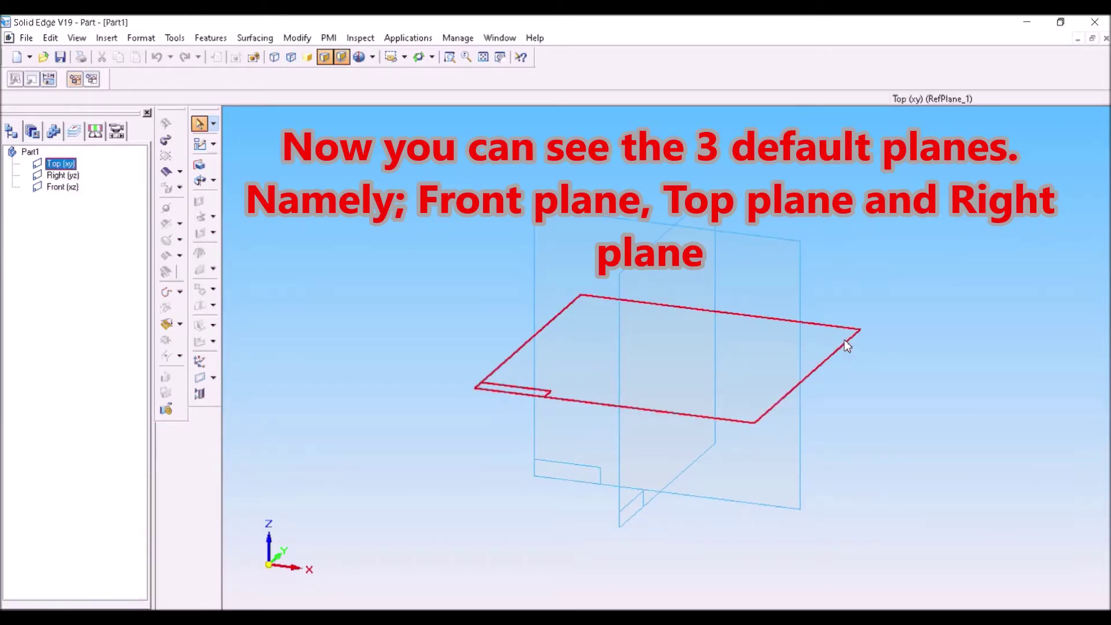
click(200, 145)
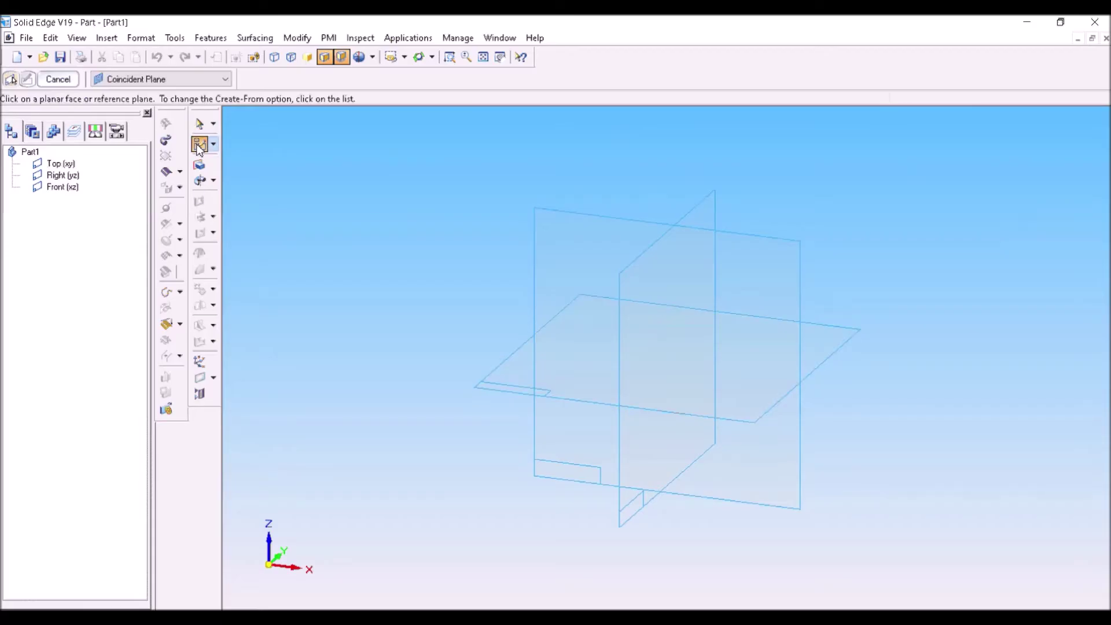
click(849, 338)
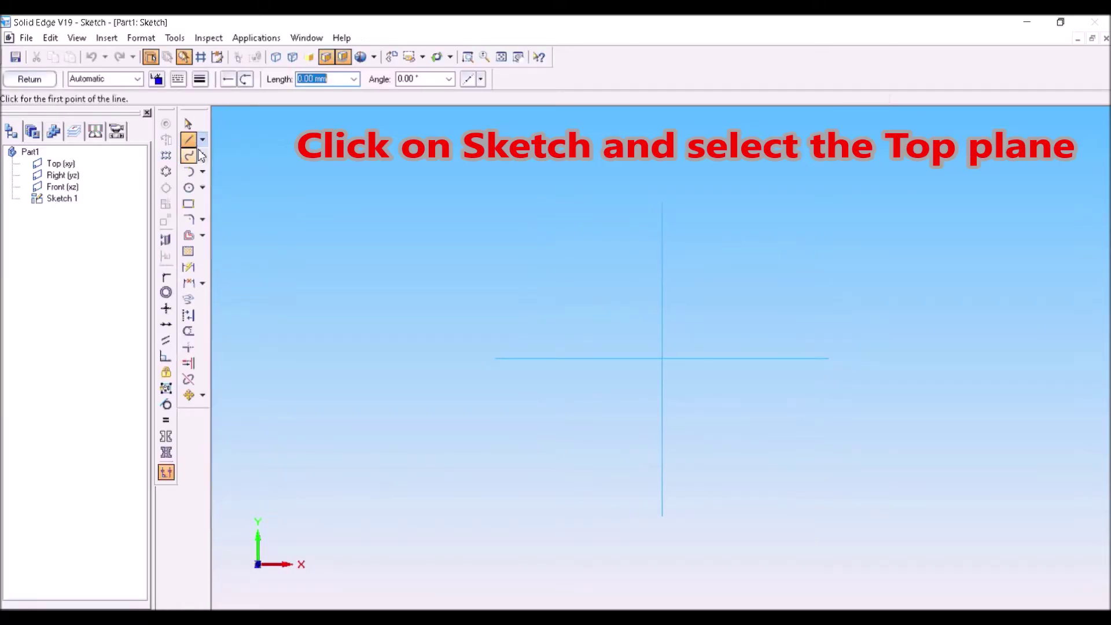
Step: Draw the pentagon's first two edges below the horizontal axis, each 30 mm long, at 0° and 72°
click(606, 419)
text(30)
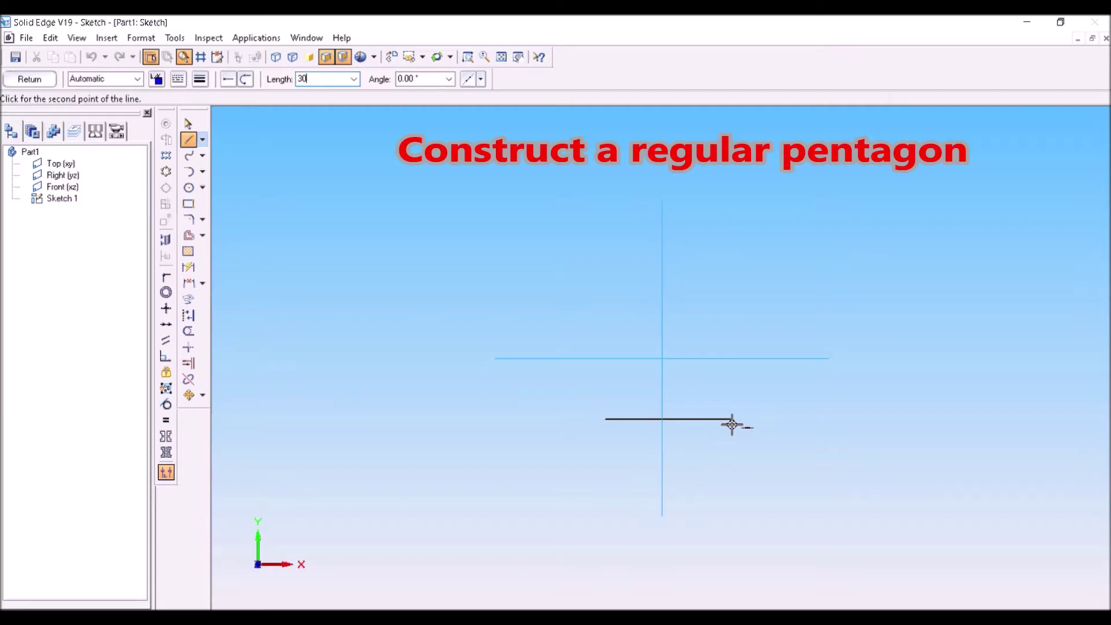
key(Tab)
text(0)
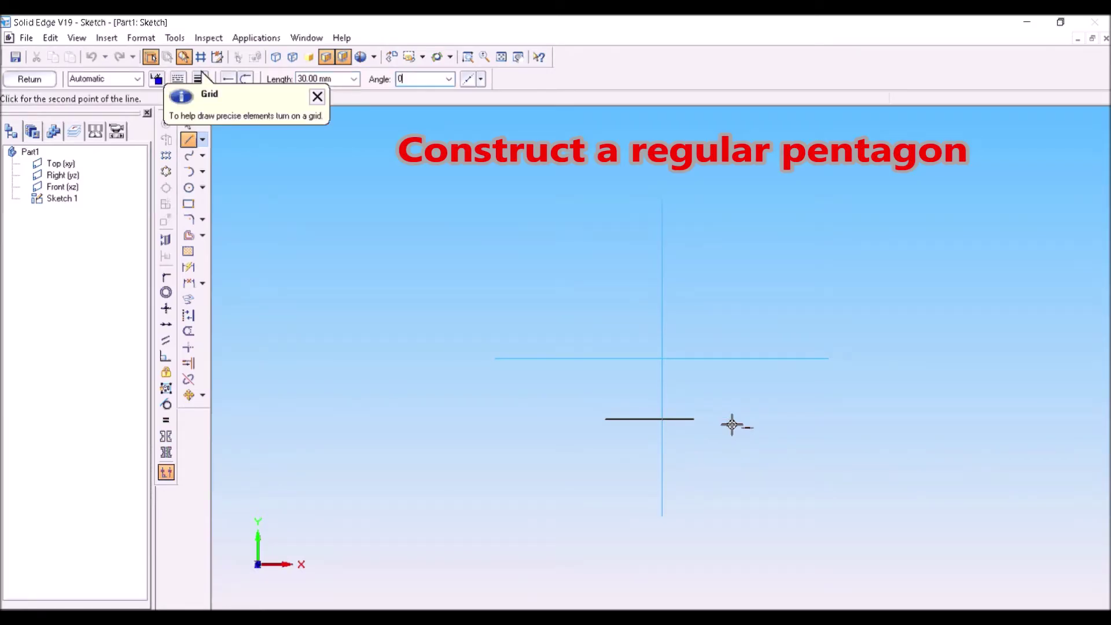
key(Tab)
key(Tab)
text(7)
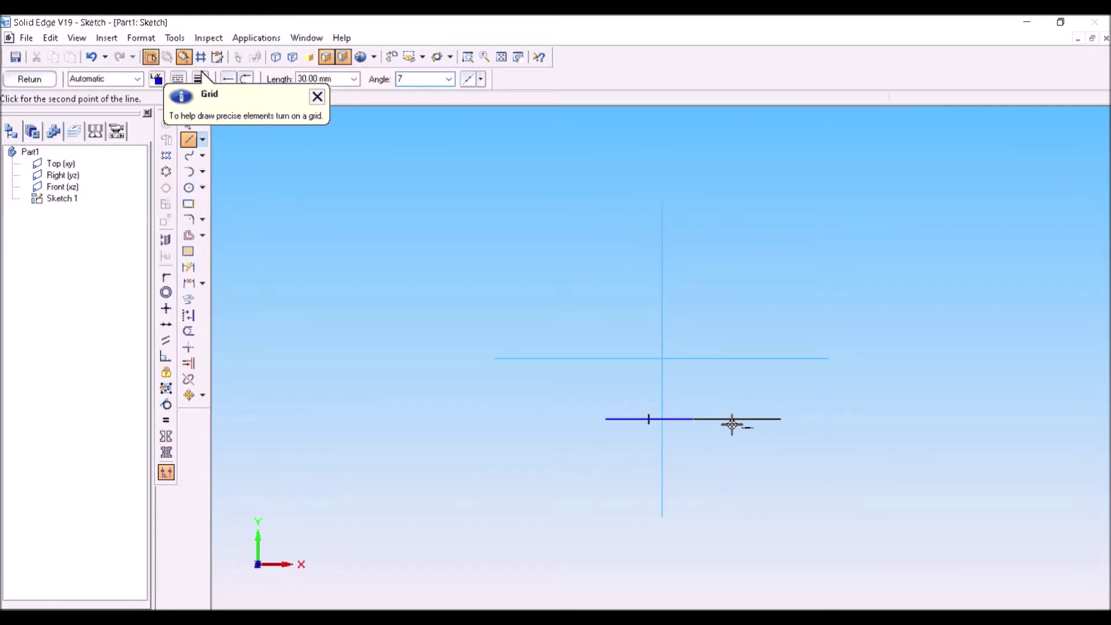
text(2)
key(Tab)
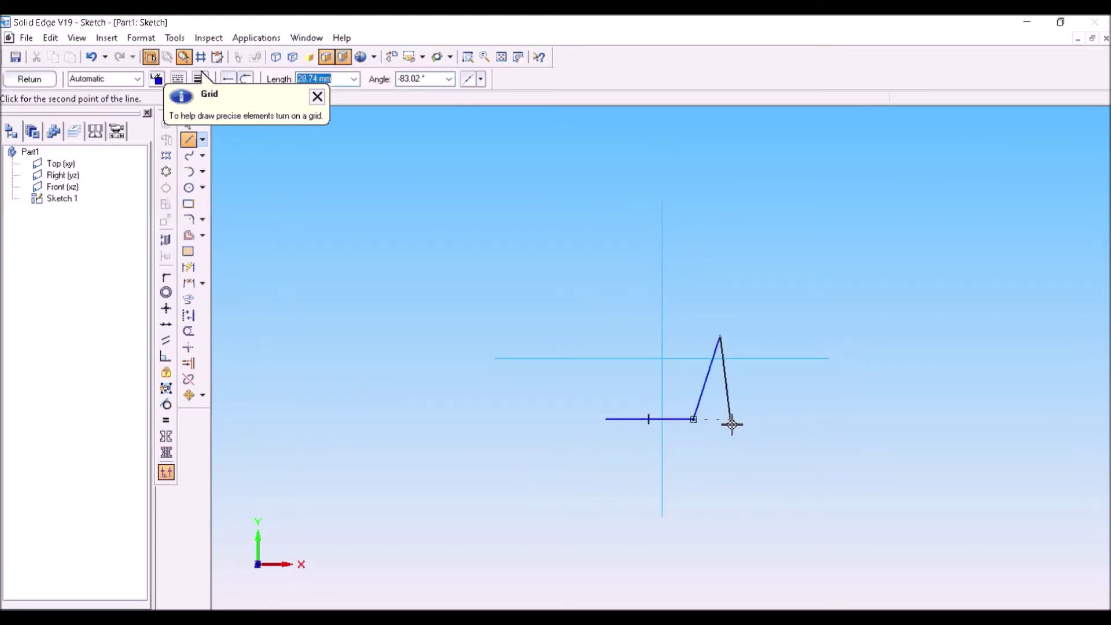
Step: Continue the pentagon with two more 30 mm edges at angles of 72*2 and 72*3 degrees
text(30)
key(Tab)
text(72)
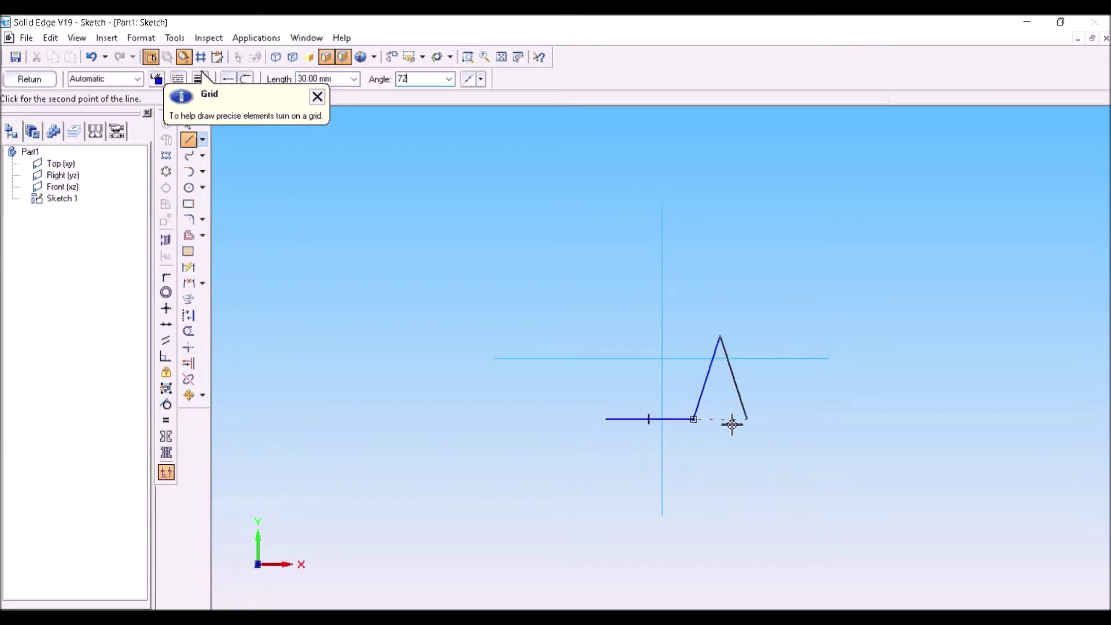
text(*2)
key(Return)
text(30)
key(Tab)
text(72*3)
key(Return)
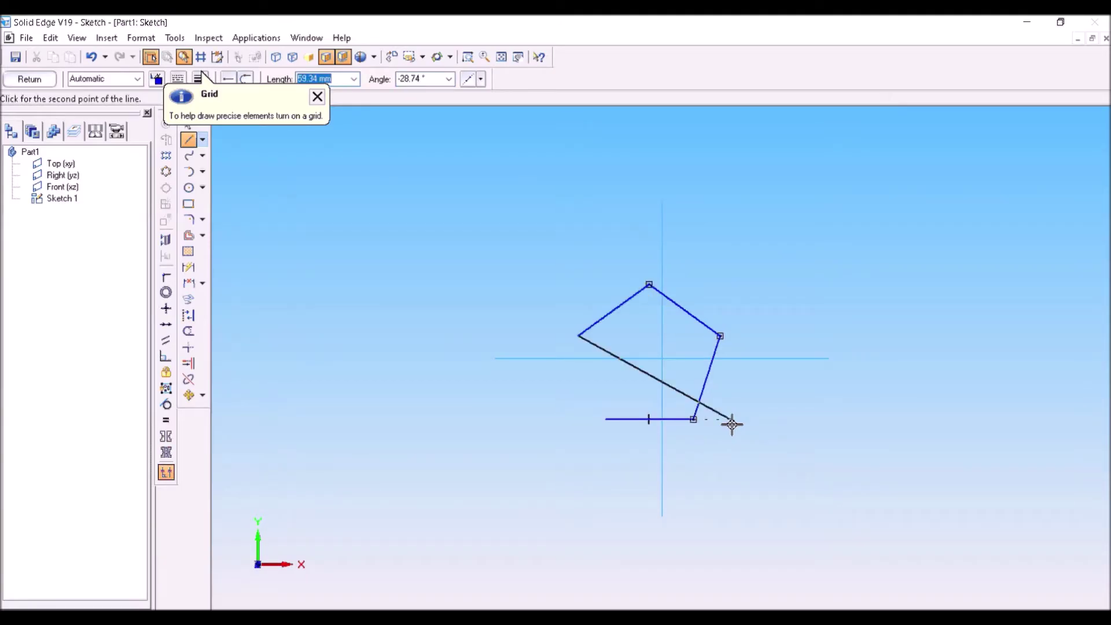
Step: Draw the pentagon's fifth edge, 30 mm long, ending at the start point of the base edge
text(30)
key(Tab)
text(72*4)
key(Return)
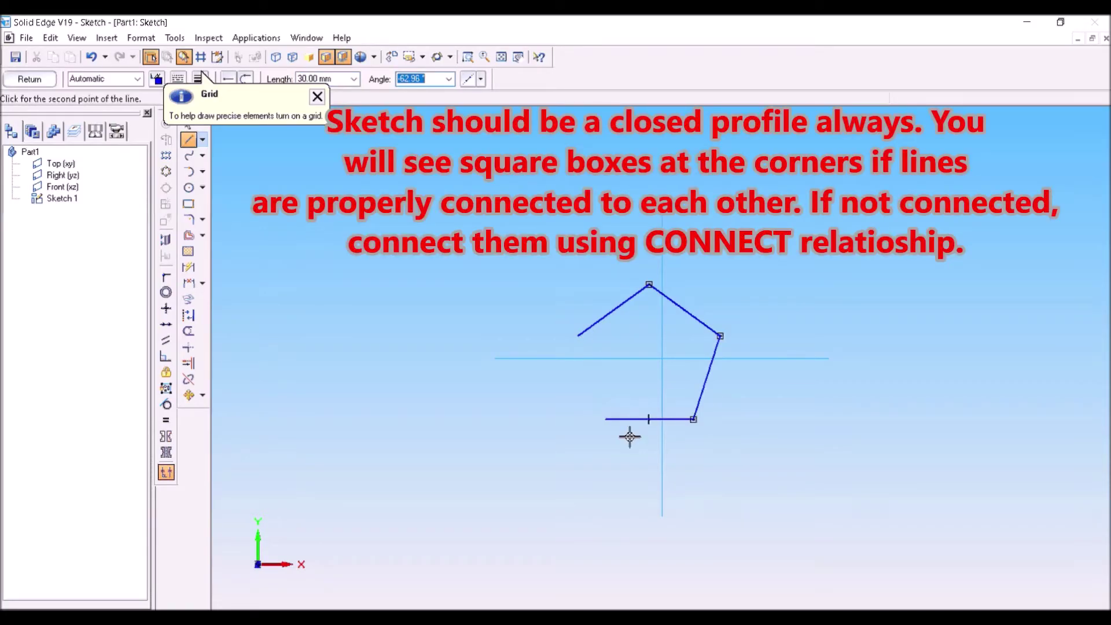
right_click(607, 420)
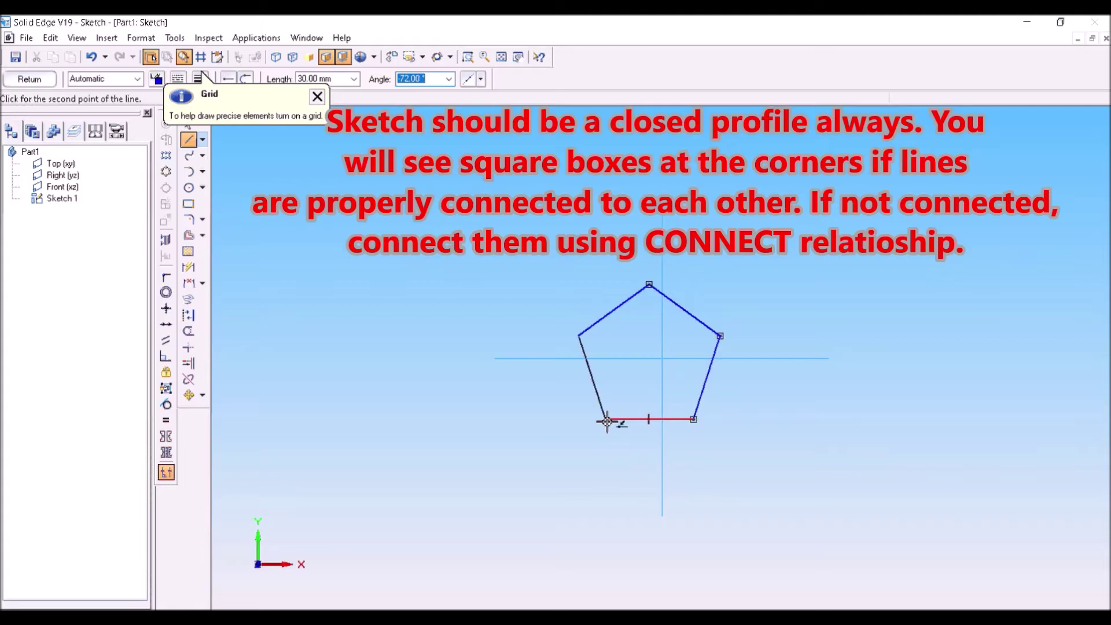
click(606, 421)
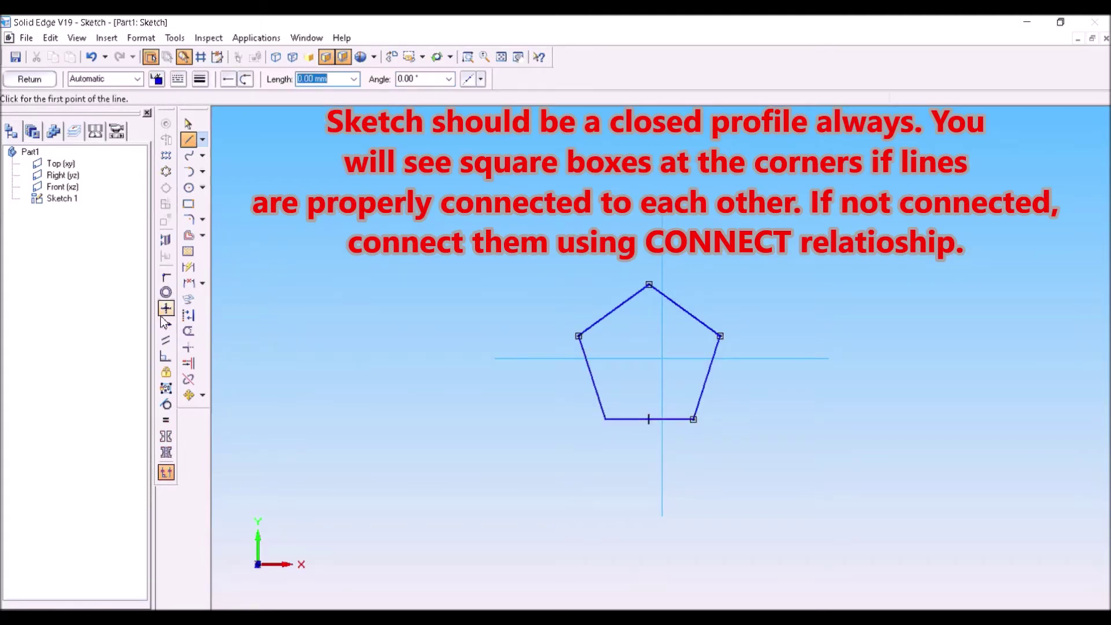
Step: Apply a Connect relationship between the two line endpoints at the pentagon's lower-left corner
click(166, 277)
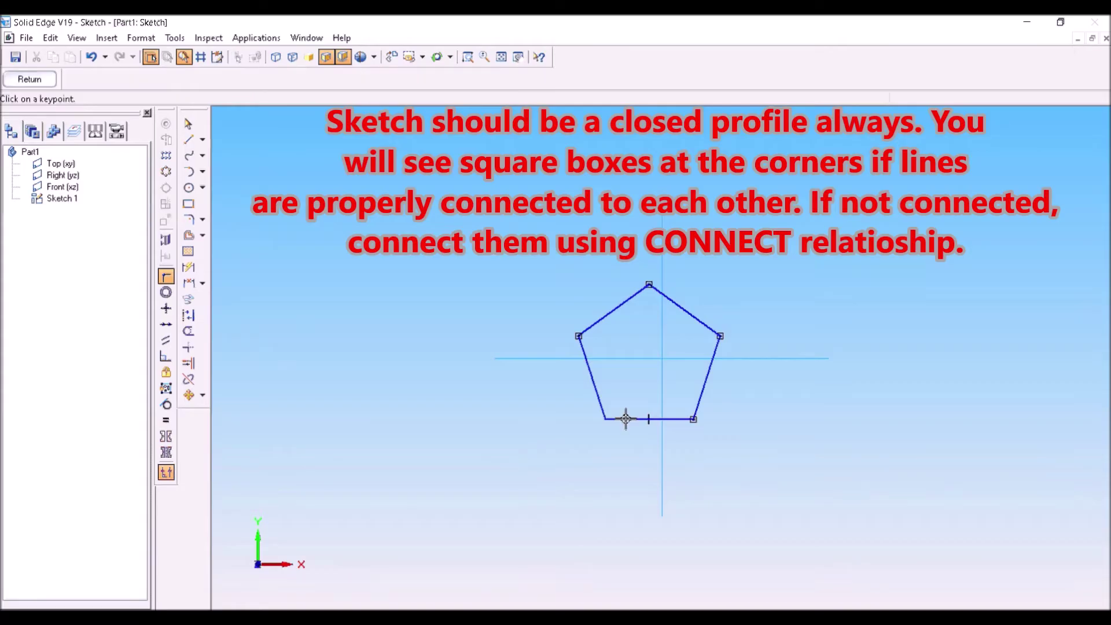
click(608, 419)
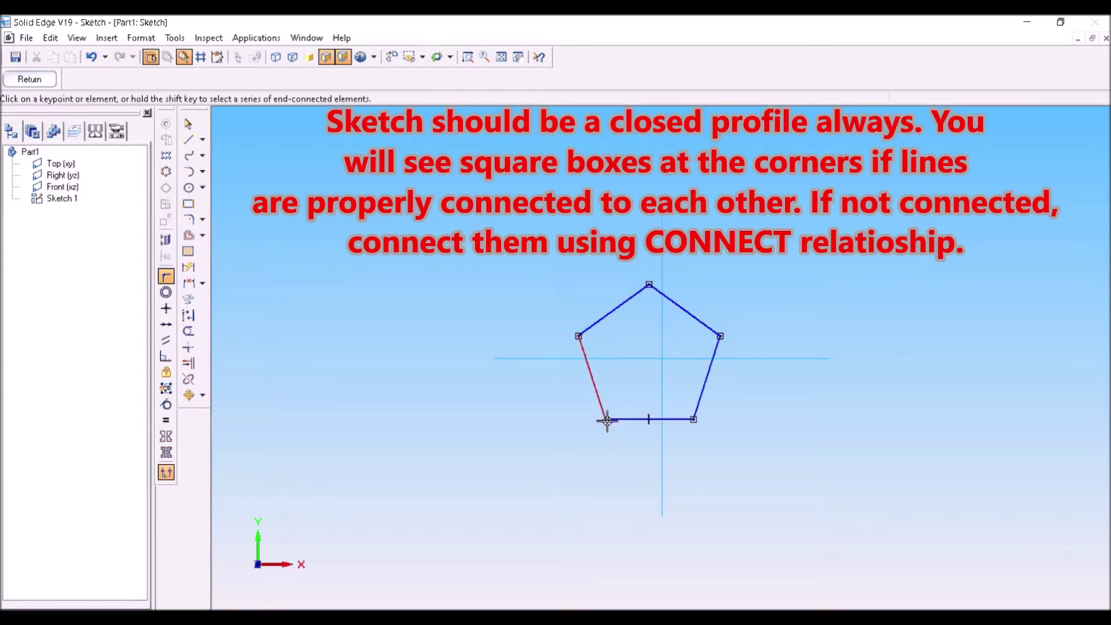
click(606, 420)
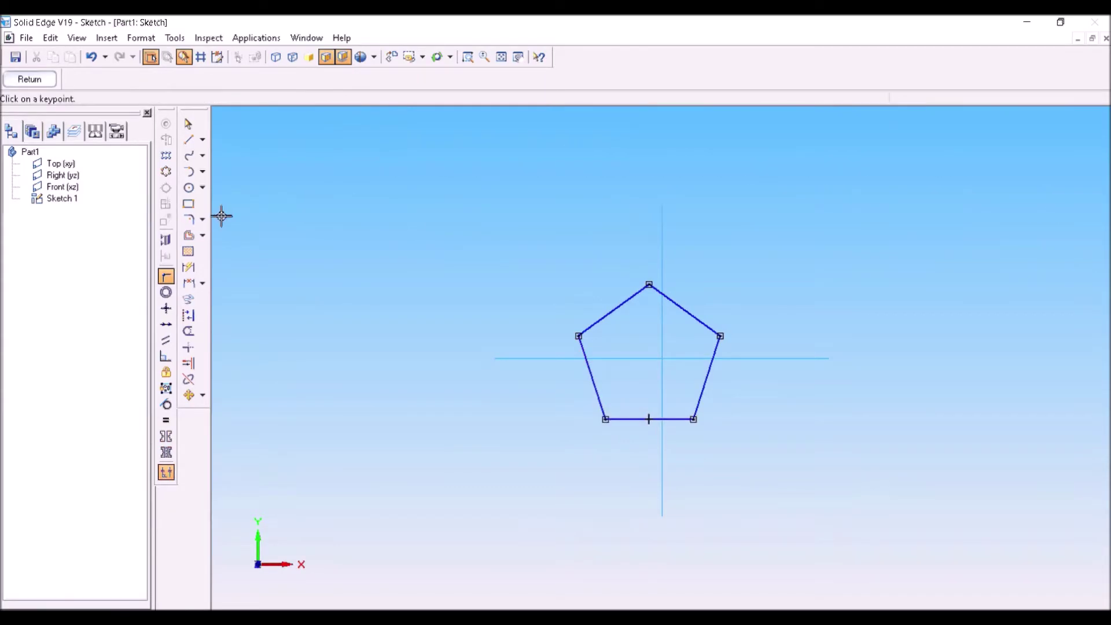
Step: Dimension the length of the pentagon's base edge, placing the dimension below it
click(188, 266)
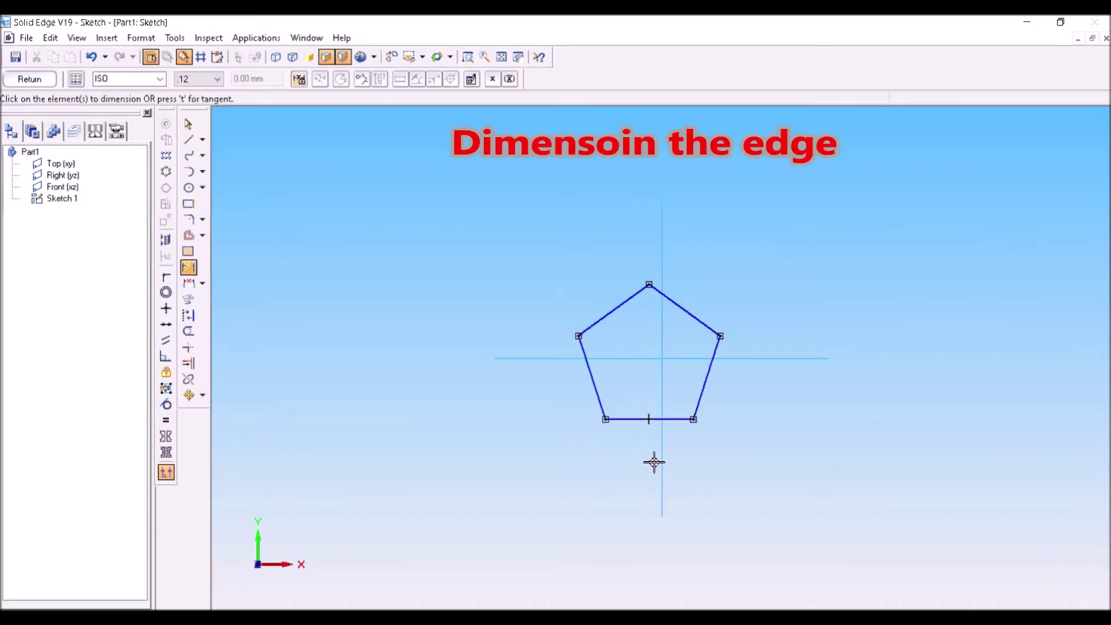
click(628, 423)
click(642, 454)
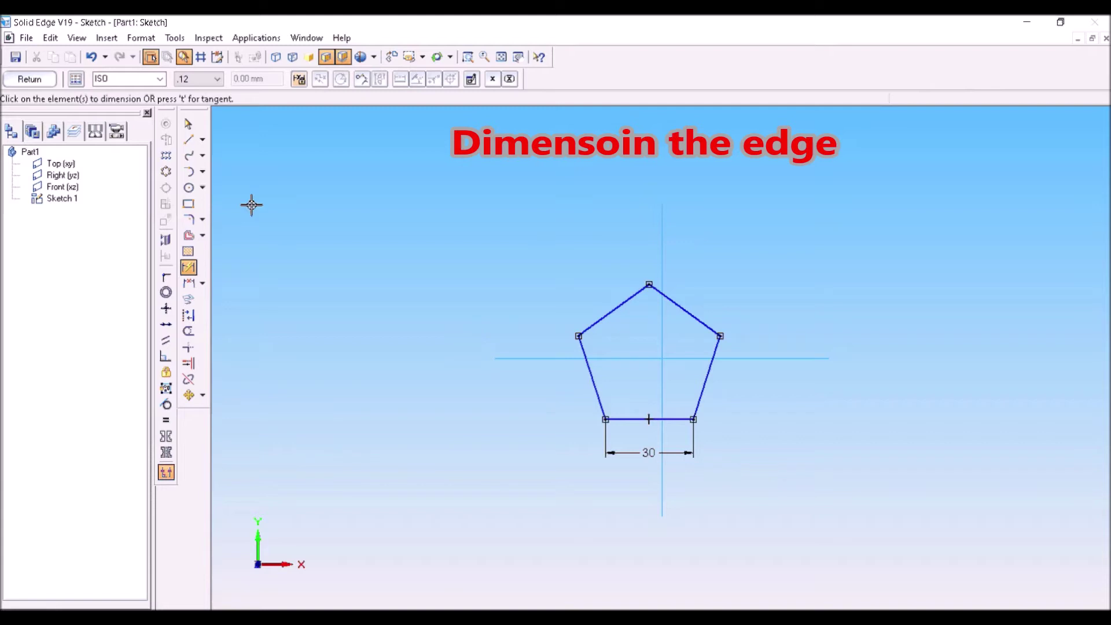
Step: Turn on midpoint recognition in the IntelliSketch relationship settings for drawing lines
click(189, 140)
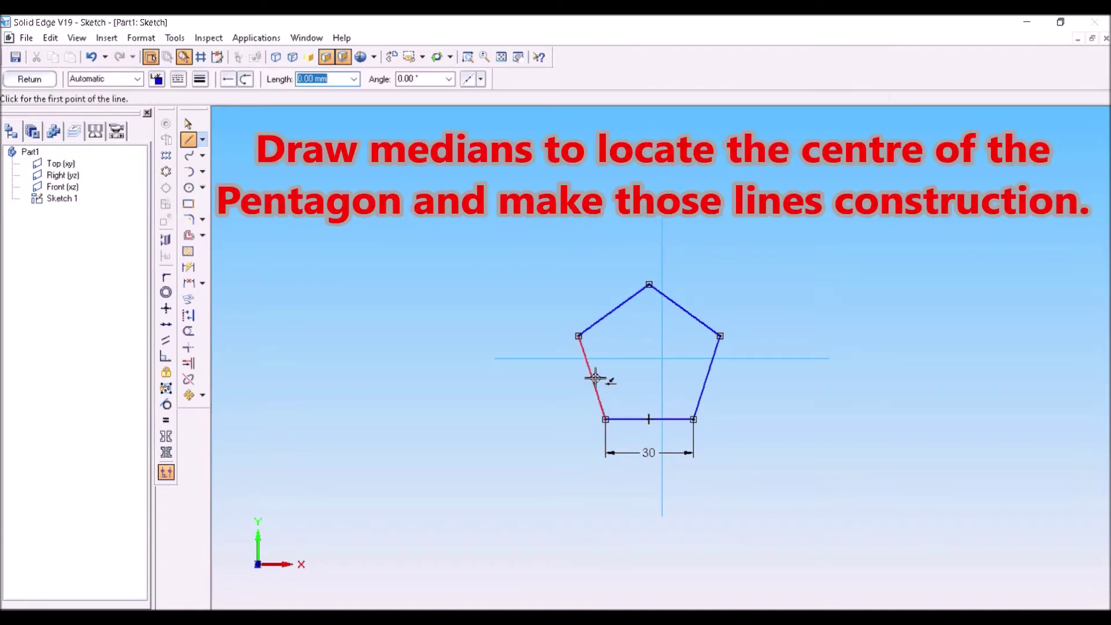
click(174, 38)
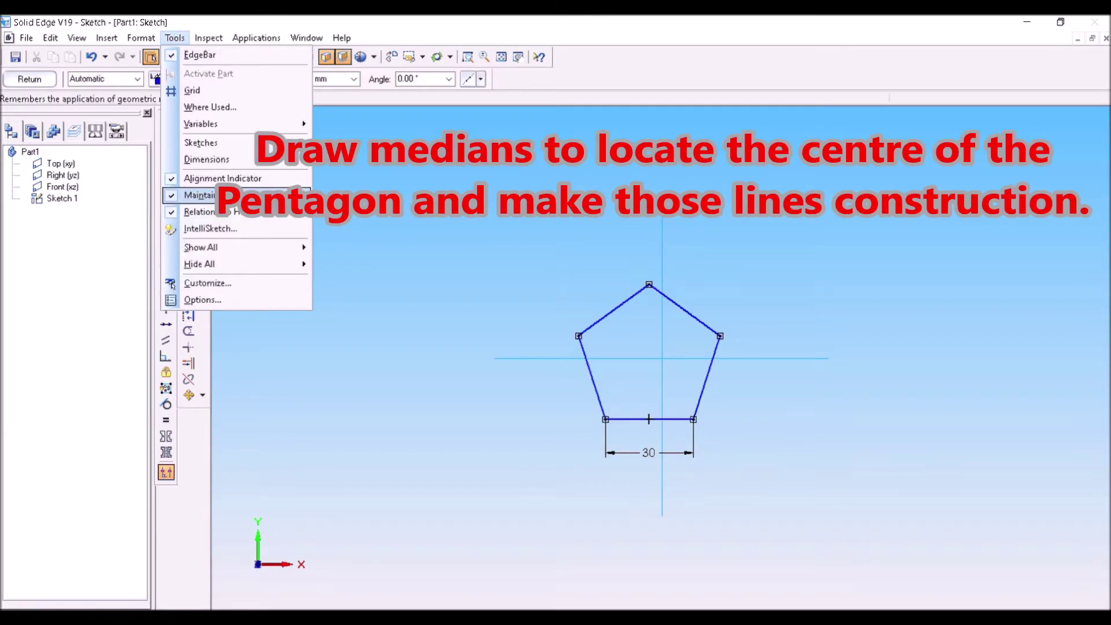
click(220, 226)
click(524, 243)
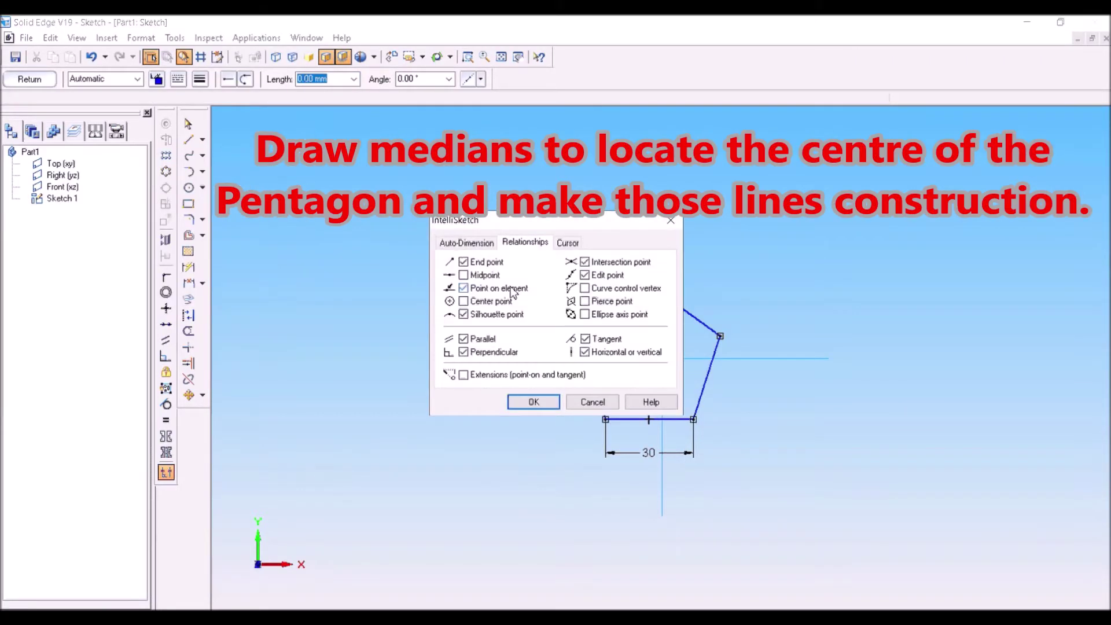
click(533, 402)
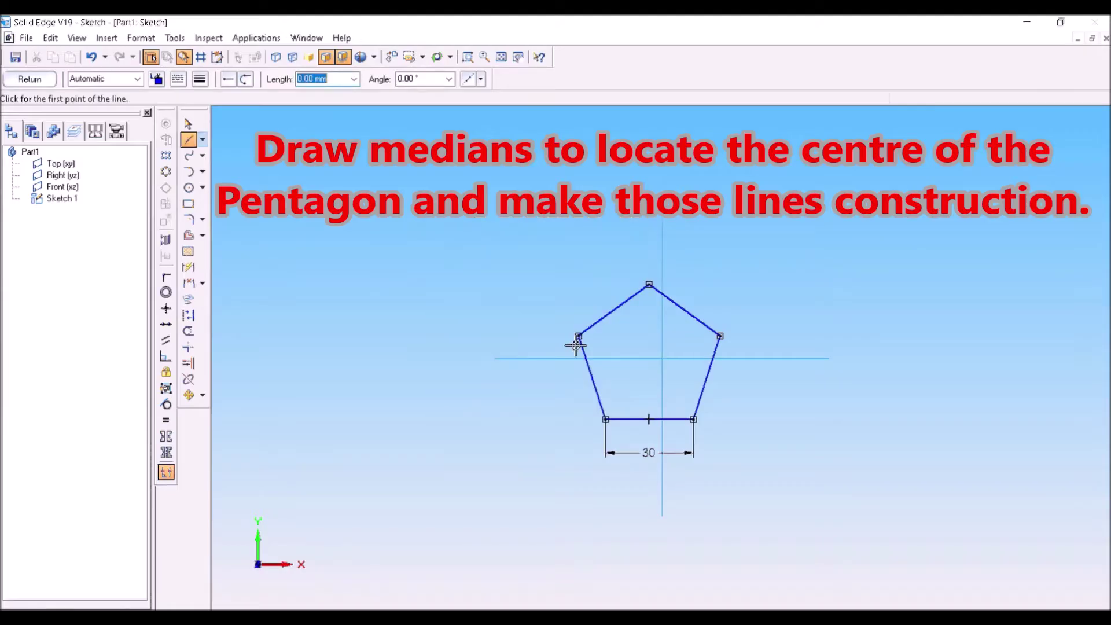
Step: Draw two medians from the right and lower-right vertices to the midpoints of their opposite pentagon edges
click(592, 377)
click(720, 336)
right_click(759, 305)
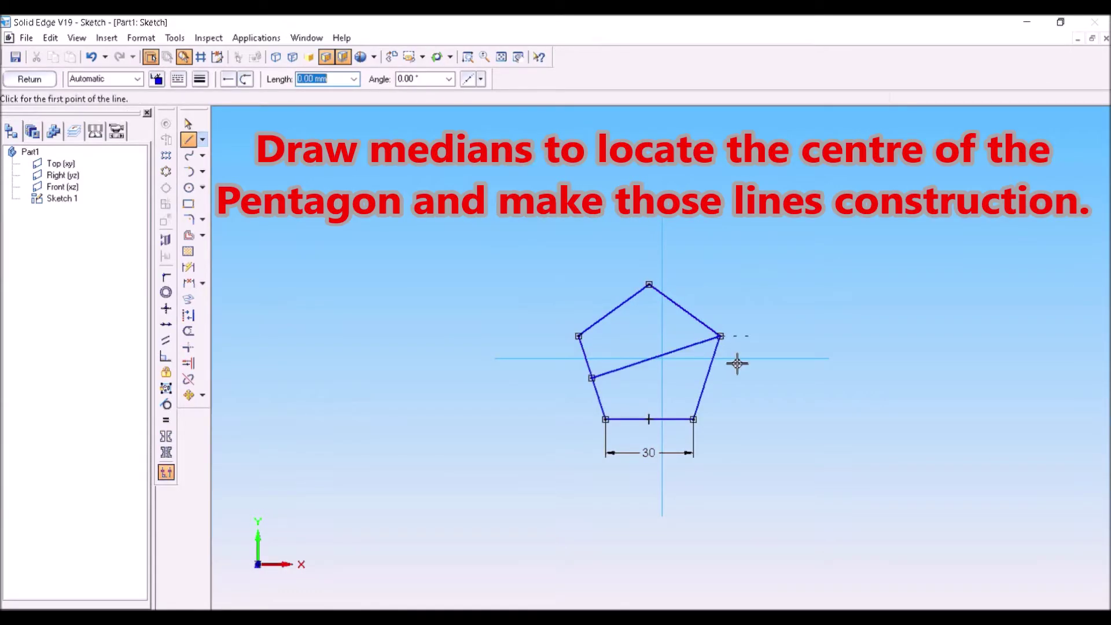
click(695, 419)
click(613, 310)
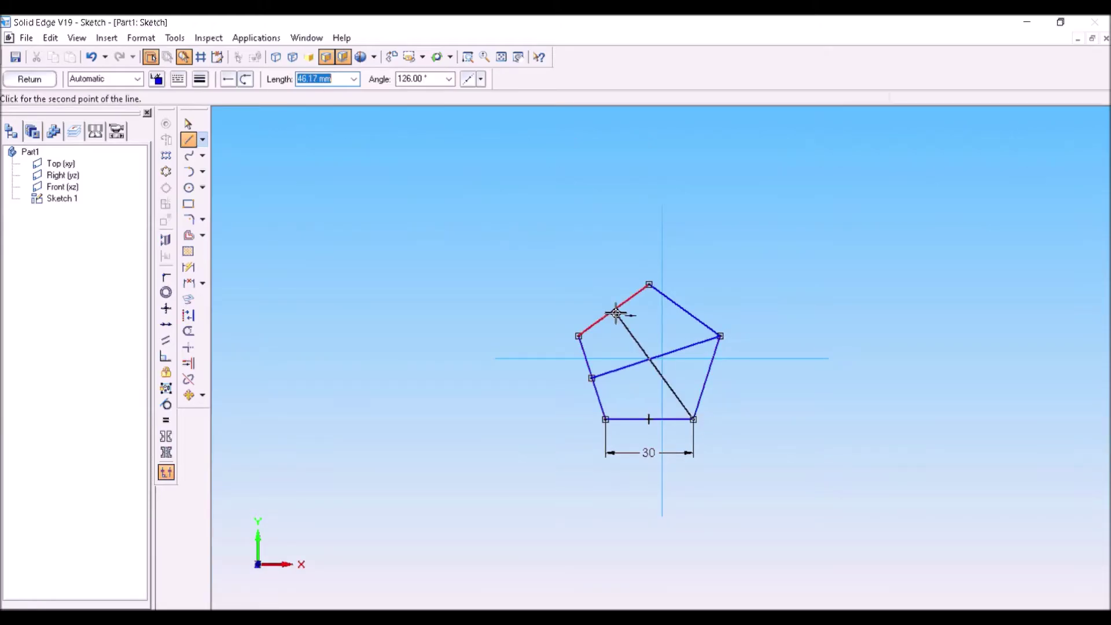
key(Escape)
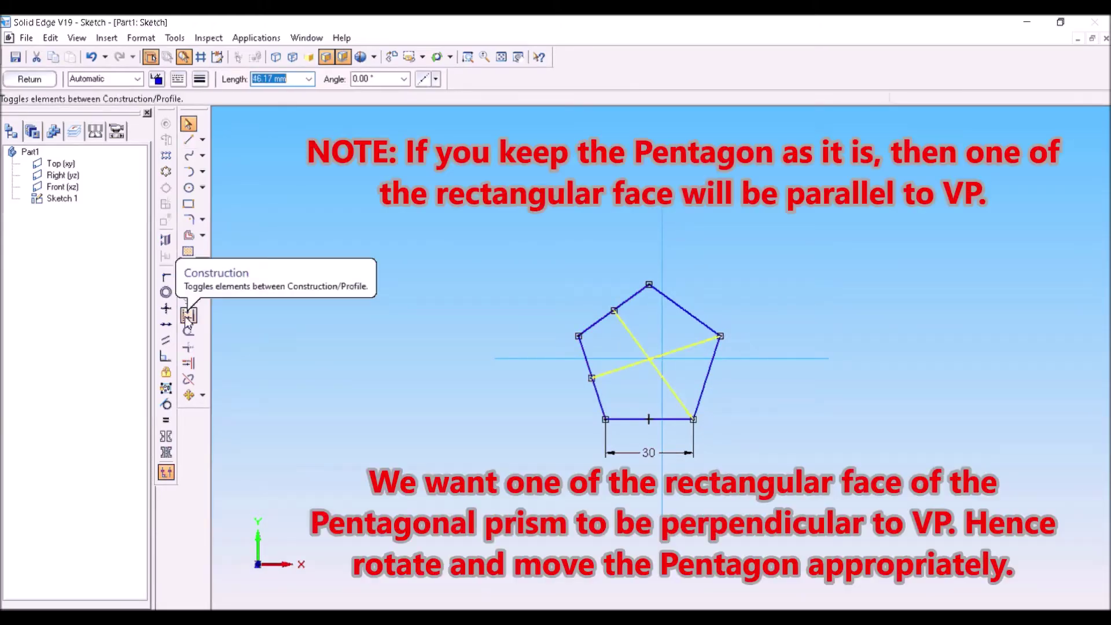
Step: Convert the two median lines inside the pentagon to construction elements
click(189, 316)
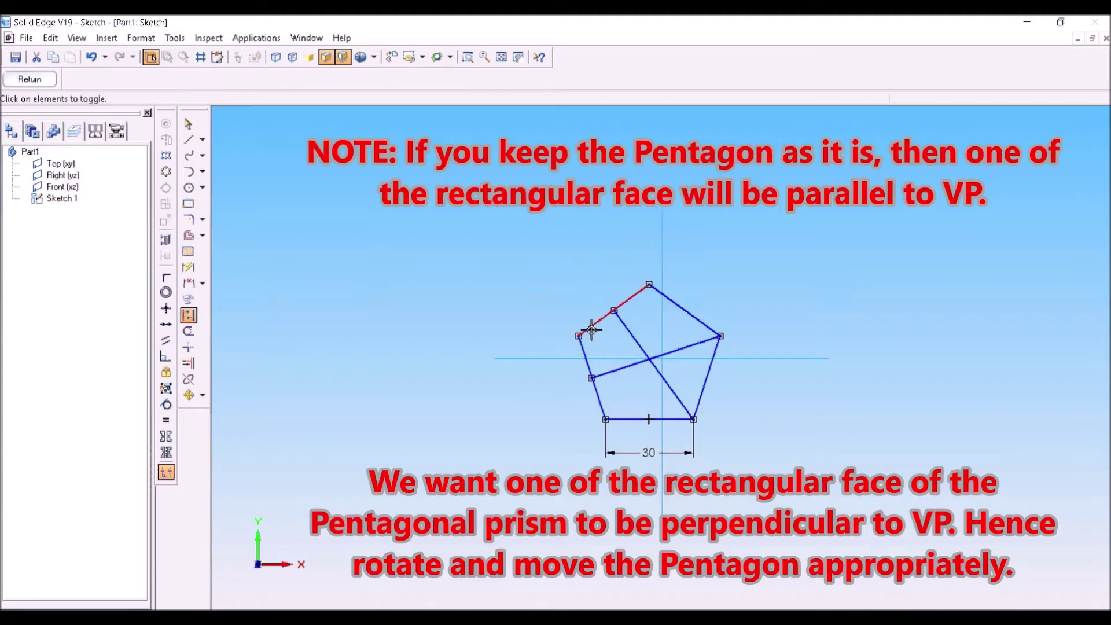
click(629, 336)
click(633, 365)
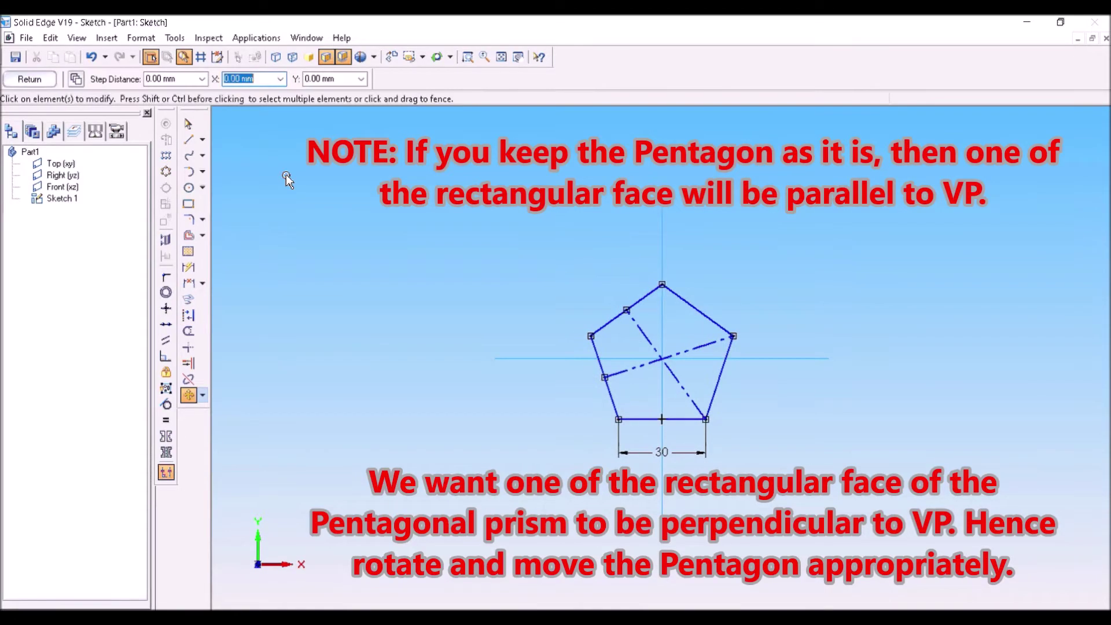
Step: Rotate the whole pentagon with its medians about the upper-left vertex until its left edge is vertical
click(203, 396)
click(231, 412)
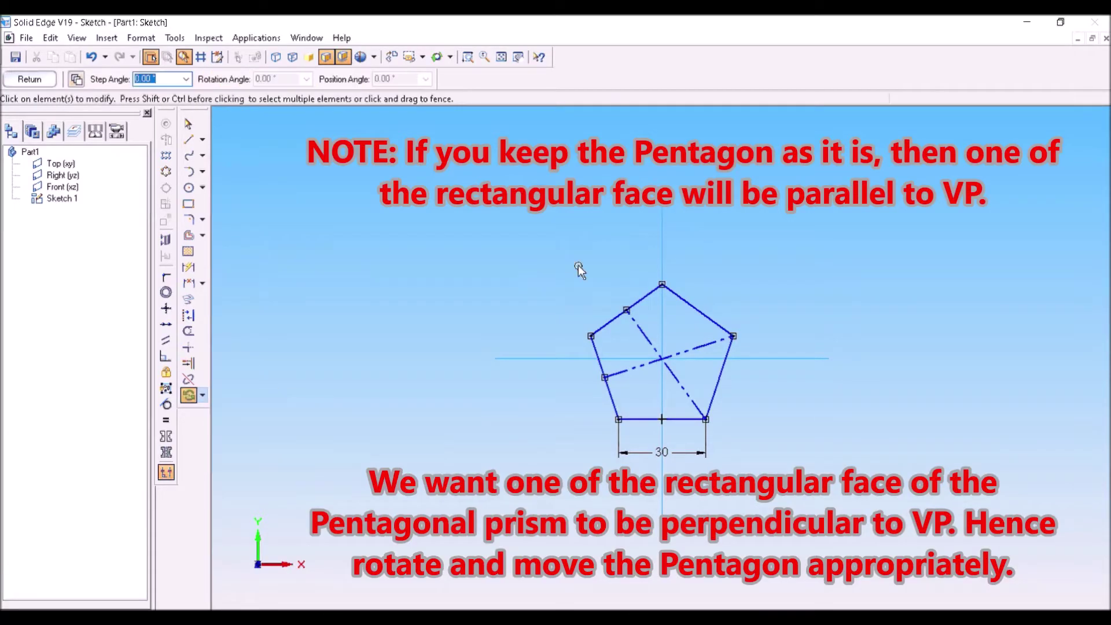
drag(560, 239, 745, 465)
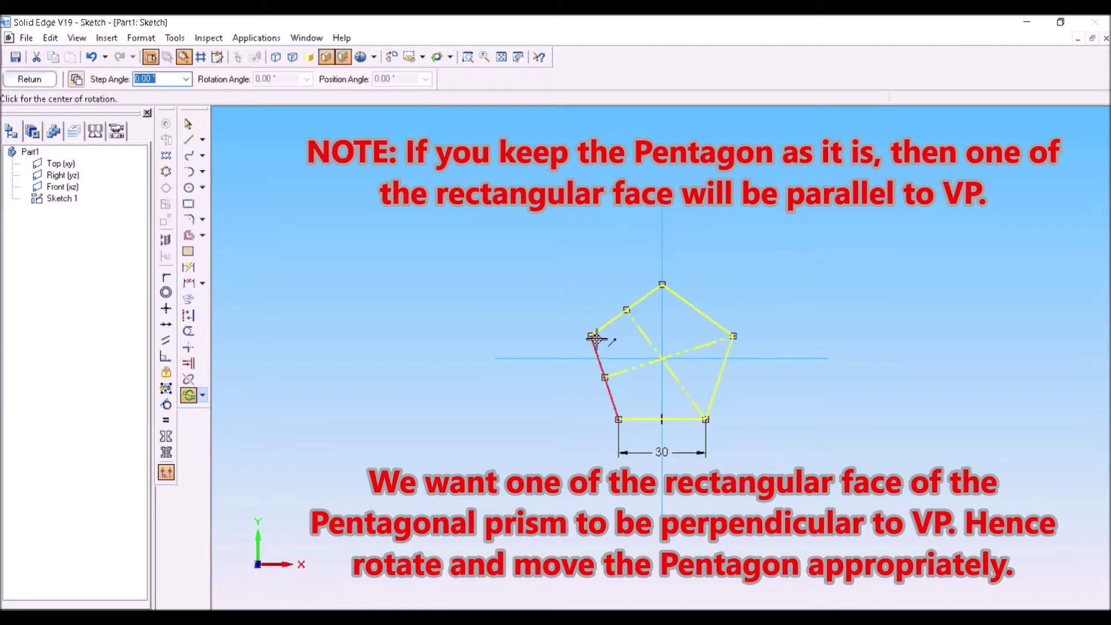
click(592, 337)
click(592, 418)
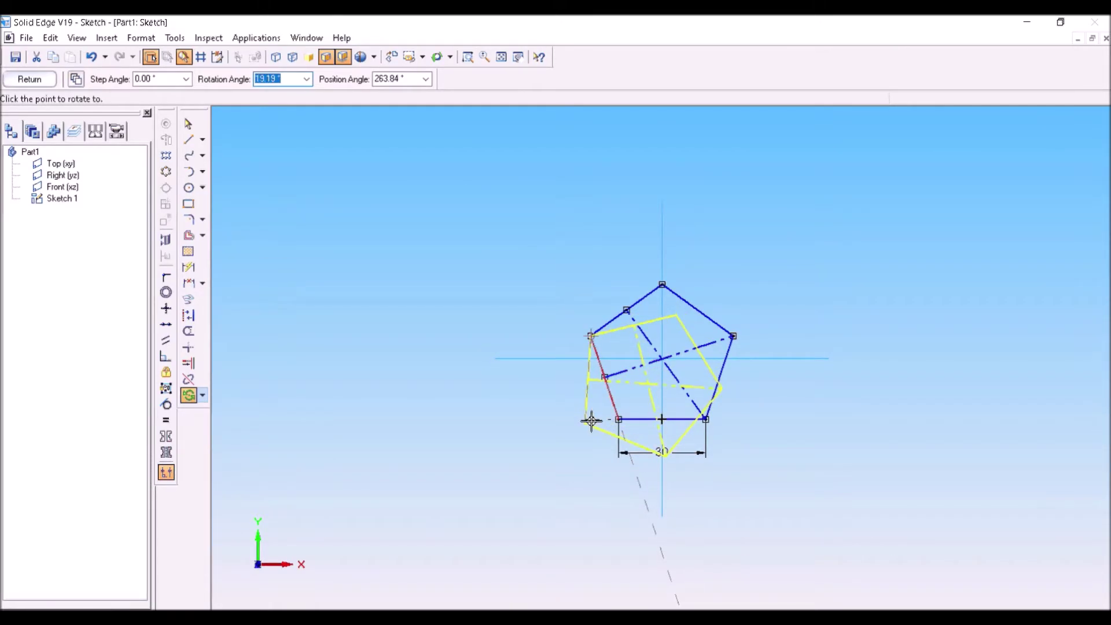
click(593, 421)
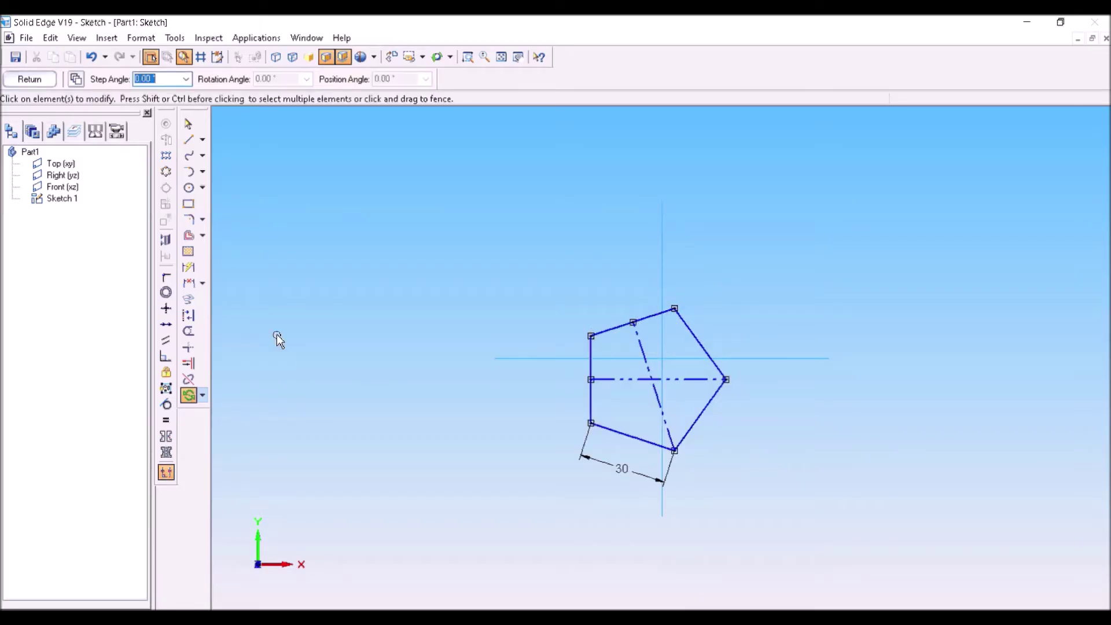
Step: Move the whole pentagon from the intersection of its two medians to the origin, and leave the sketch
click(203, 395)
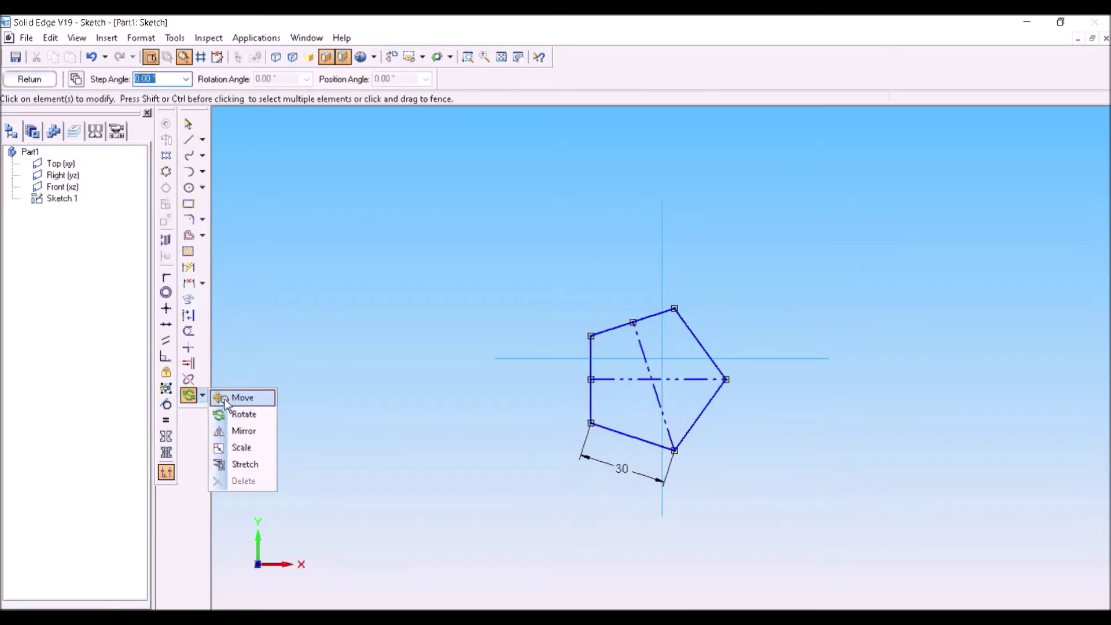
click(226, 398)
drag(550, 297, 801, 506)
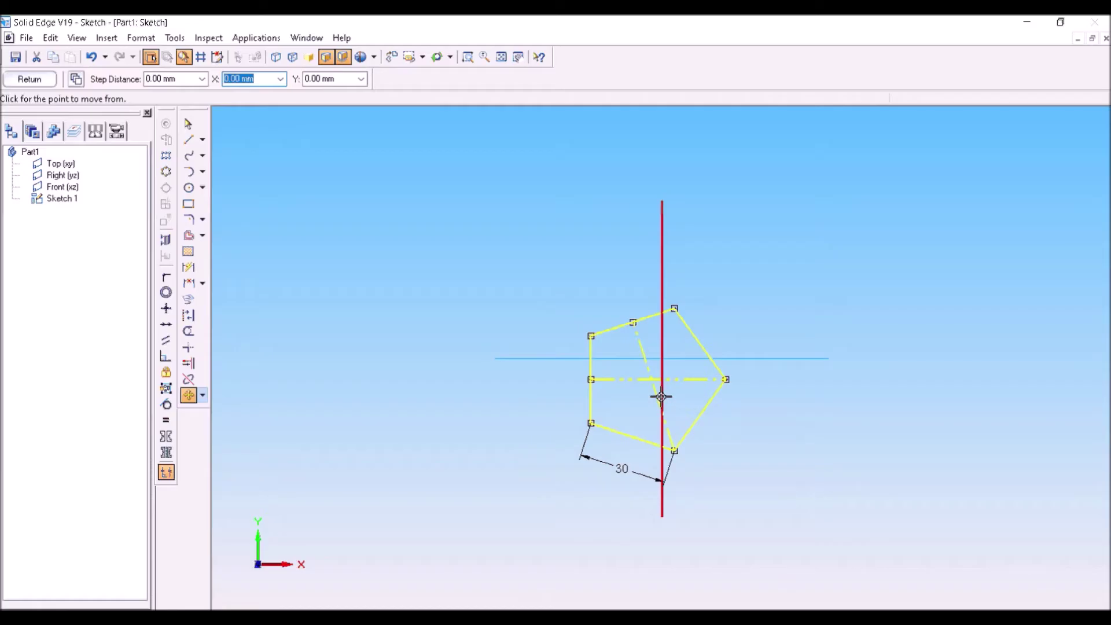
click(651, 380)
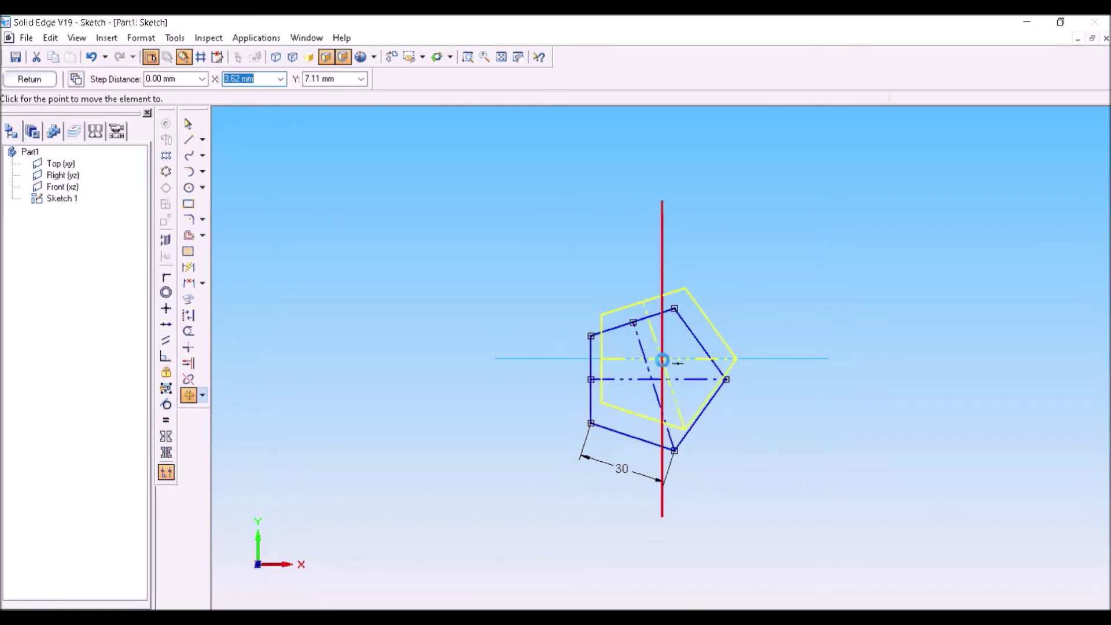
click(663, 359)
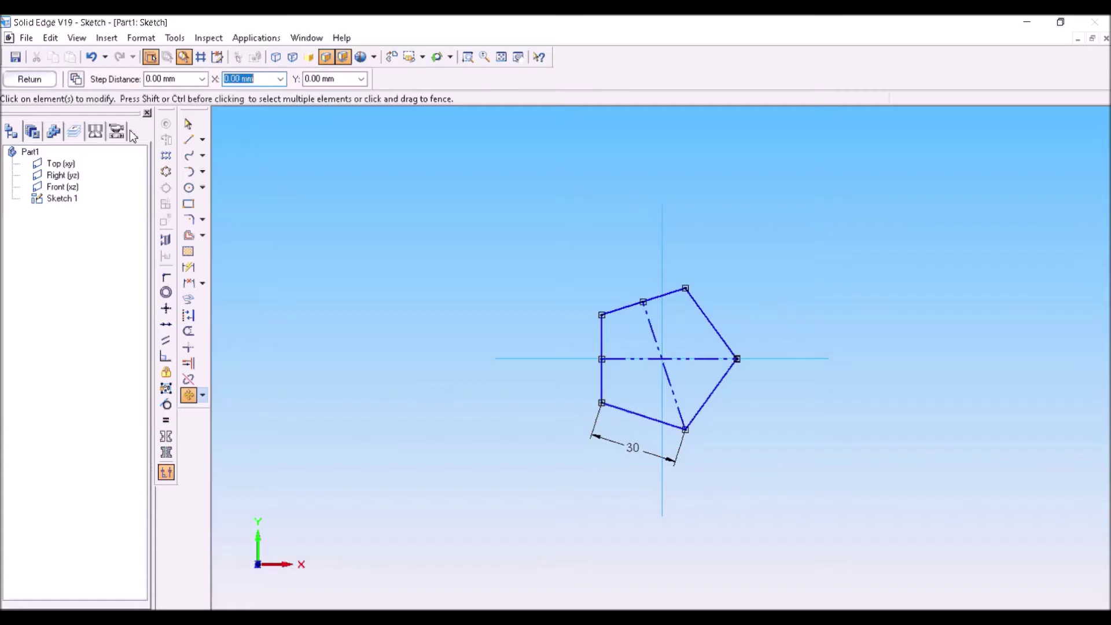
click(30, 79)
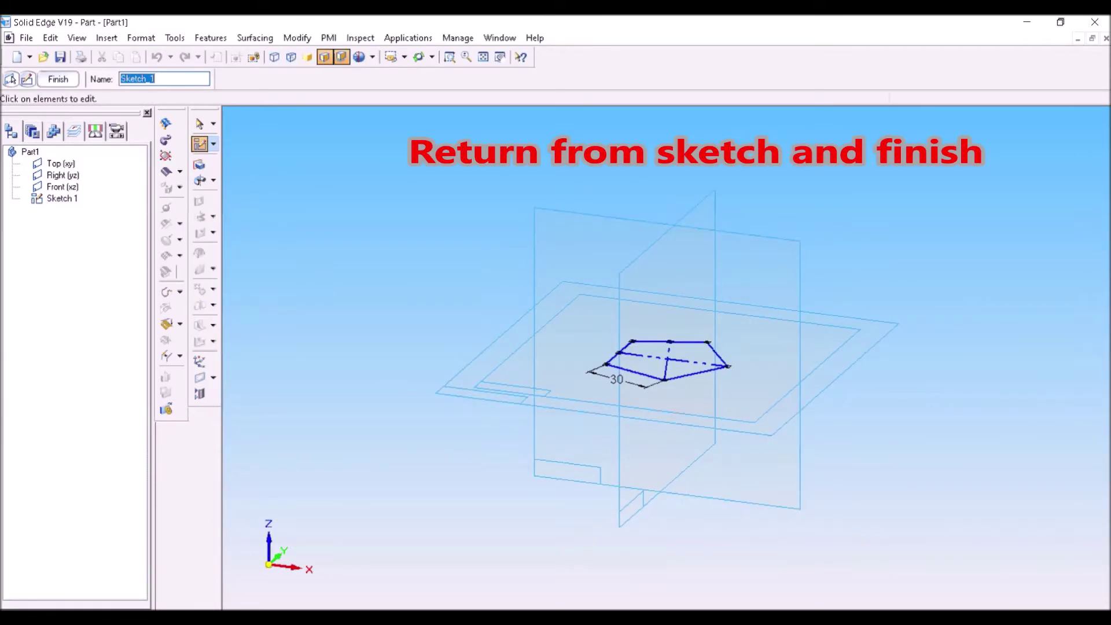
Step: Extrude the pentagon sketch 60 mm upward as a protrusion to form the prism
click(199, 167)
click(243, 83)
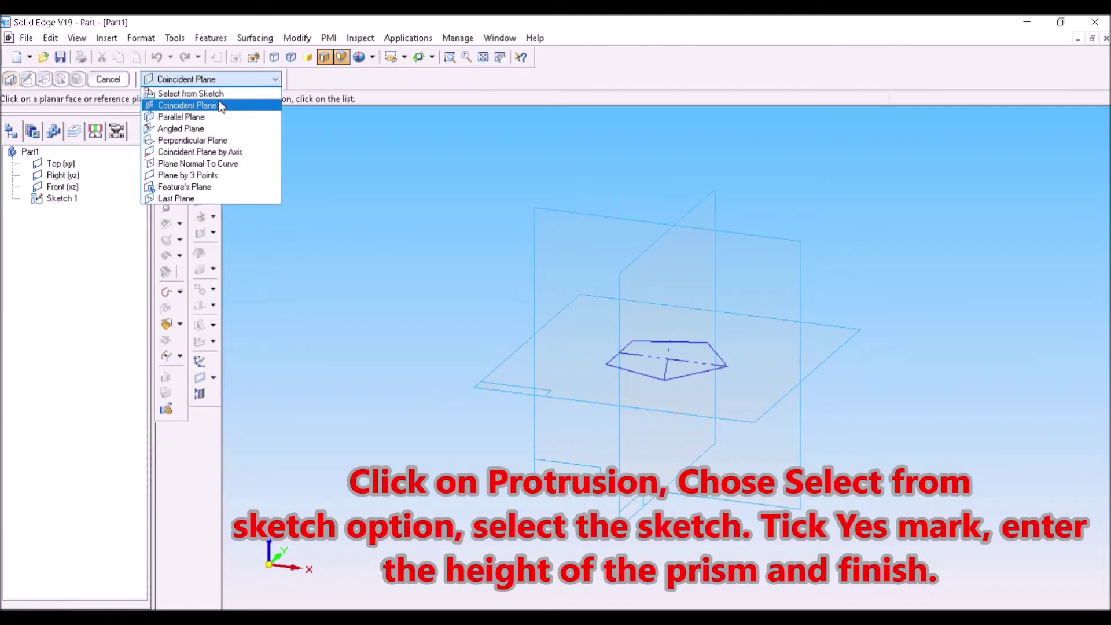
click(191, 93)
click(674, 341)
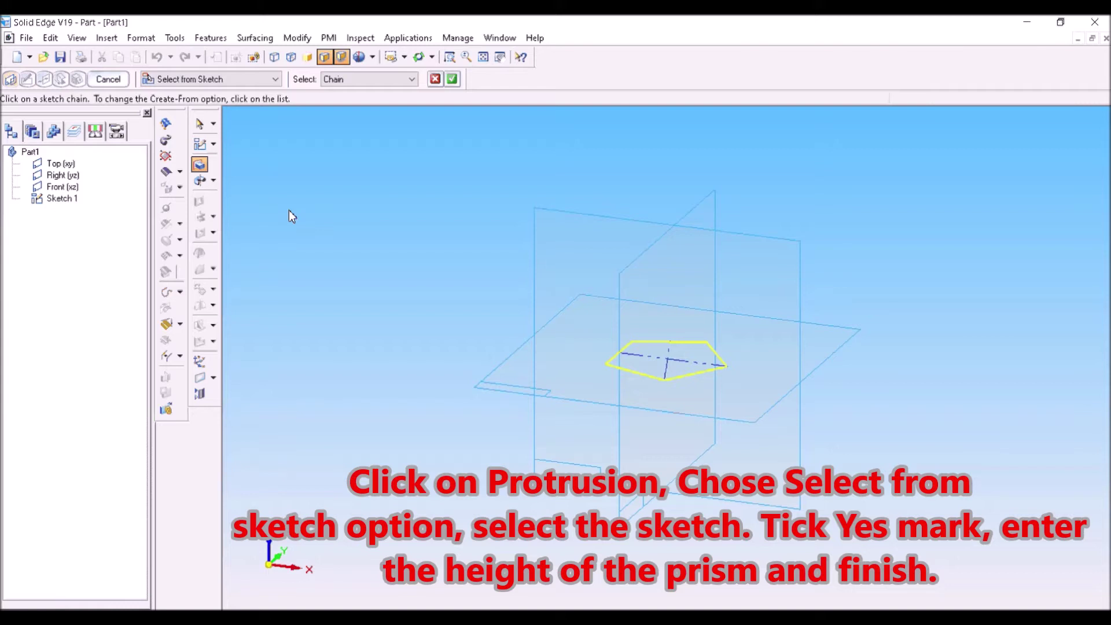
click(452, 79)
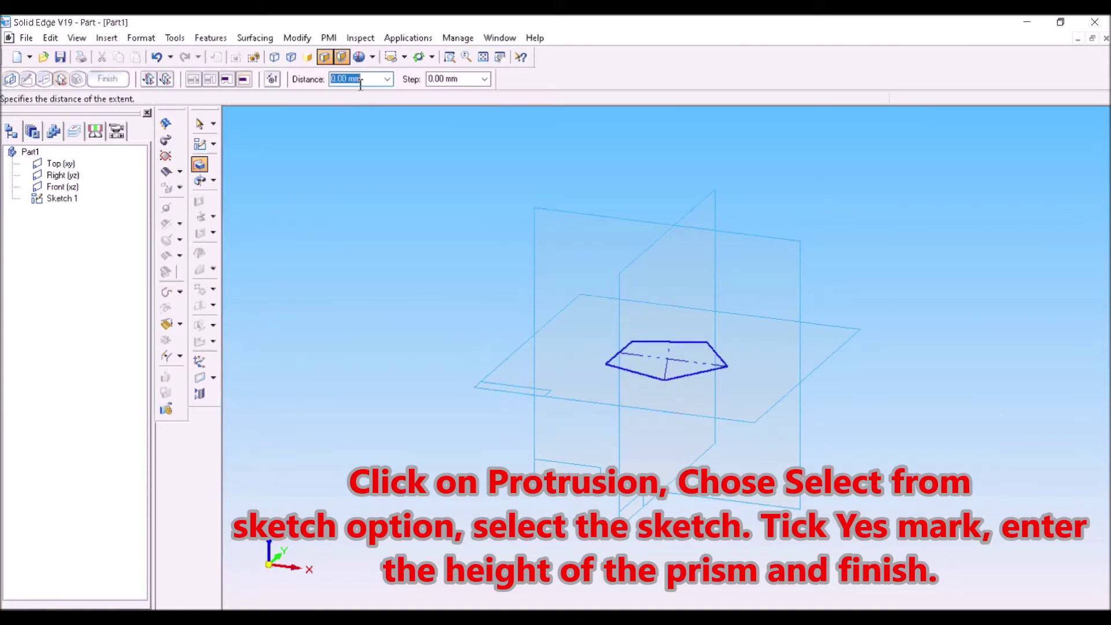
text(60)
key(Return)
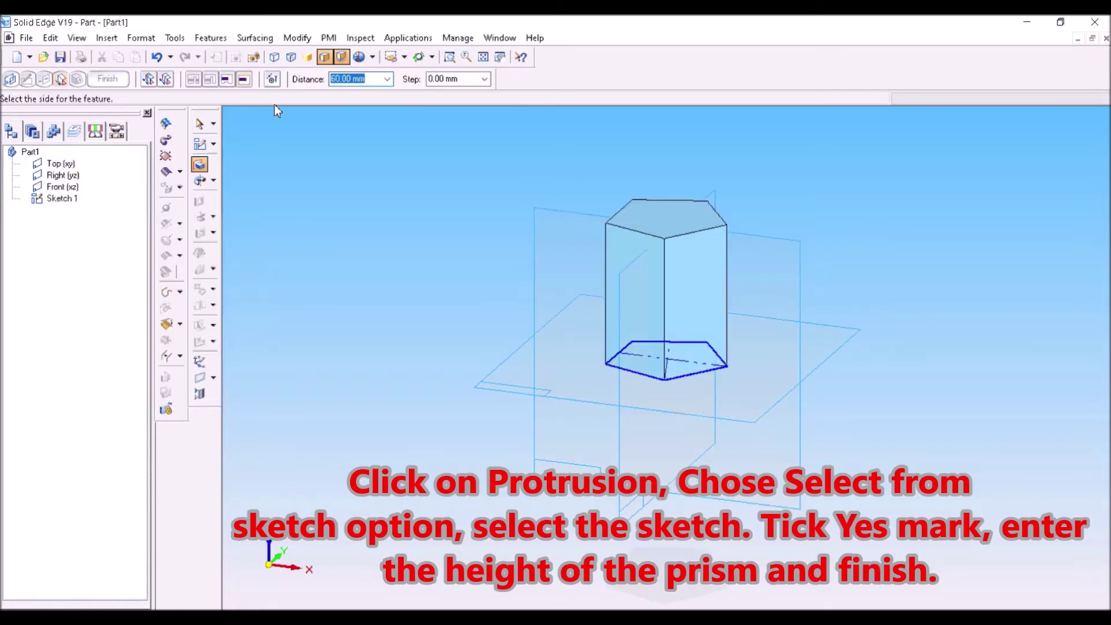
click(598, 217)
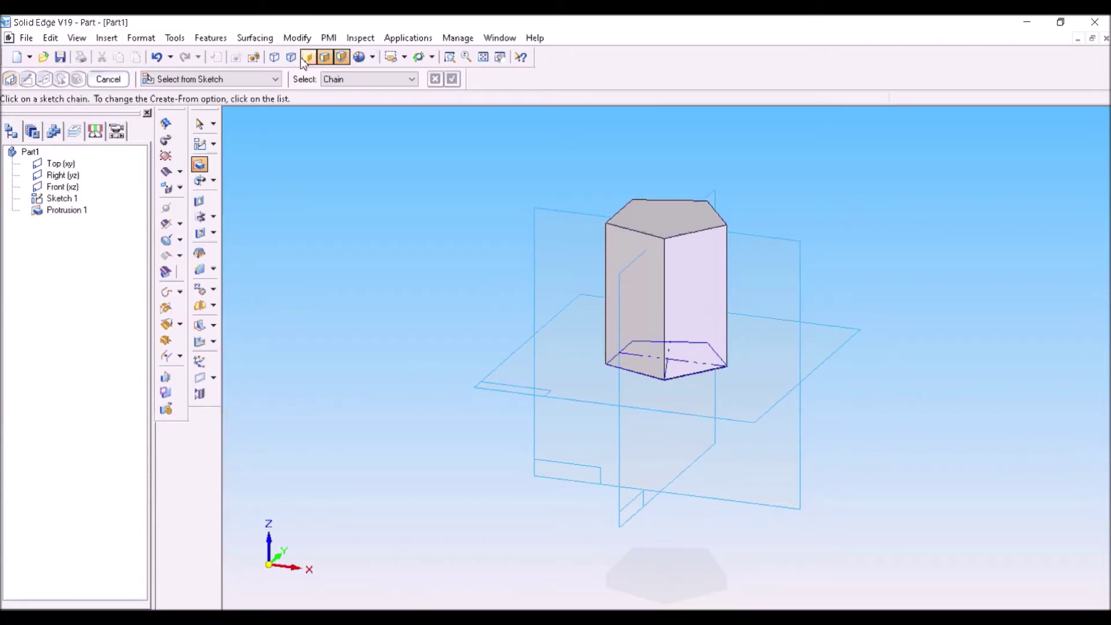
Step: Inspect the prism in the iso and front views, and look at the editing options for its base sketch
click(403, 57)
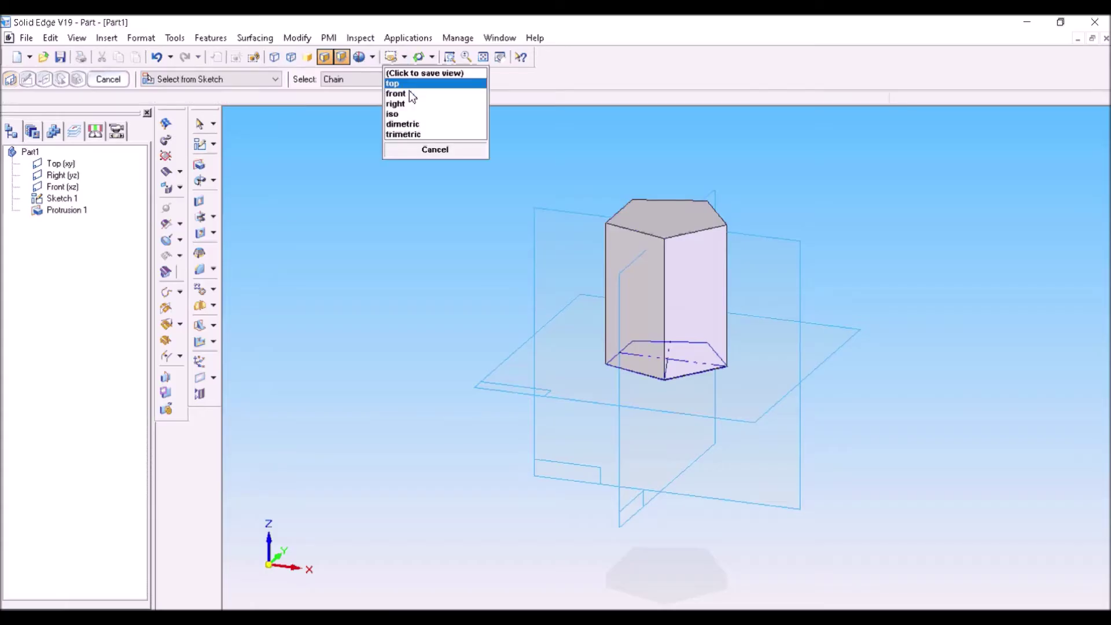
click(407, 113)
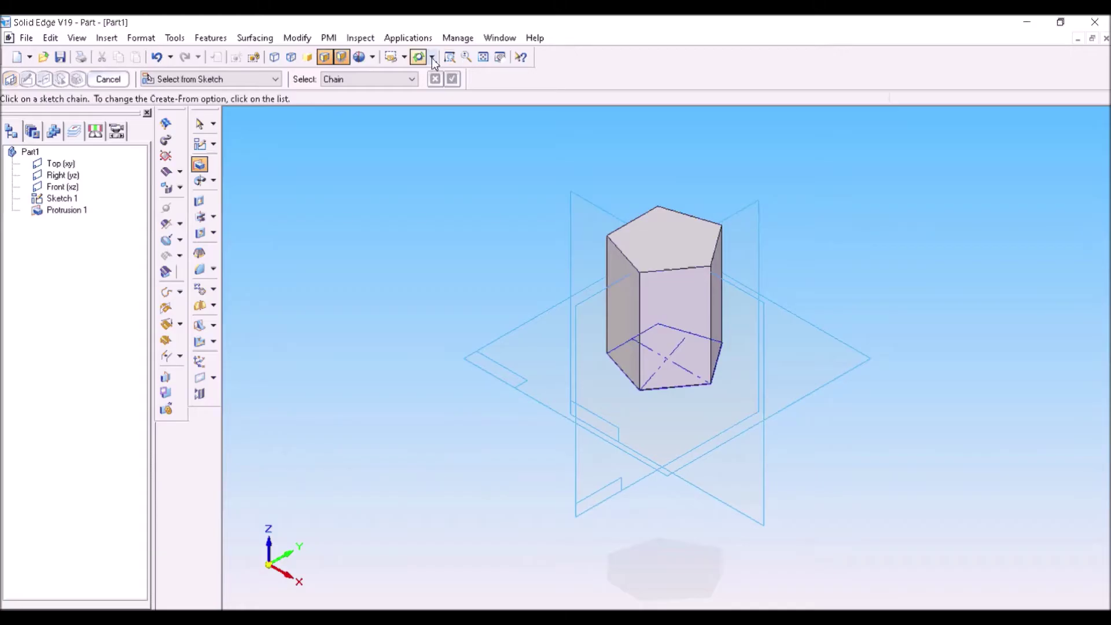
click(404, 56)
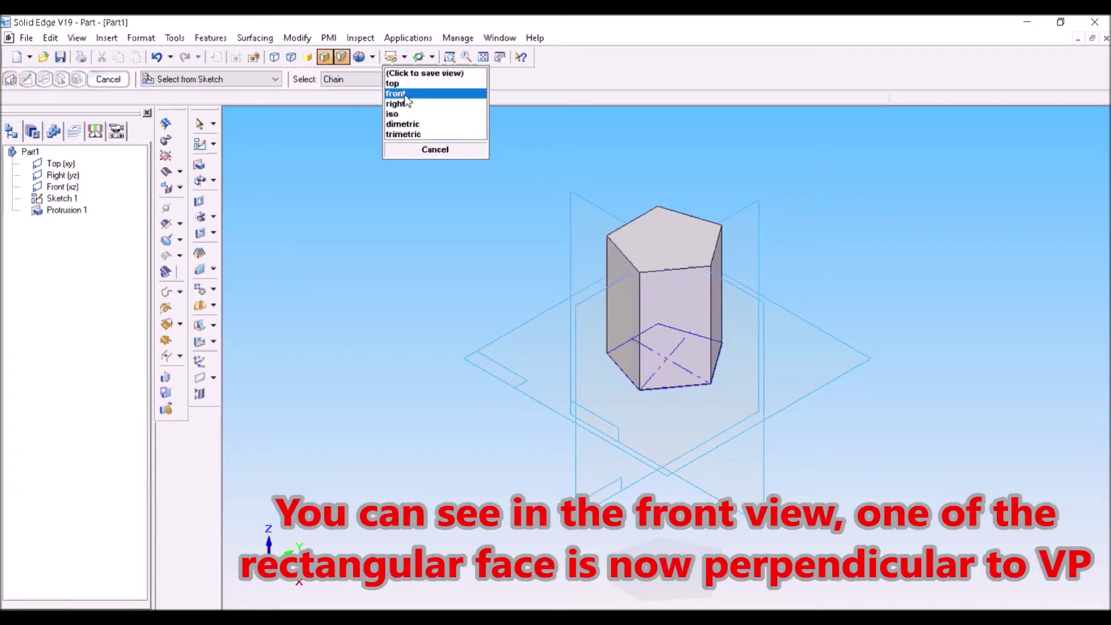
click(404, 95)
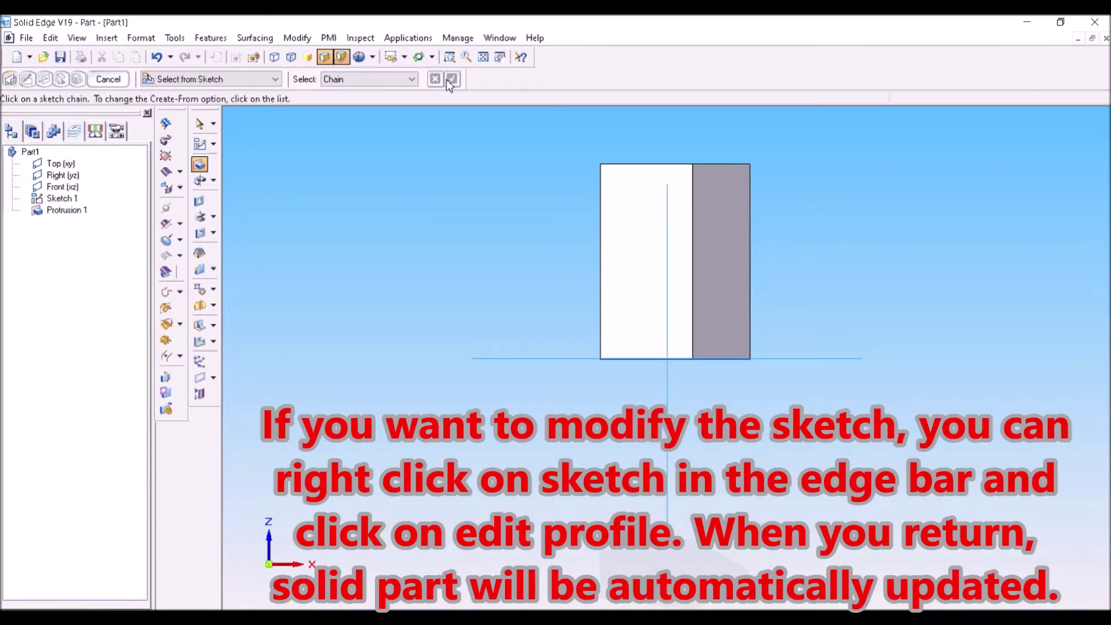
click(120, 84)
right_click(62, 198)
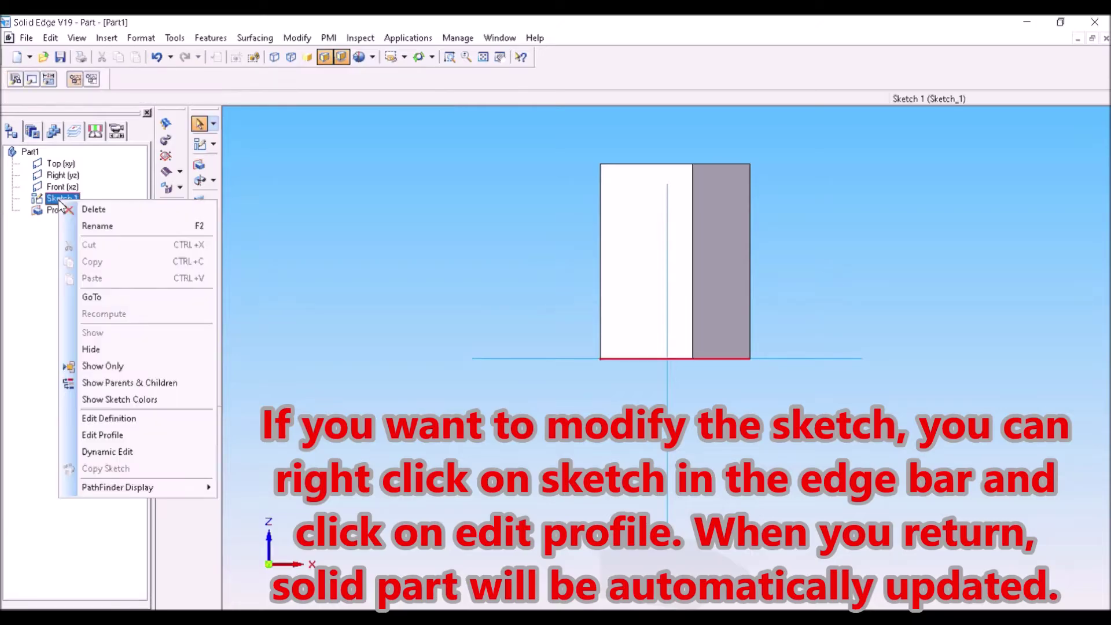
click(173, 429)
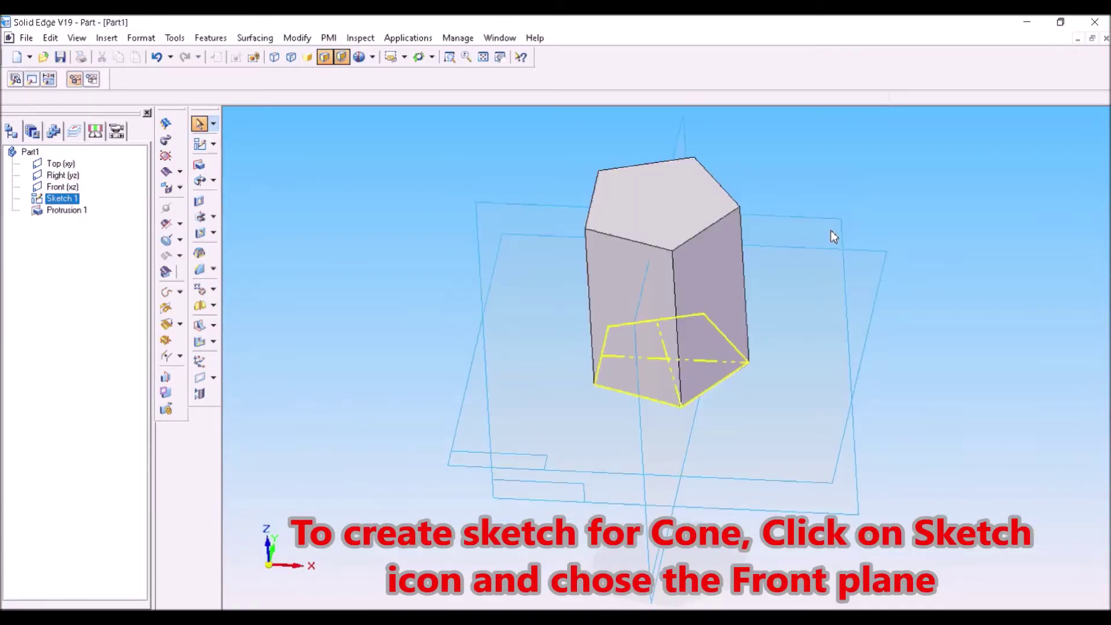
Step: Start a new sketch on the Front (xz) plane for the cone profile
click(810, 218)
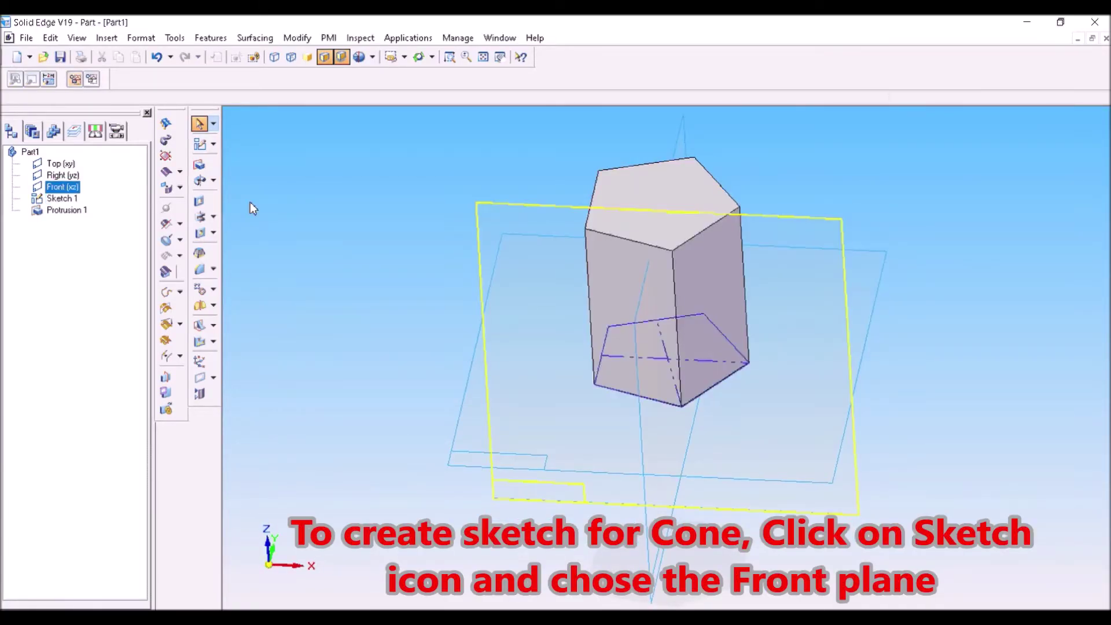
click(200, 143)
click(843, 220)
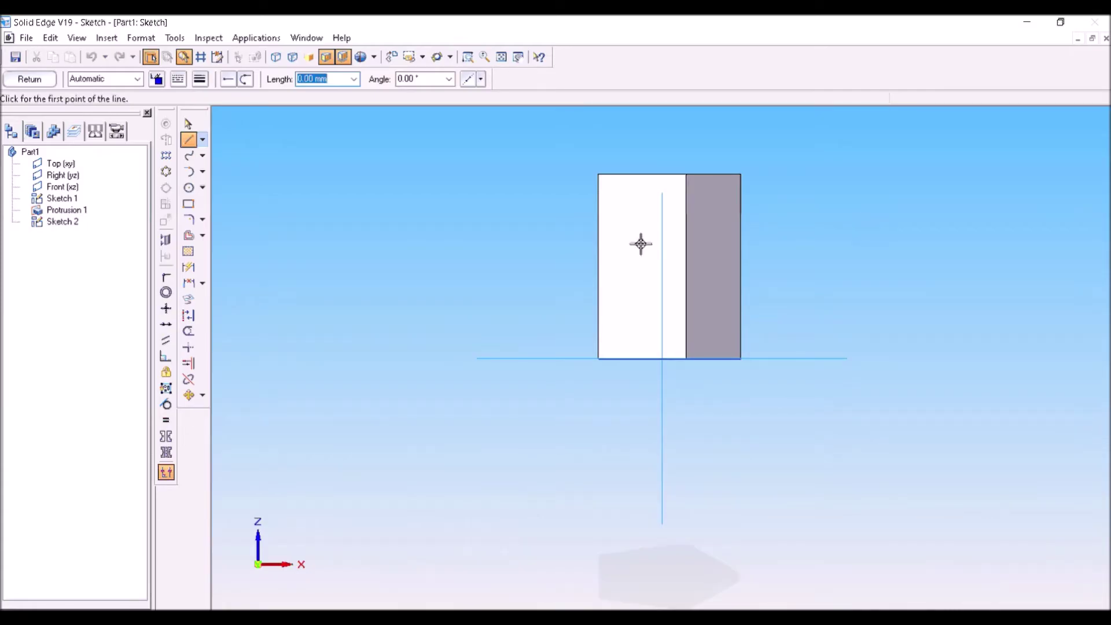
Step: Draw a closed right triangle standing on the prism's top edge, with its vertical side on the central axis and a base about 19 mm wide
scroll(572, 271, up, 1)
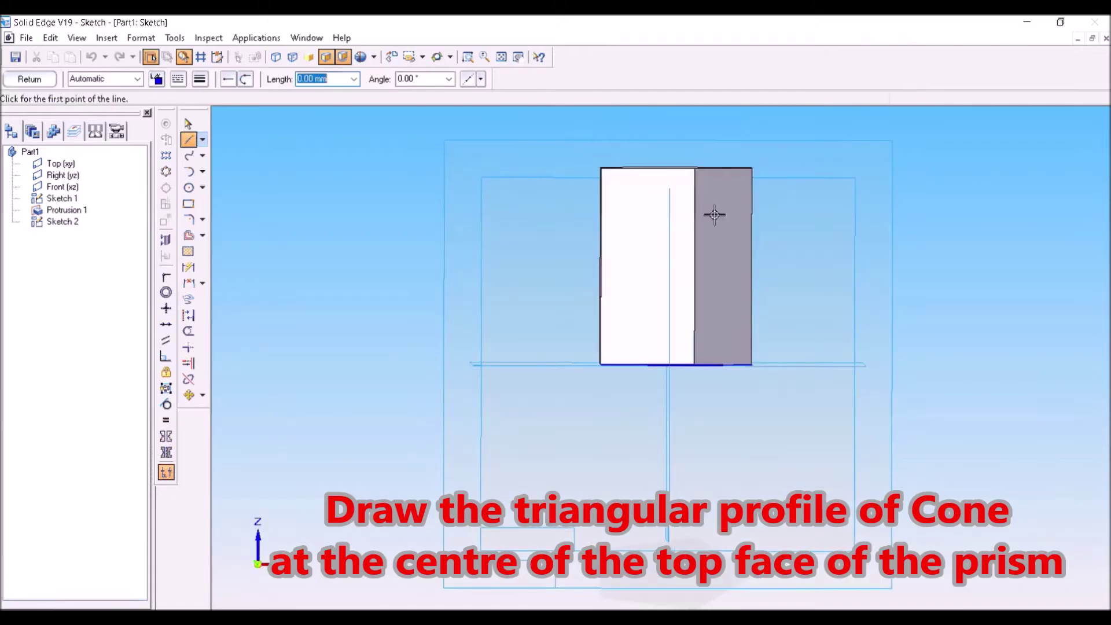
click(423, 58)
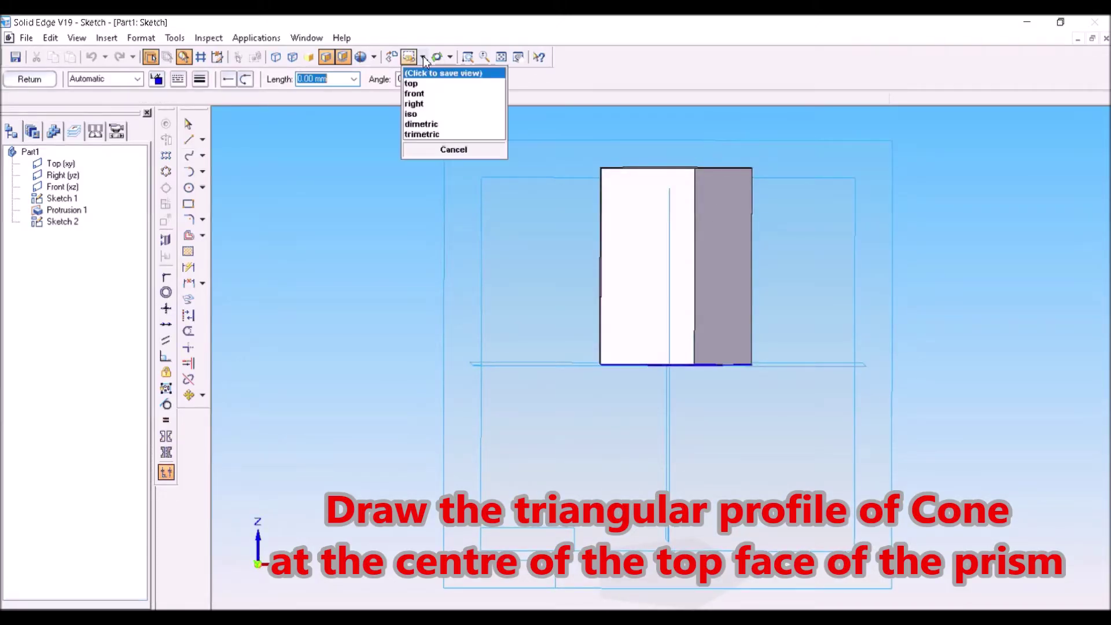
click(421, 104)
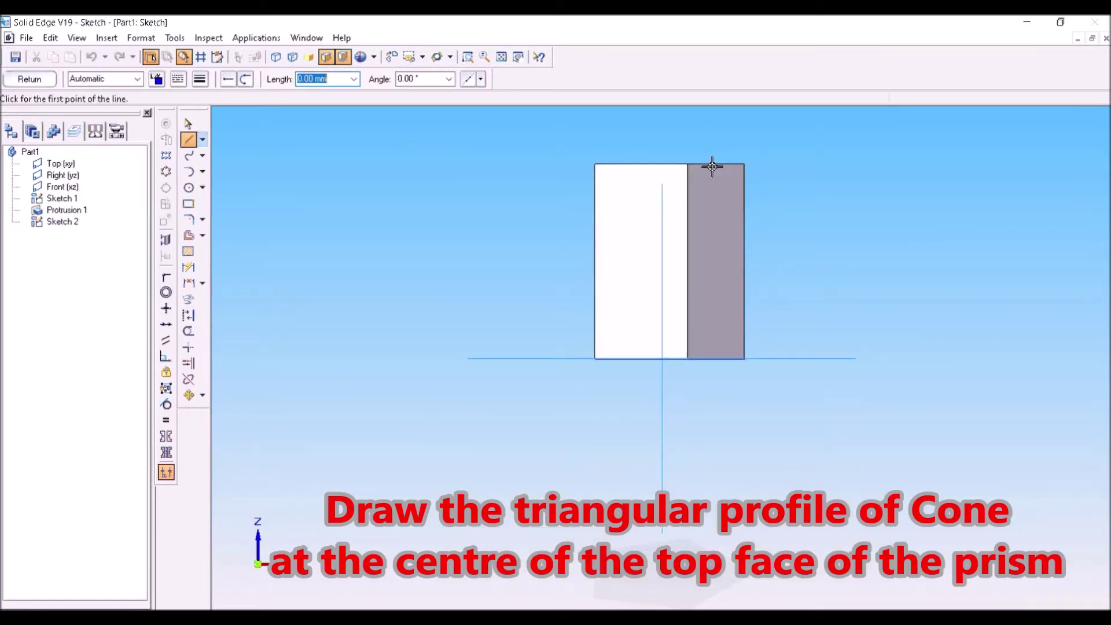
click(518, 57)
drag(734, 238, 676, 375)
click(189, 139)
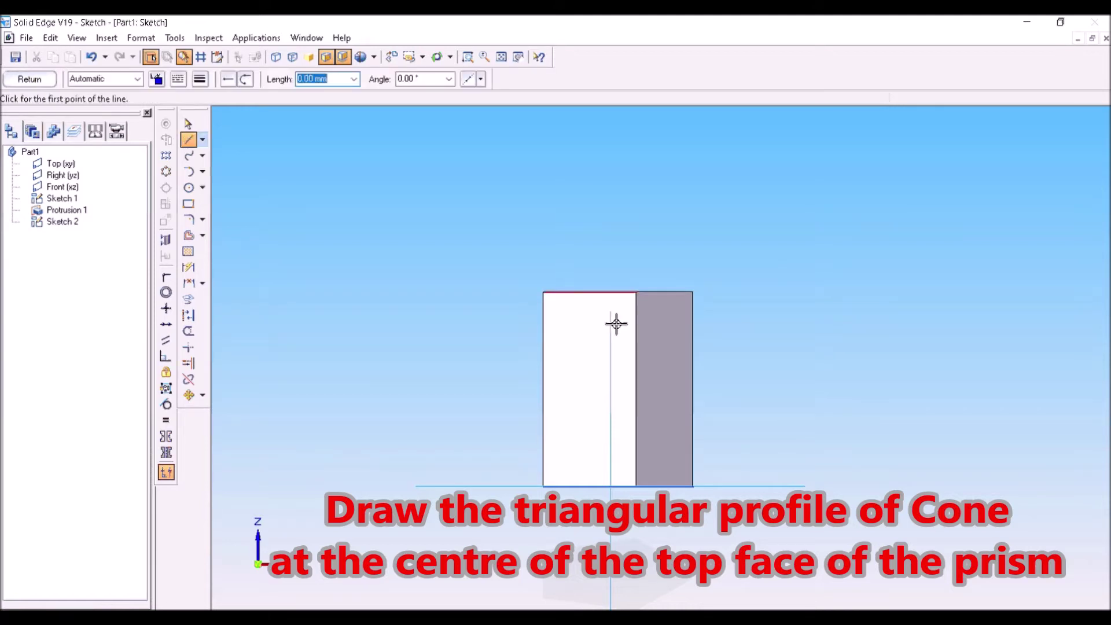
click(612, 291)
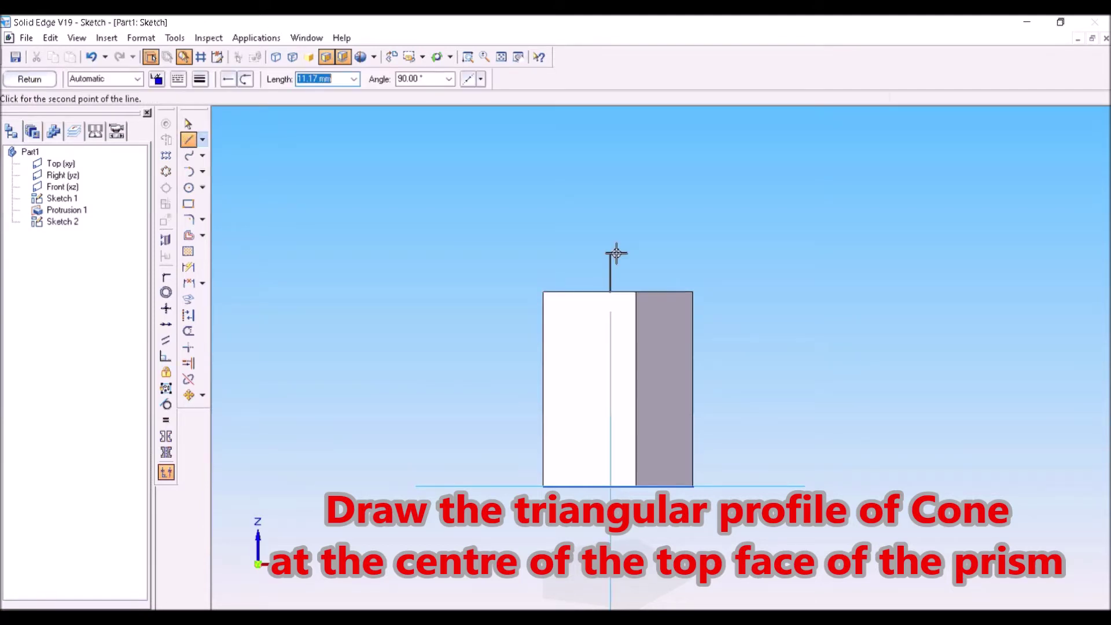
click(611, 157)
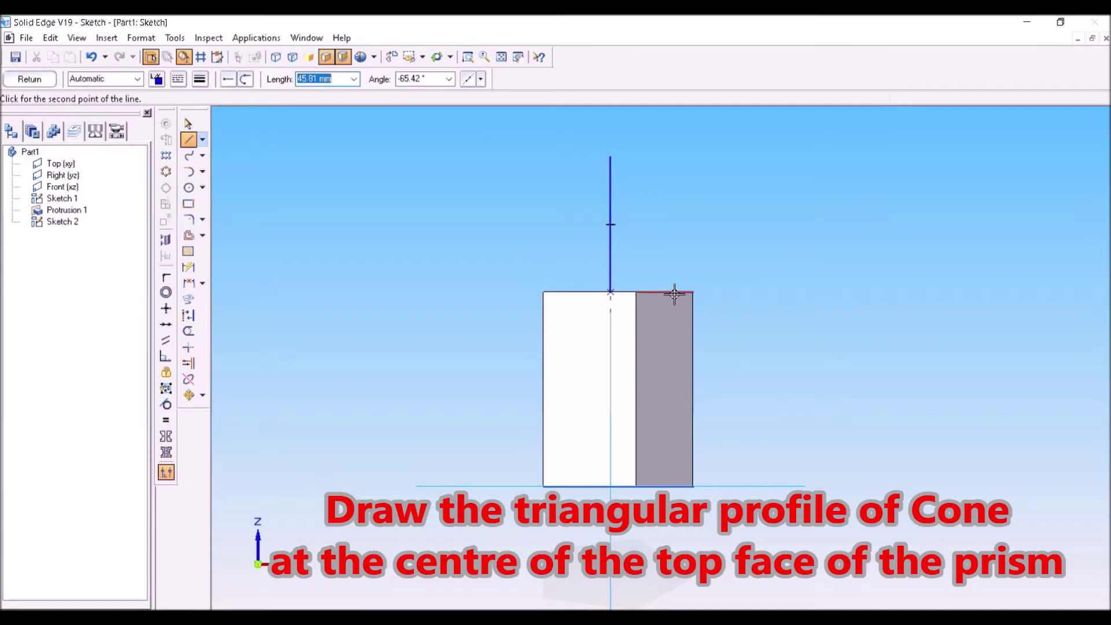
click(673, 292)
click(611, 293)
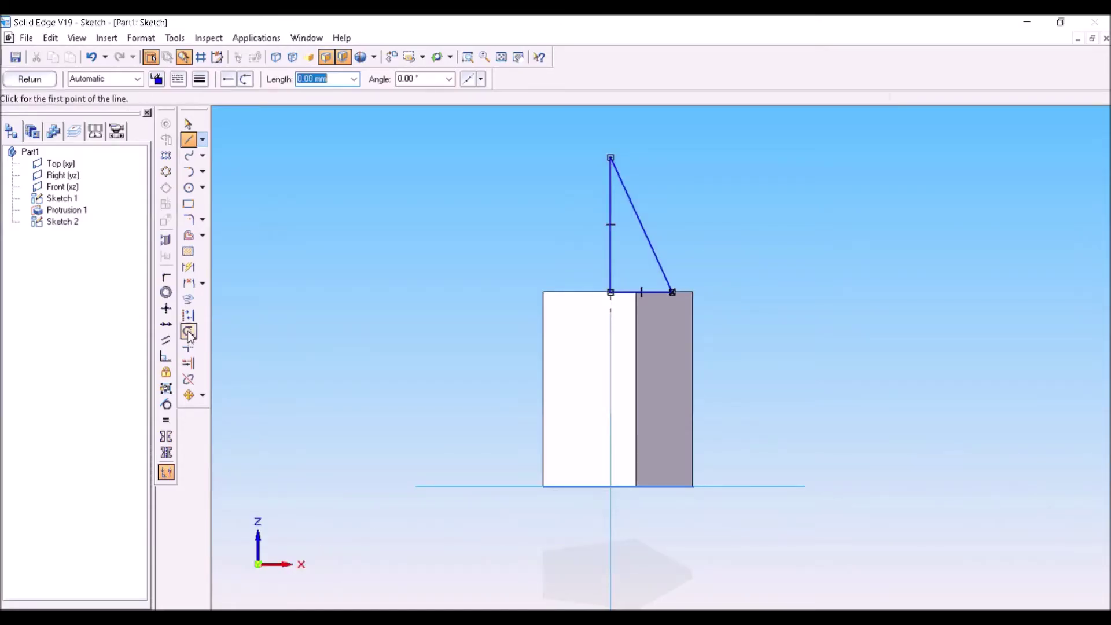
Step: Dimension the triangle's vertical side as the cone height and set it to 50 mm
click(188, 266)
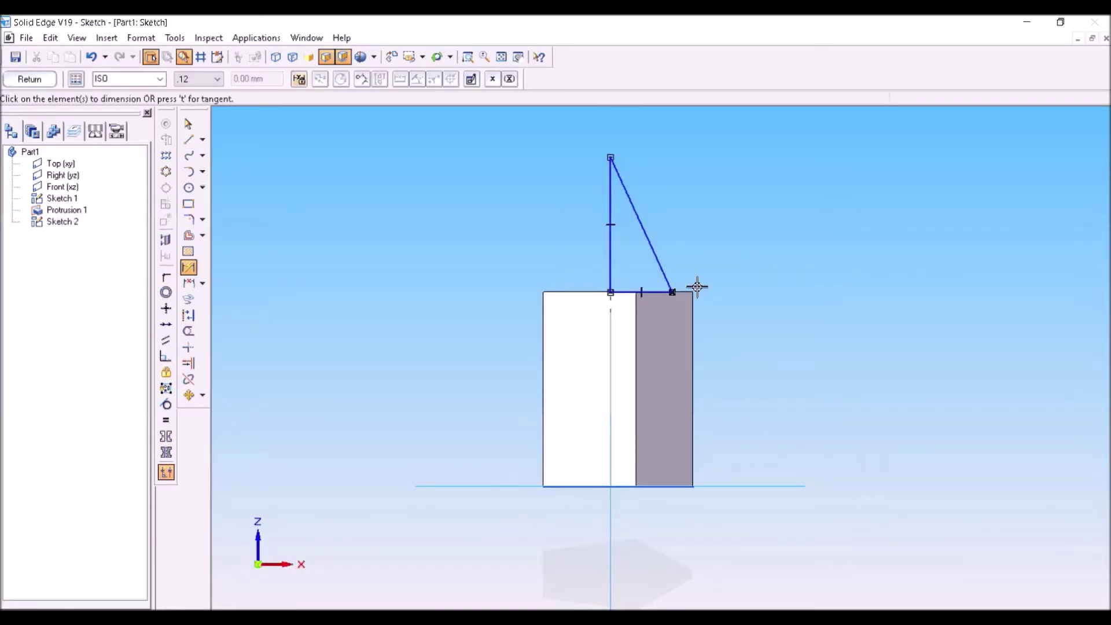
click(614, 252)
click(480, 224)
text(50)
key(Return)
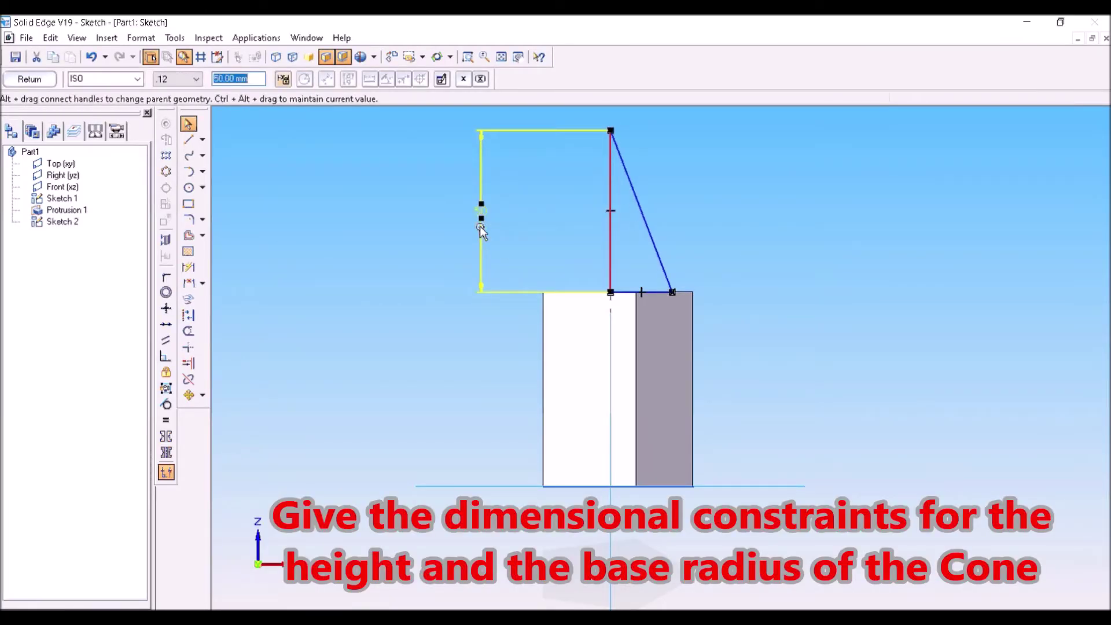
Step: Dimension the triangle's horizontal base as the cone radius, set it to 25 mm, and leave the sketch
click(189, 283)
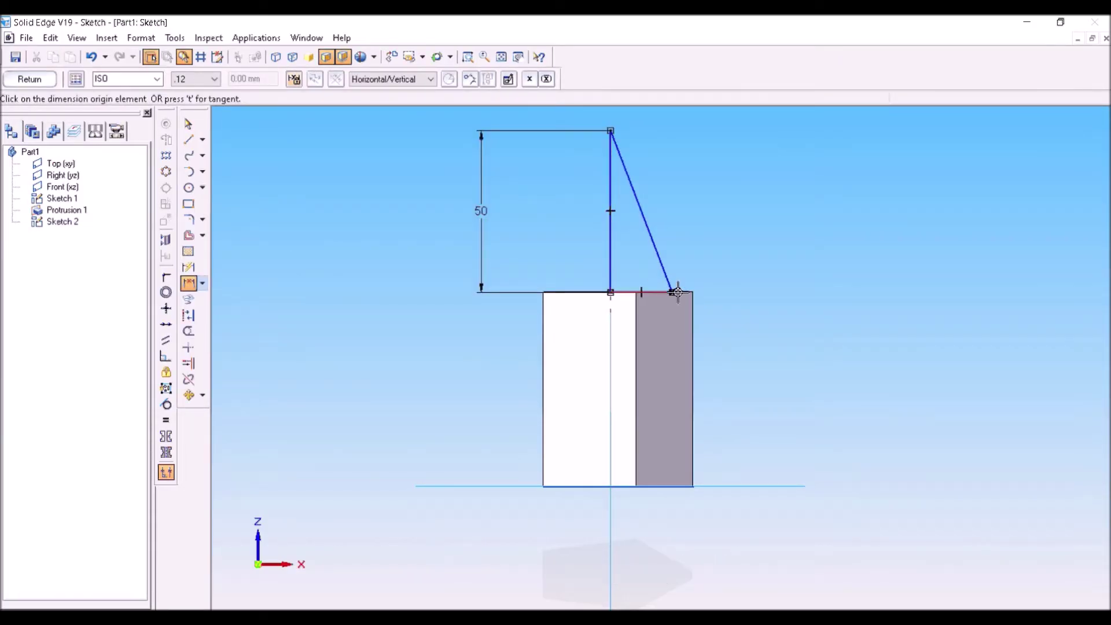
click(671, 287)
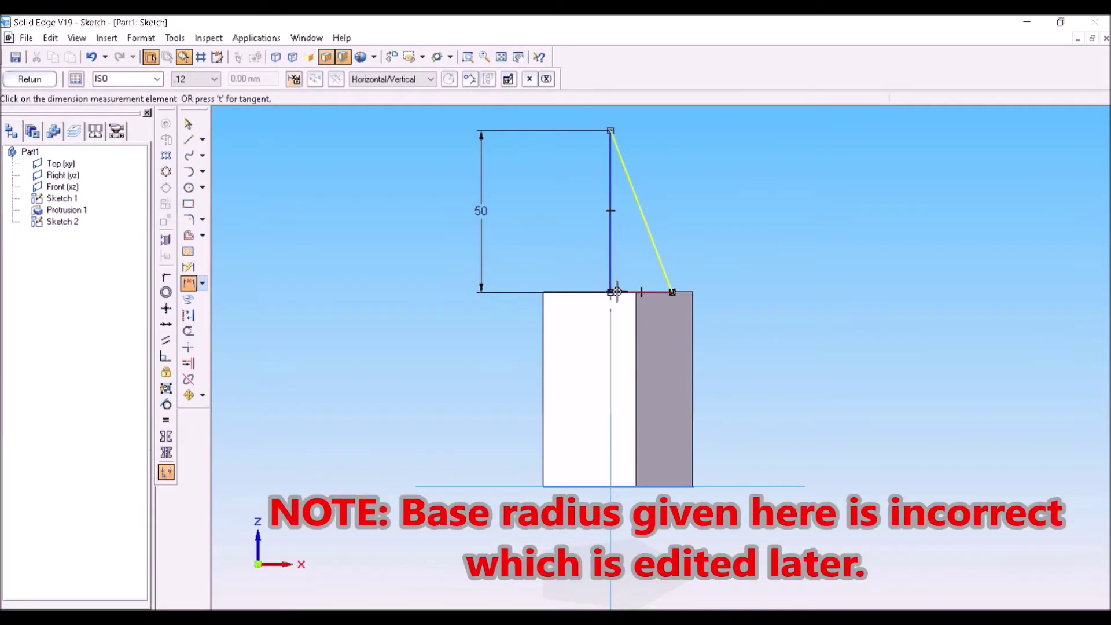
click(613, 278)
click(774, 346)
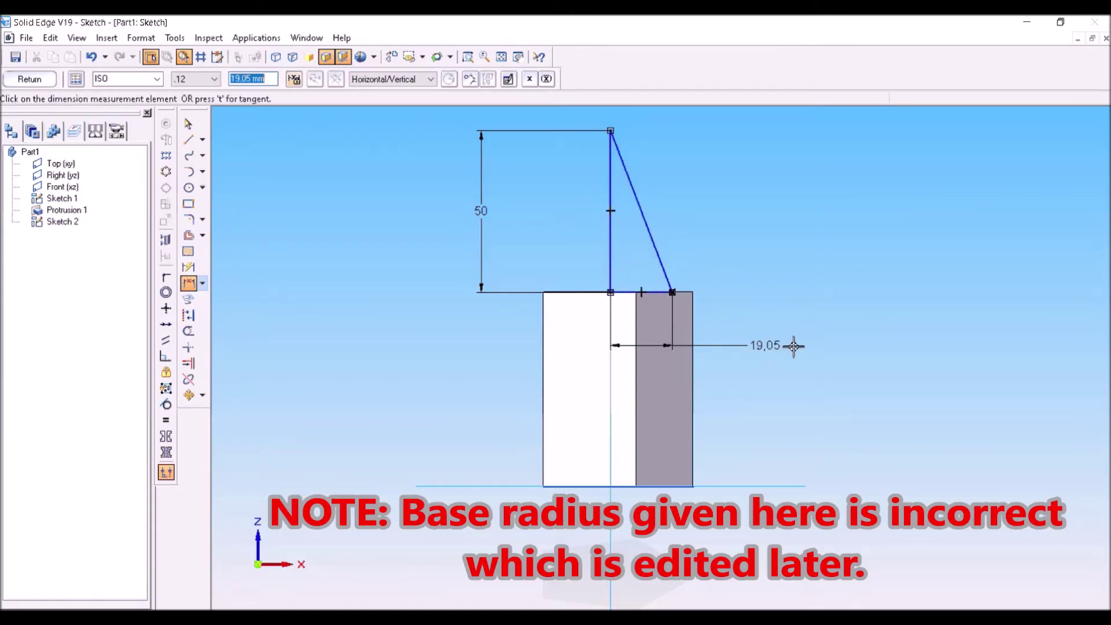
text(25)
key(Return)
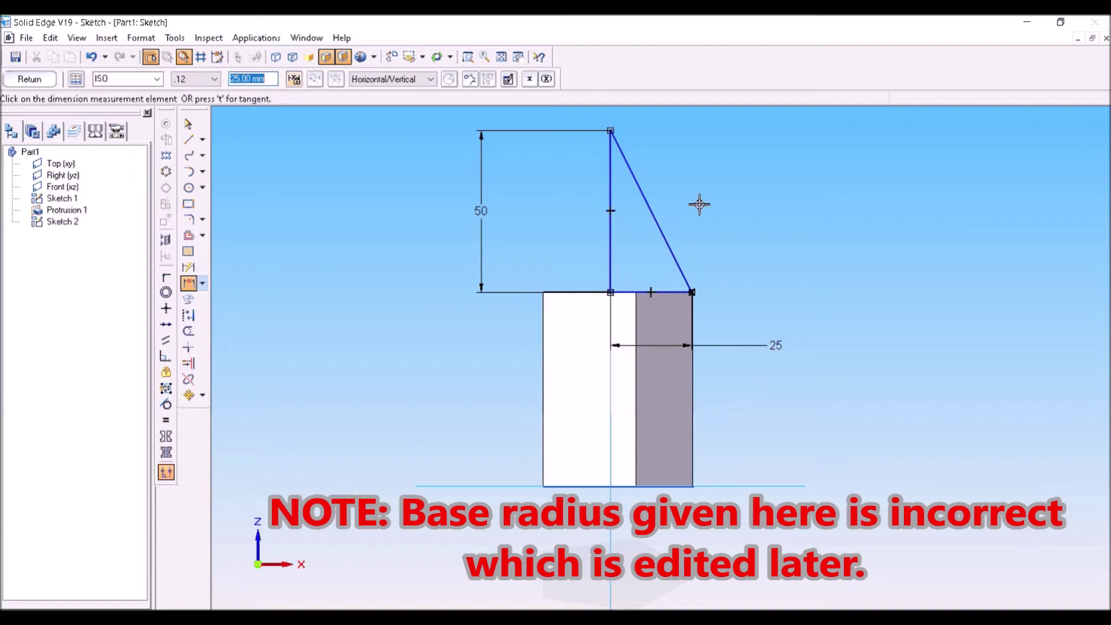
click(30, 79)
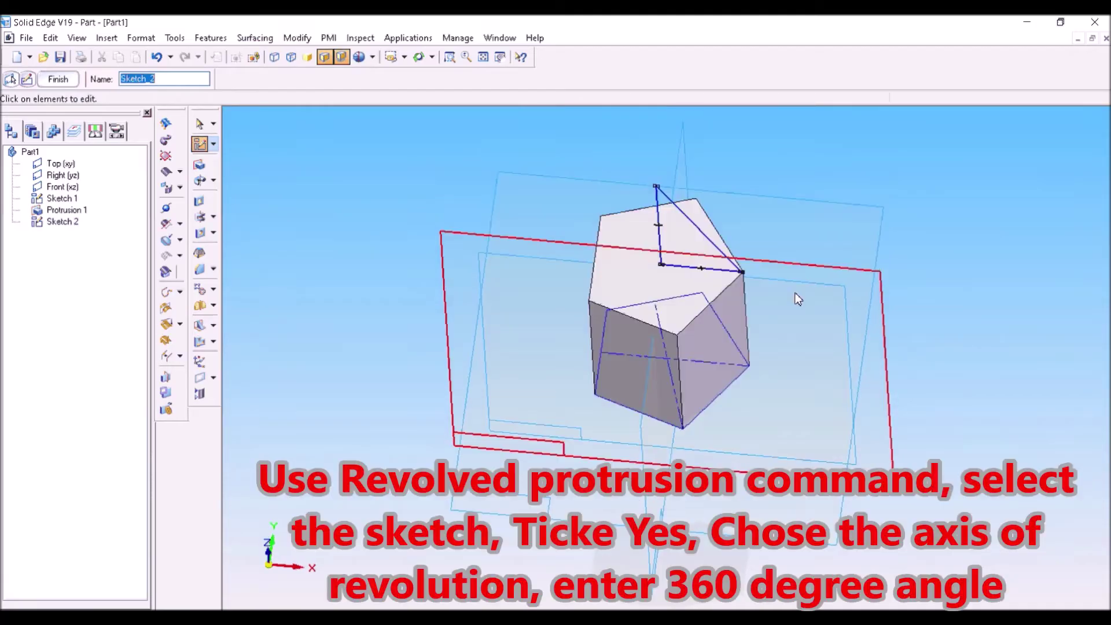
Step: Start a revolved protrusion from the existing sketch, using the cone's closed triangle as the profile
click(200, 181)
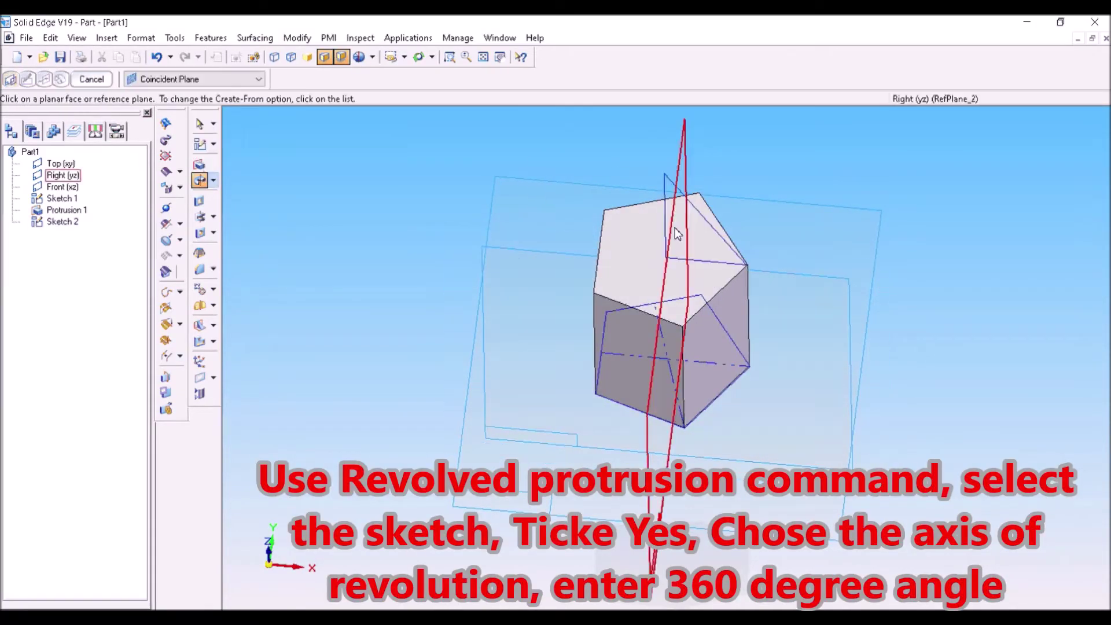
click(199, 79)
click(174, 93)
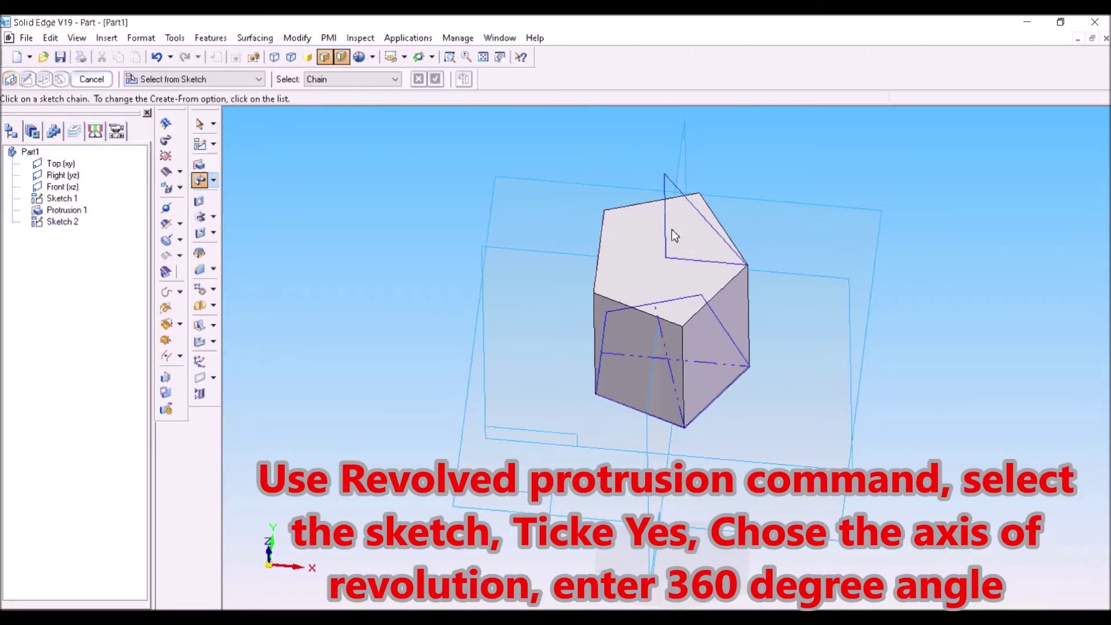
click(666, 196)
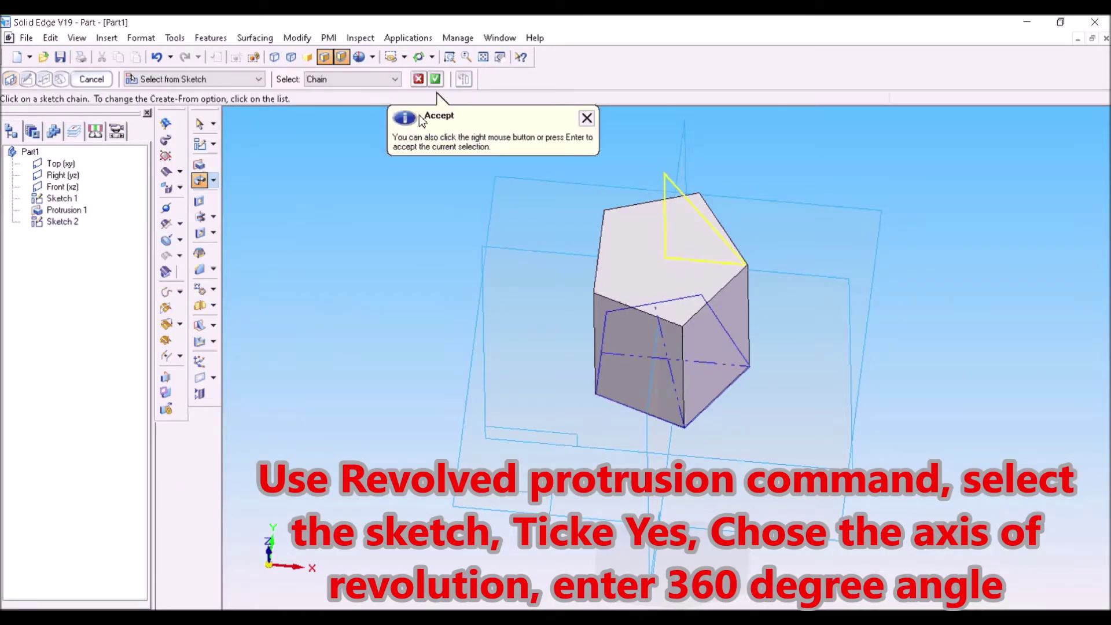
click(436, 79)
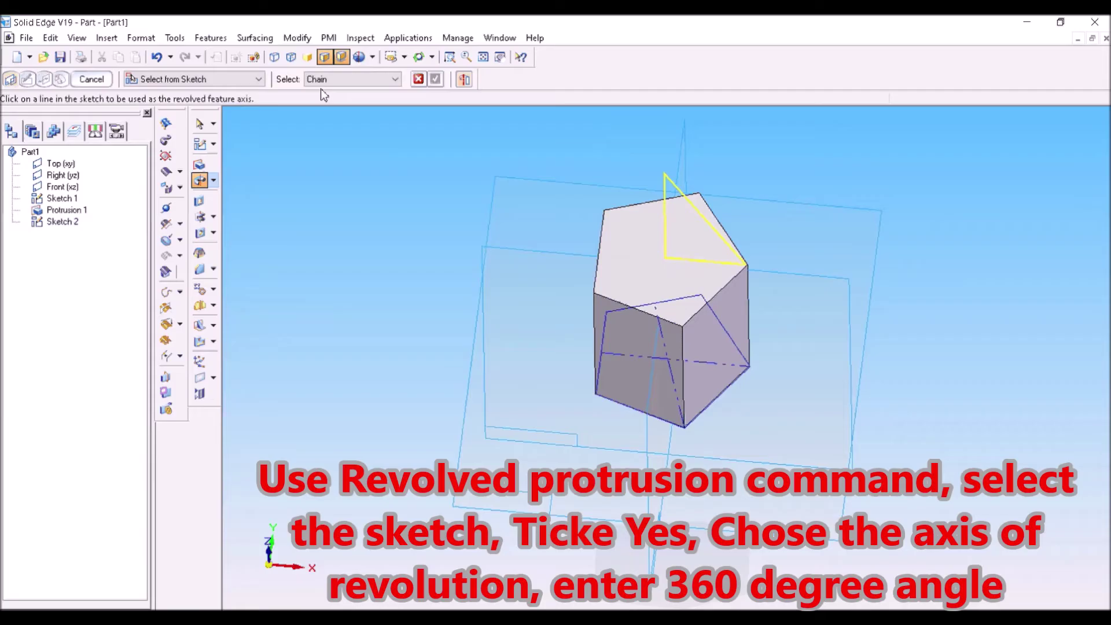
Step: Revolve the triangle 360° about its vertical side to form the cone, and leave the command
click(335, 80)
click(319, 92)
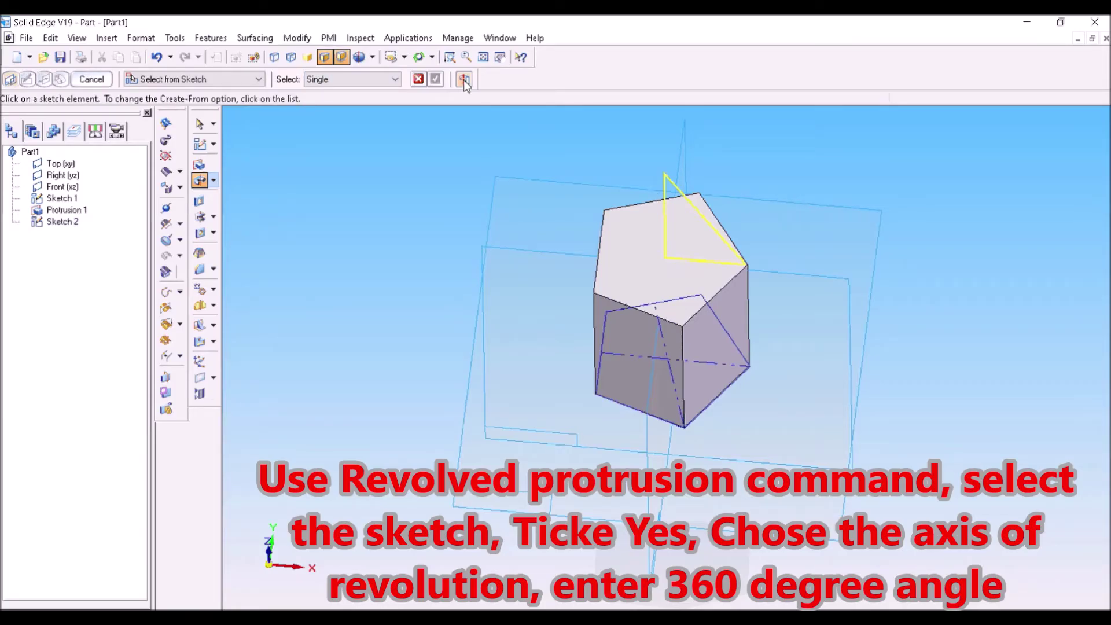
click(394, 80)
click(366, 102)
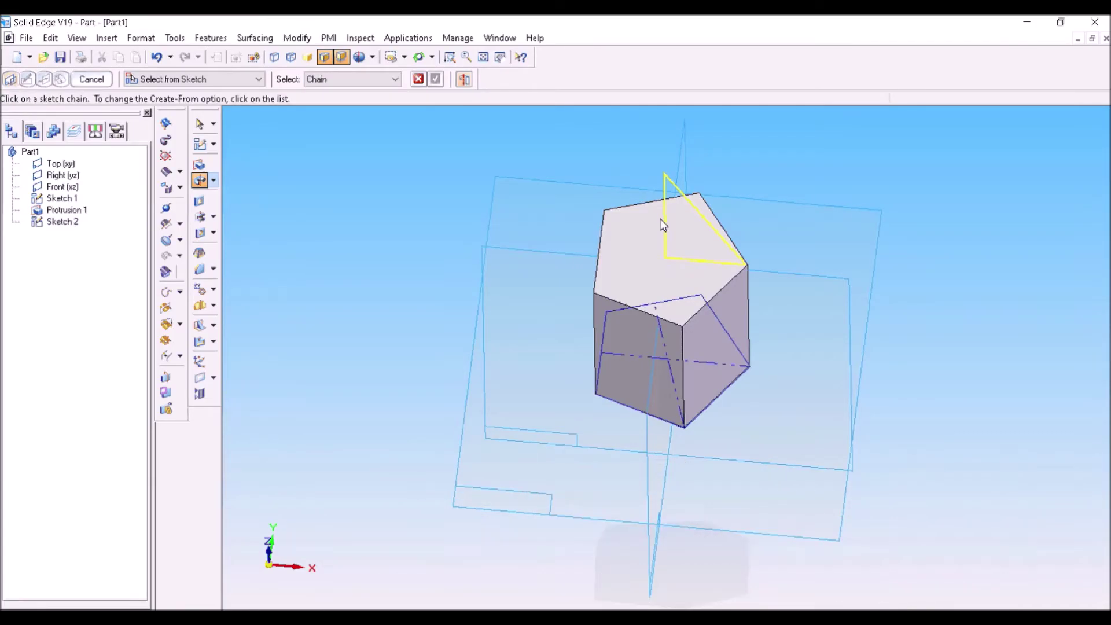
click(663, 215)
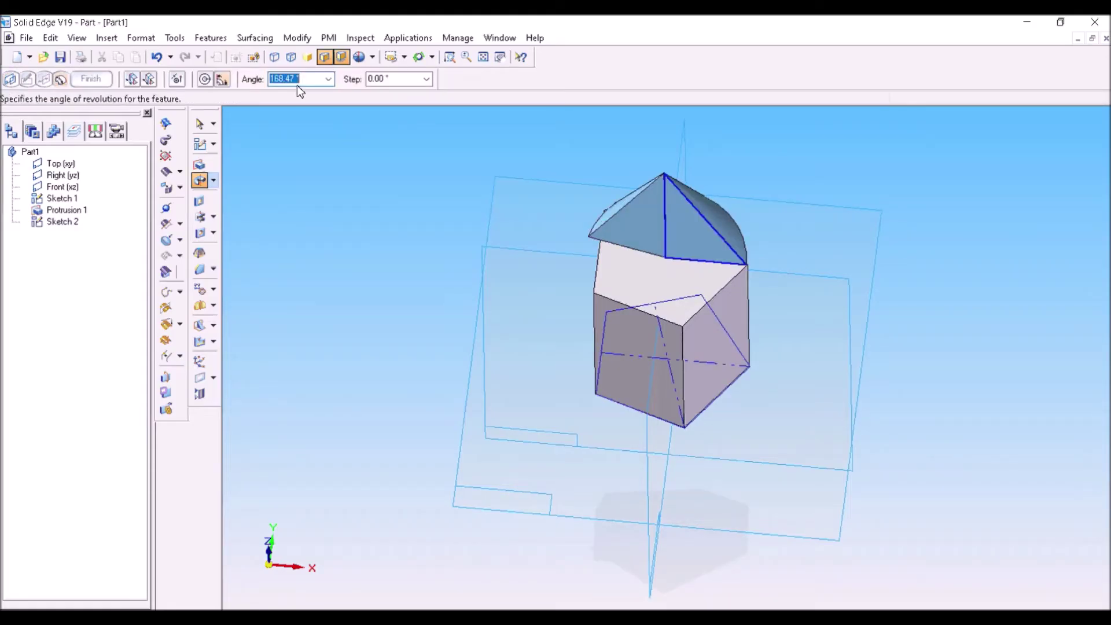
text(36)
key(Return)
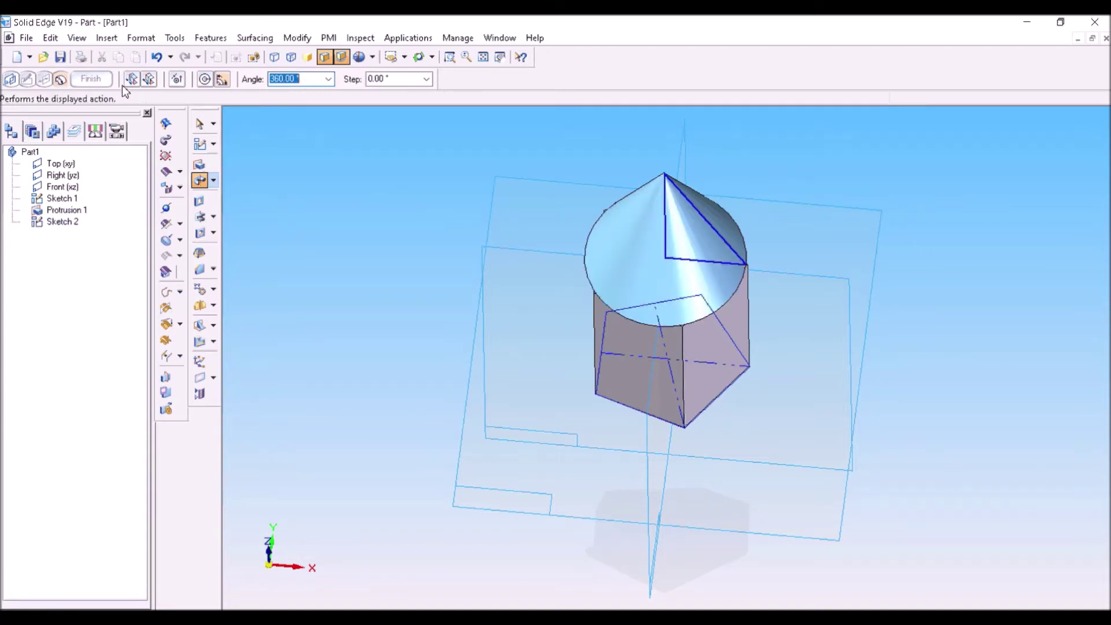
key(Return)
key(Return)
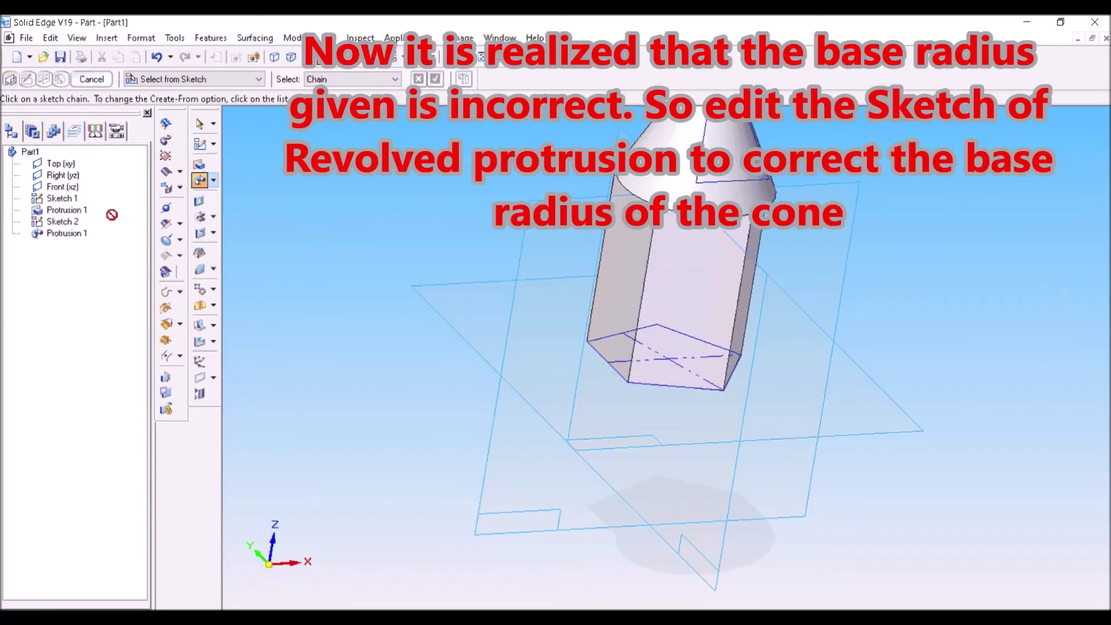
click(92, 79)
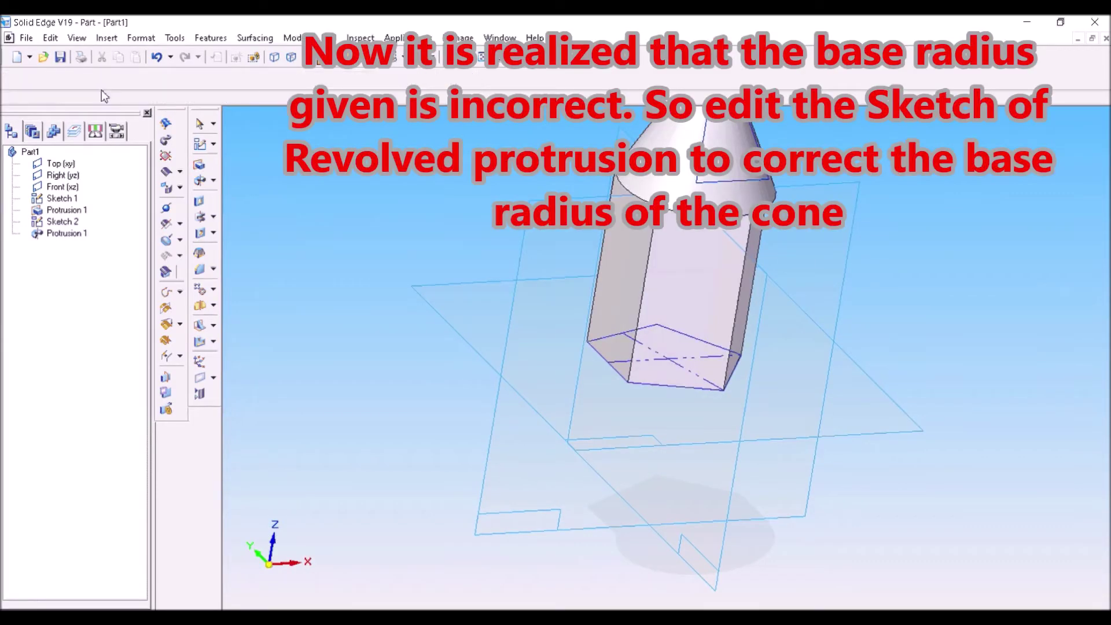
Step: Edit the profile of the cone sketch, set the triangle's base radius to 15 mm, and finish in an isometric view
right_click(64, 225)
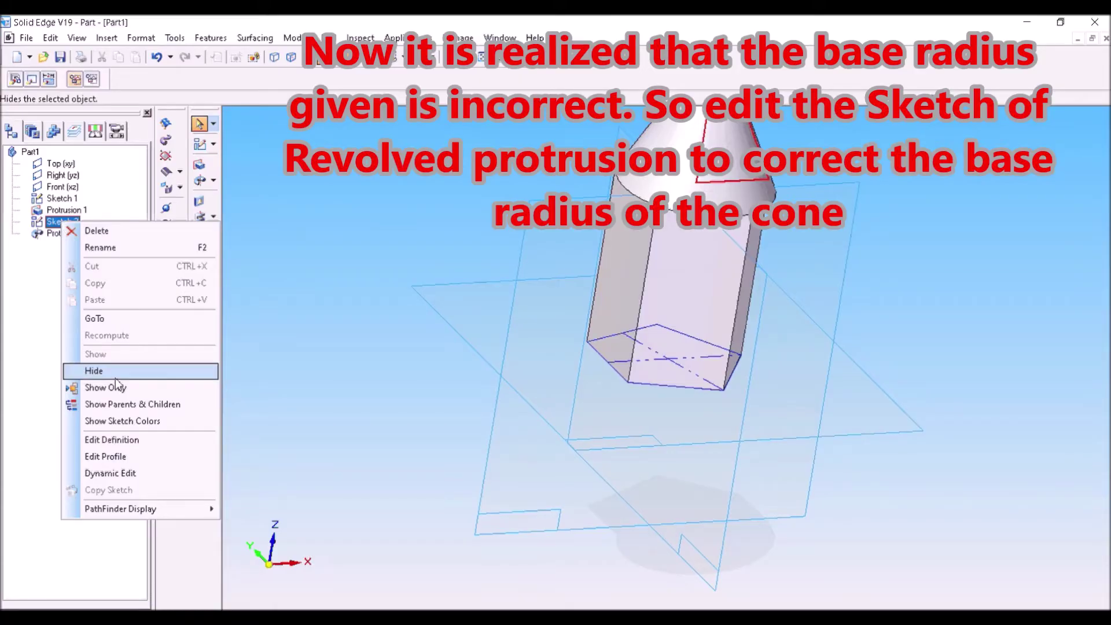
click(105, 456)
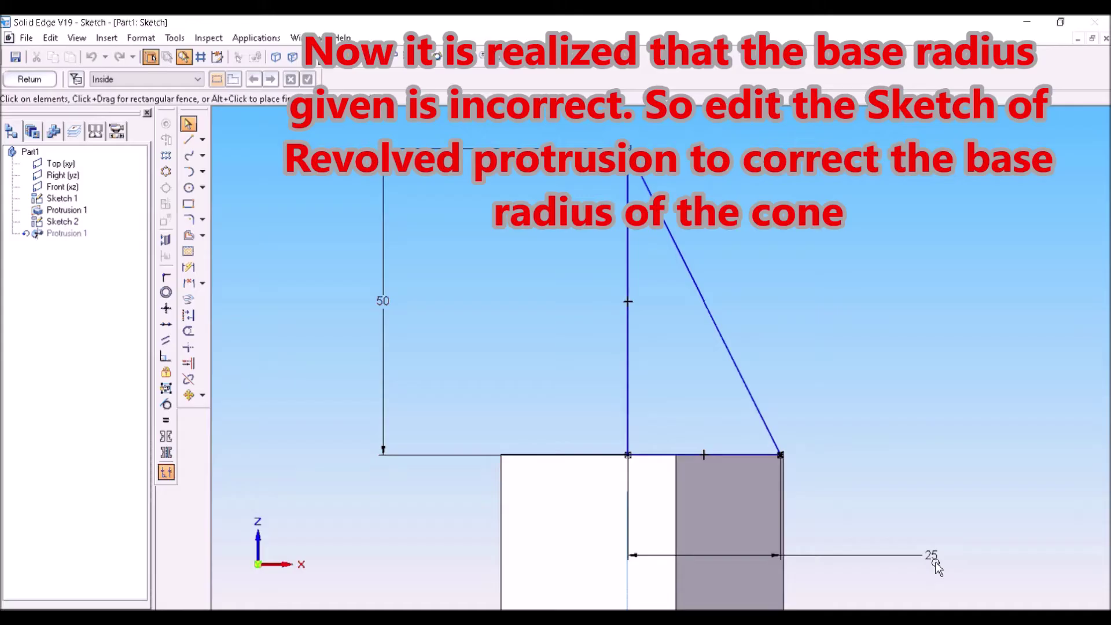
click(933, 558)
text(15)
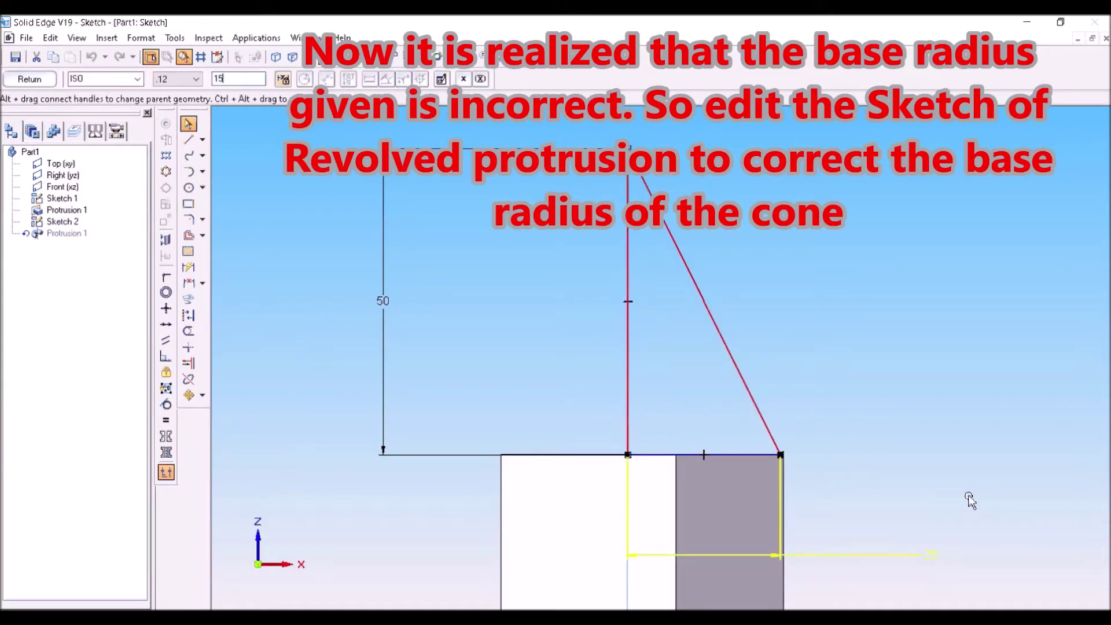
key(Return)
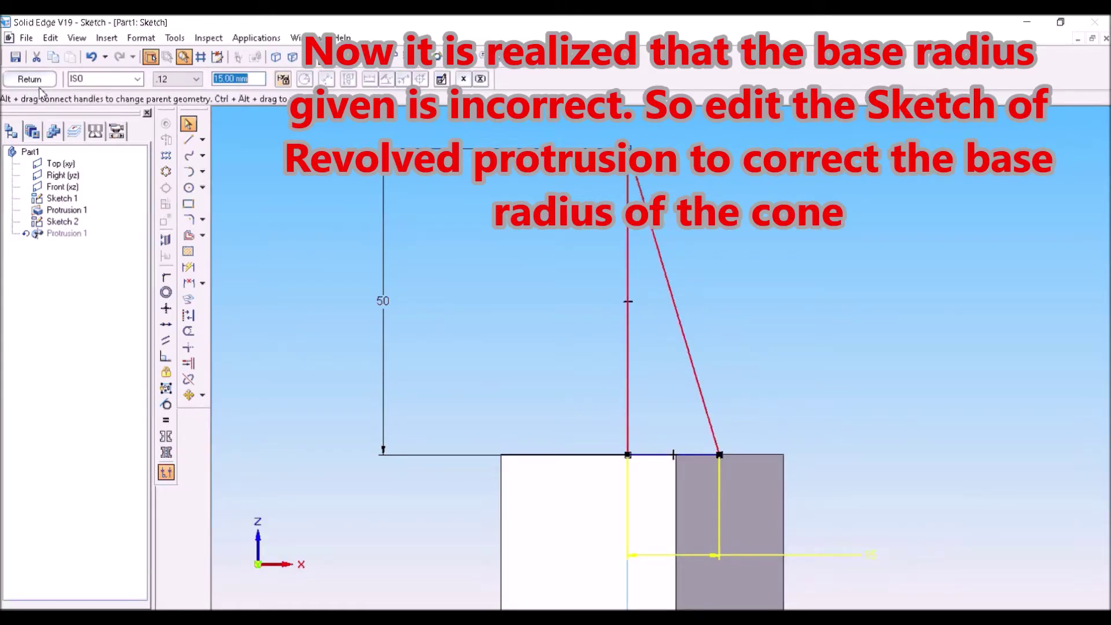
right_click(651, 286)
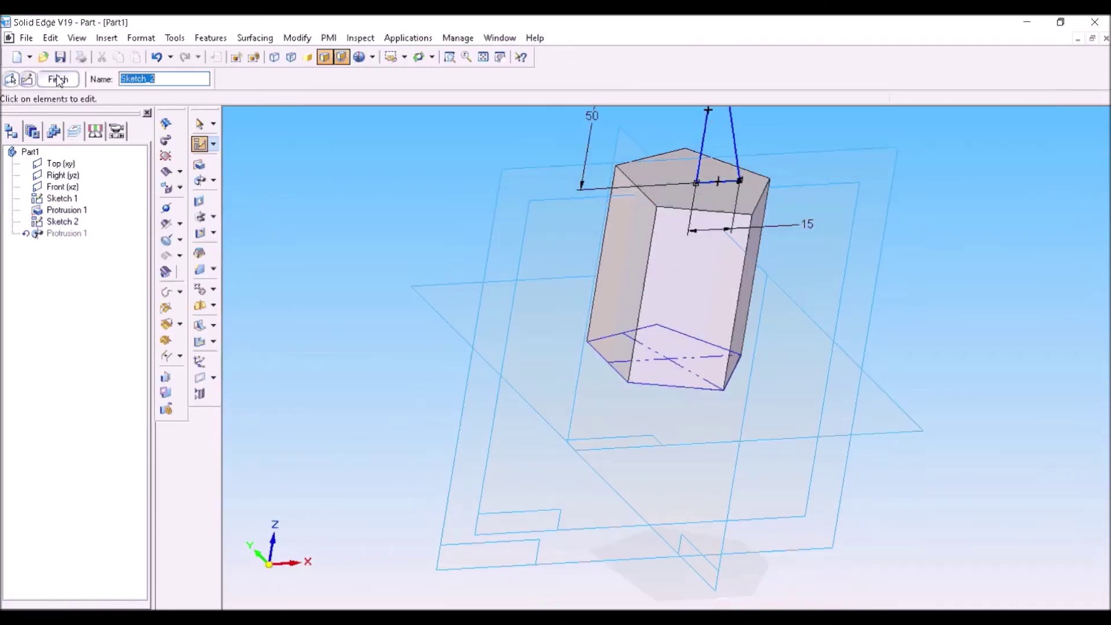
click(58, 79)
mouse_move(929, 292)
middle_down()
mouse_move(766, 332)
mouse_move(737, 247)
middle_up()
key(ctrl+i)
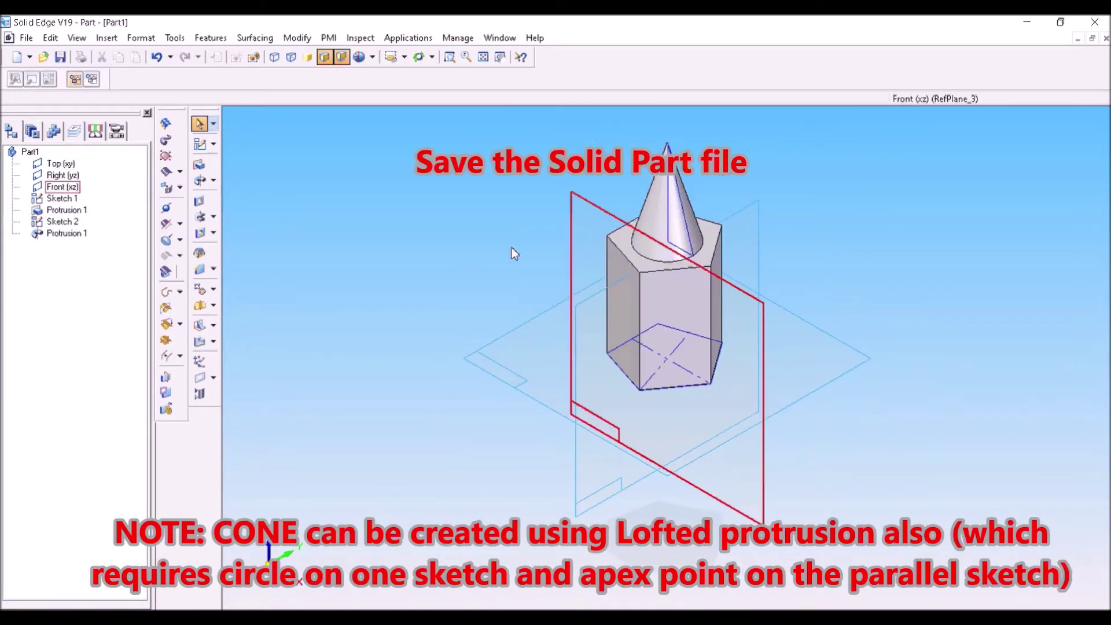
Step: Save the part as a new file named Part11.par in the Solid edge working directory
click(33, 39)
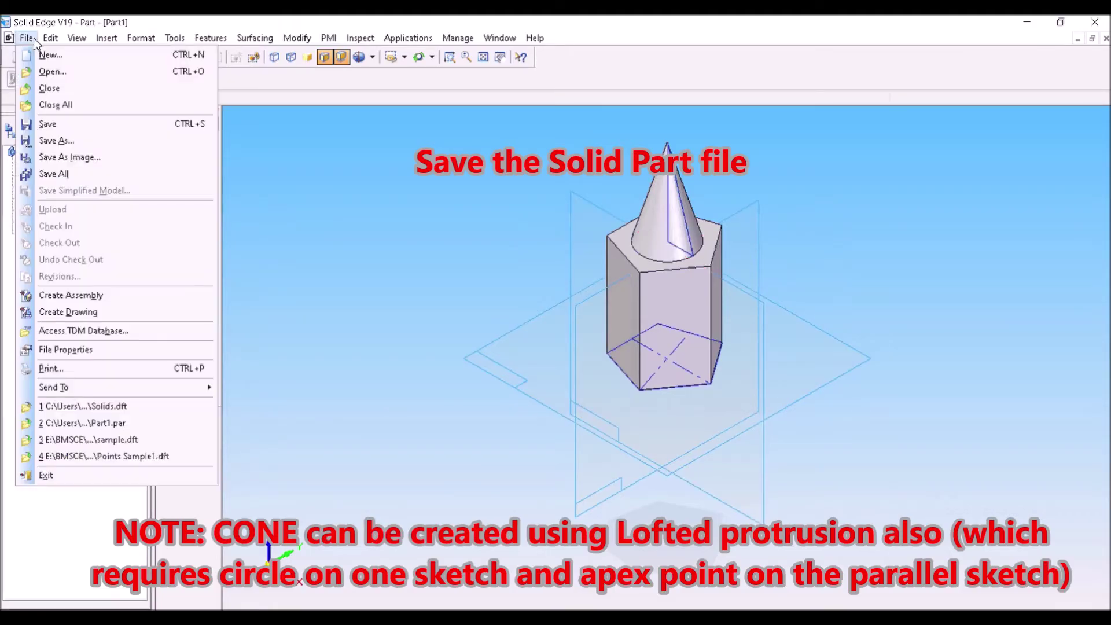
click(56, 140)
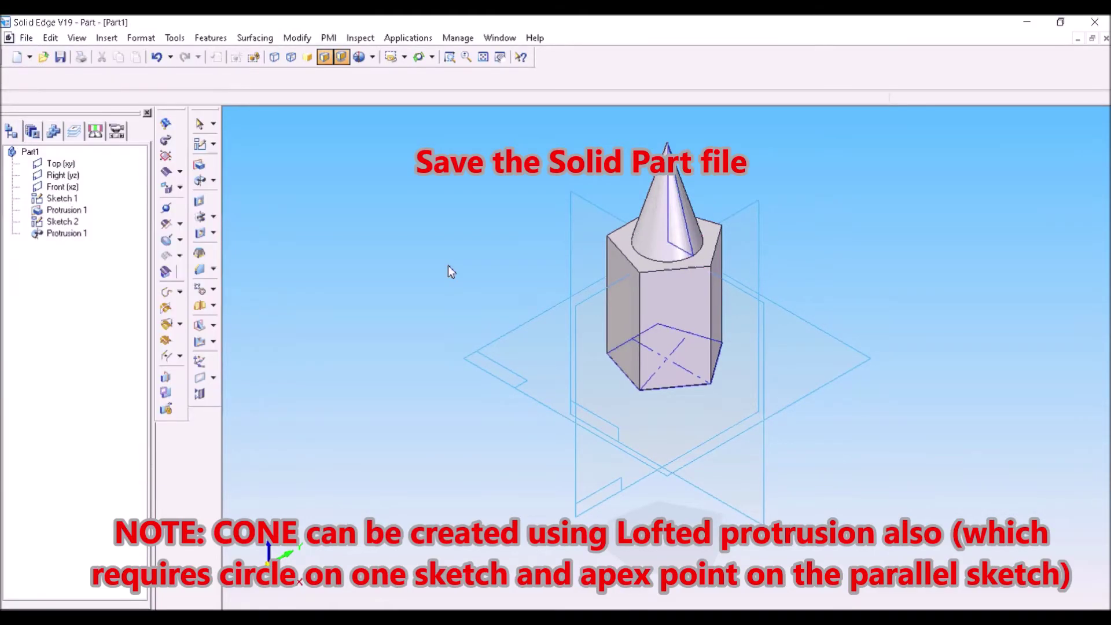
click(540, 374)
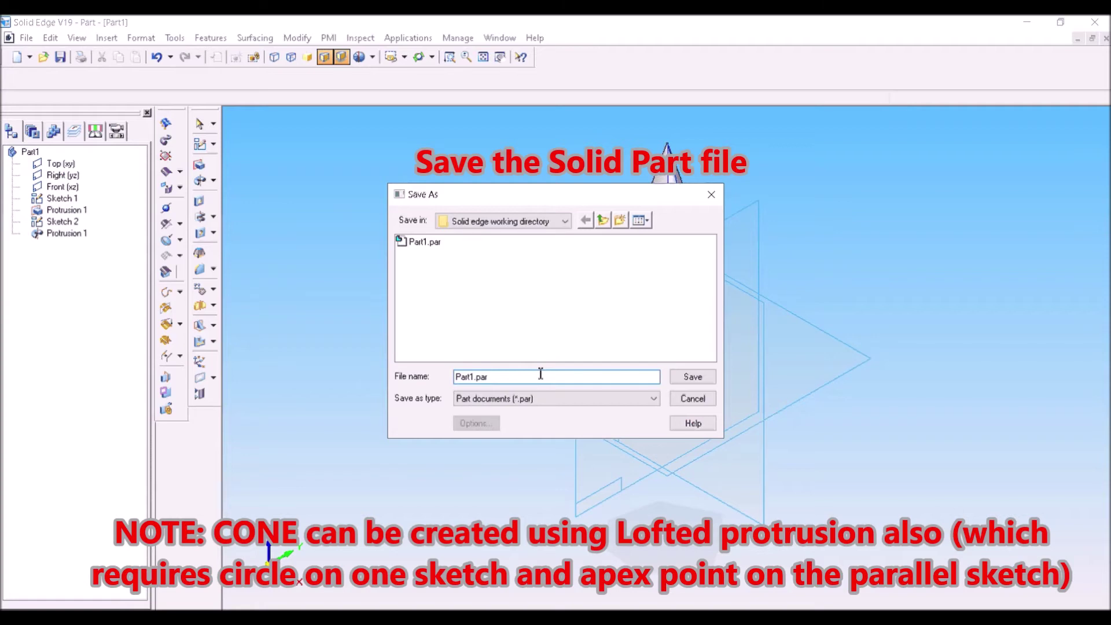
text(1)
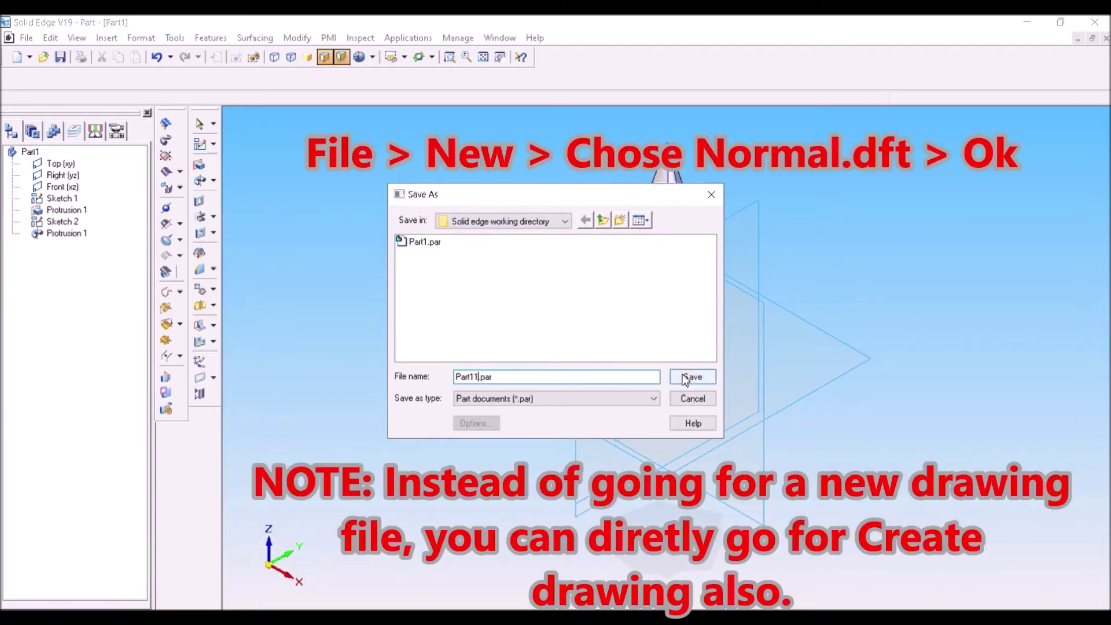
click(692, 377)
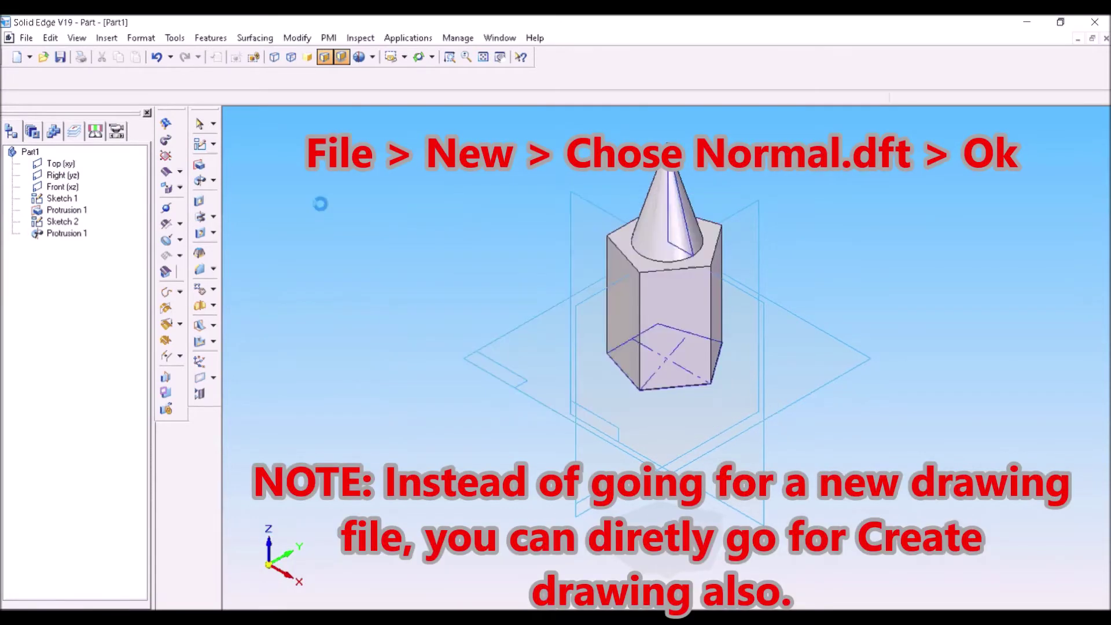
Step: Create a new draft document from the Normal.dft template
click(26, 38)
click(51, 55)
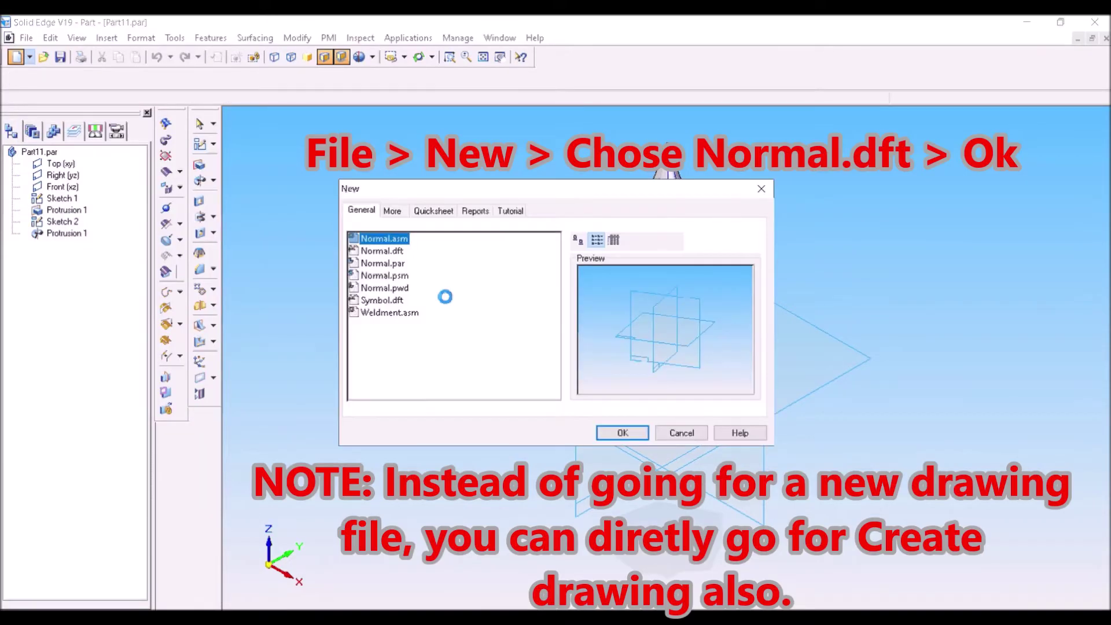
click(381, 251)
click(614, 434)
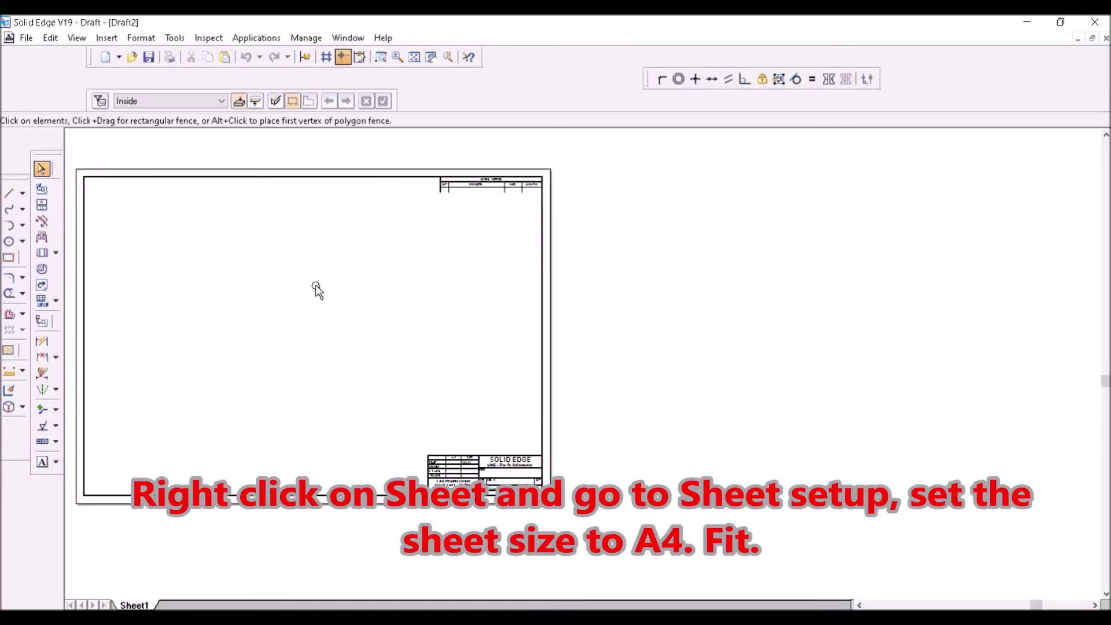
Step: Set the drawing sheet's background to A4 with the background hidden, and fit the sheet in view
right_click(141, 603)
click(174, 590)
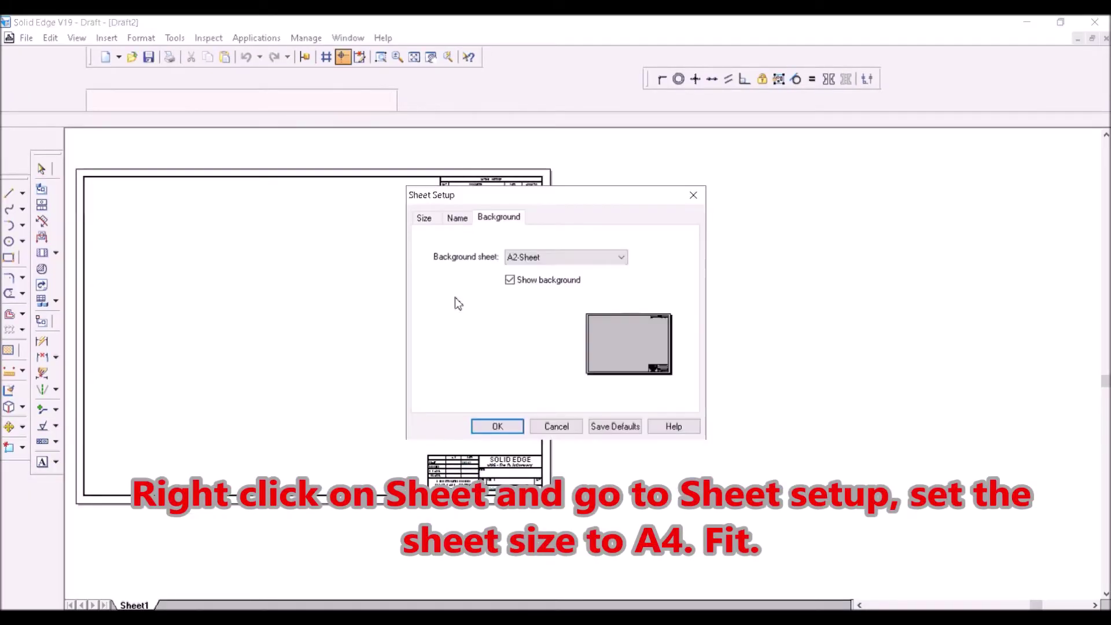
click(526, 257)
click(526, 308)
click(510, 280)
click(499, 426)
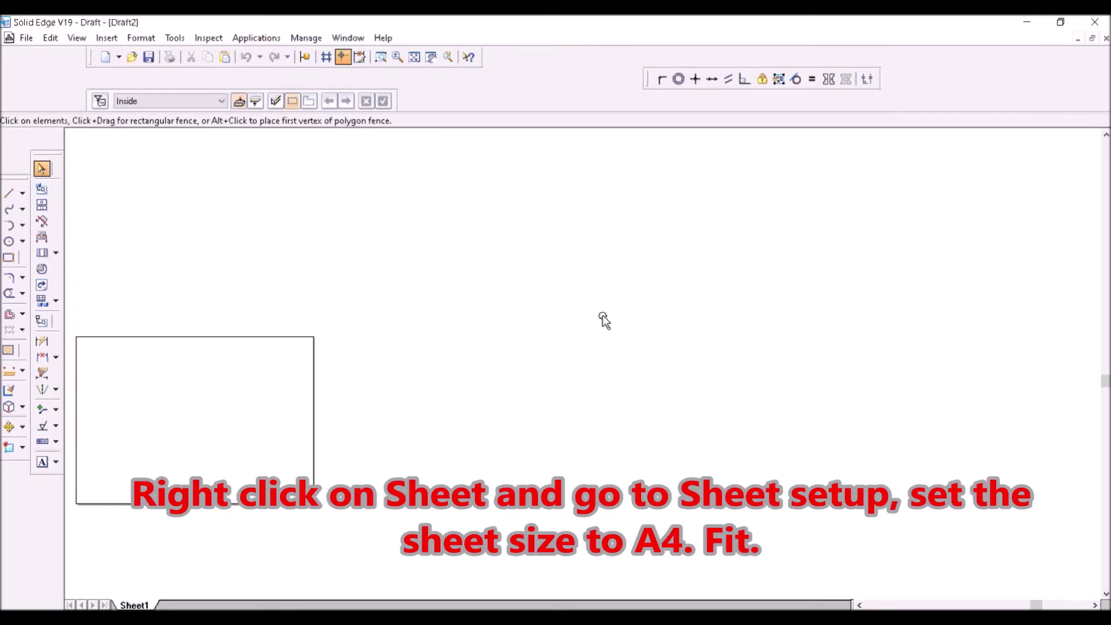
click(414, 57)
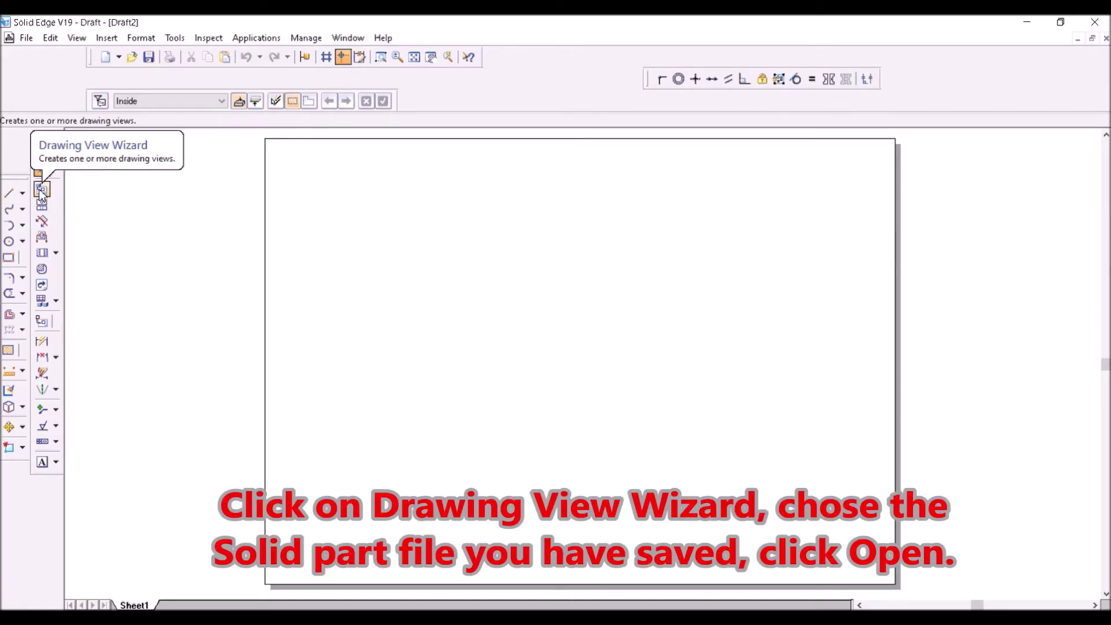
Step: Start the Drawing View Wizard for Part11.par, keep the default view options, and use the front orientation as the primary view
click(41, 190)
click(343, 198)
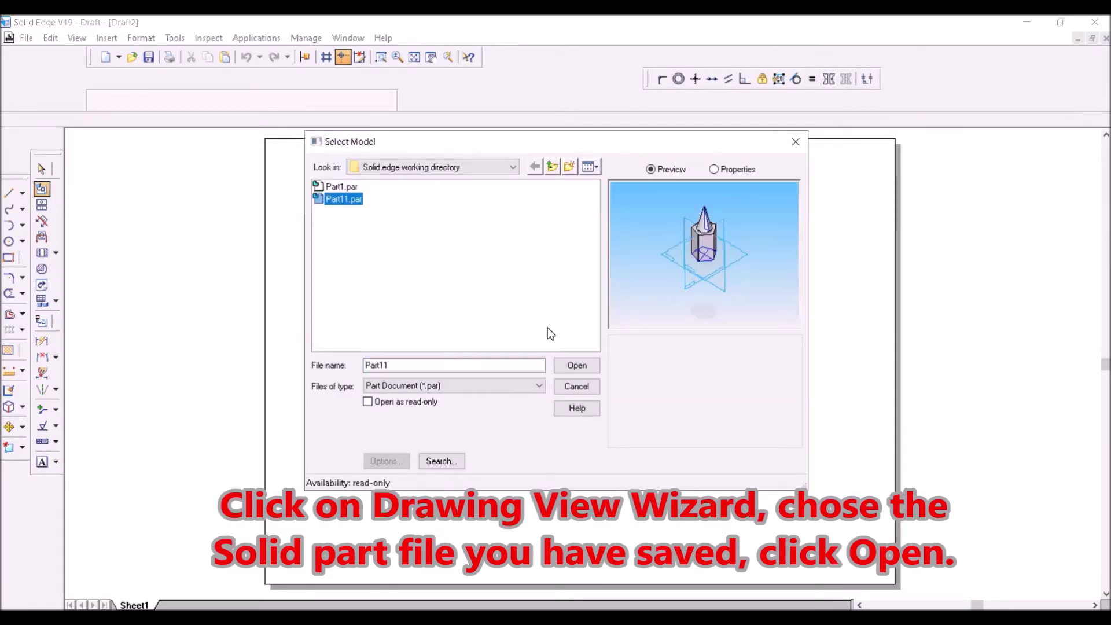
click(577, 366)
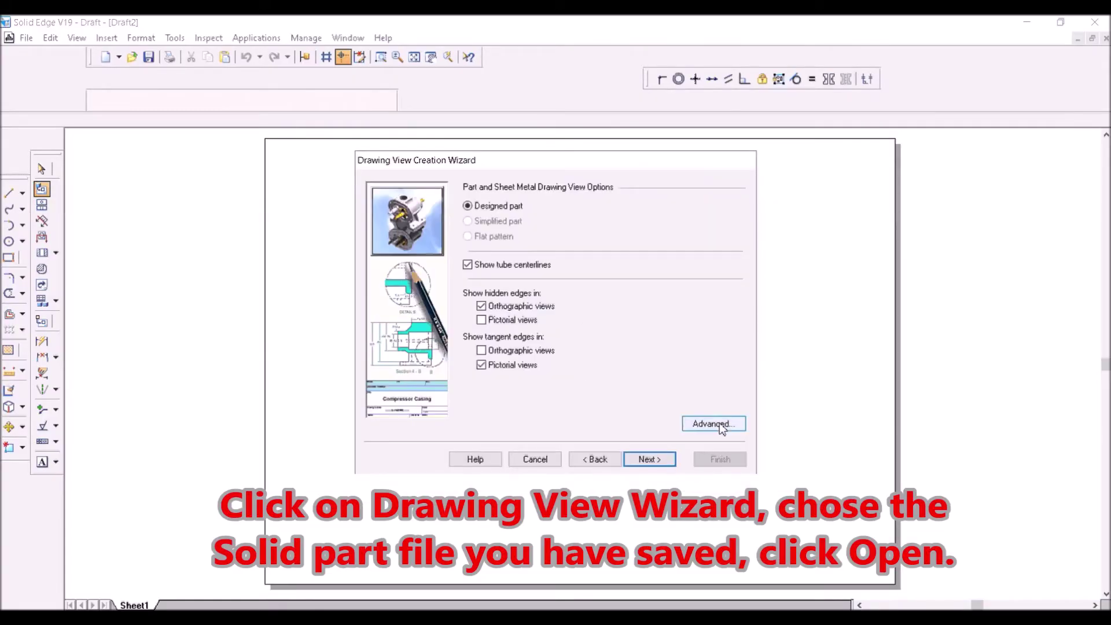
click(649, 459)
click(492, 229)
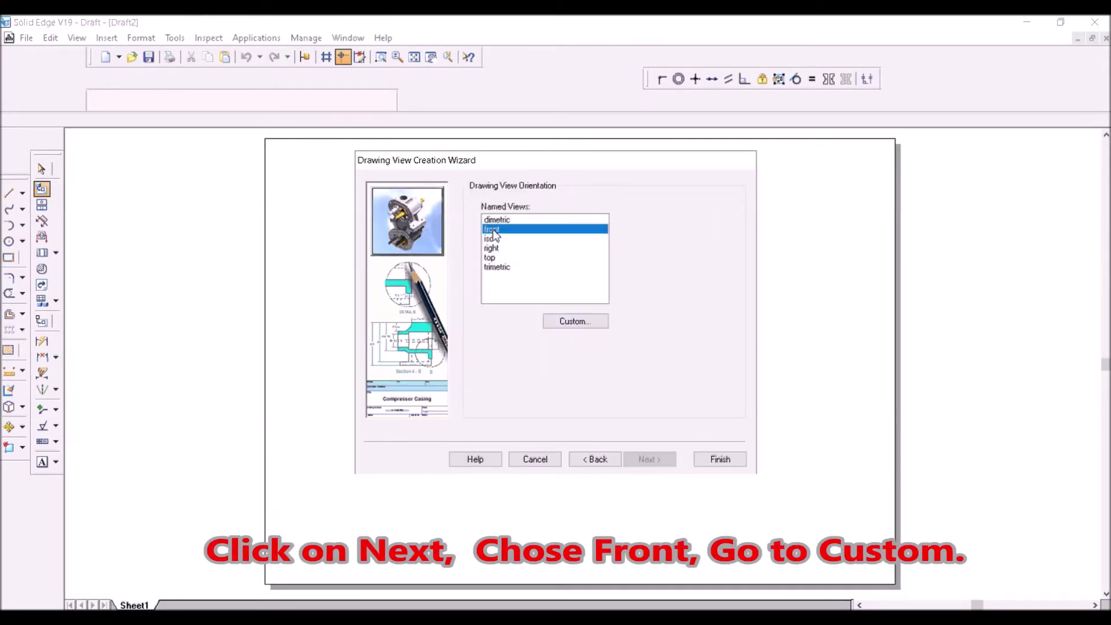
click(574, 321)
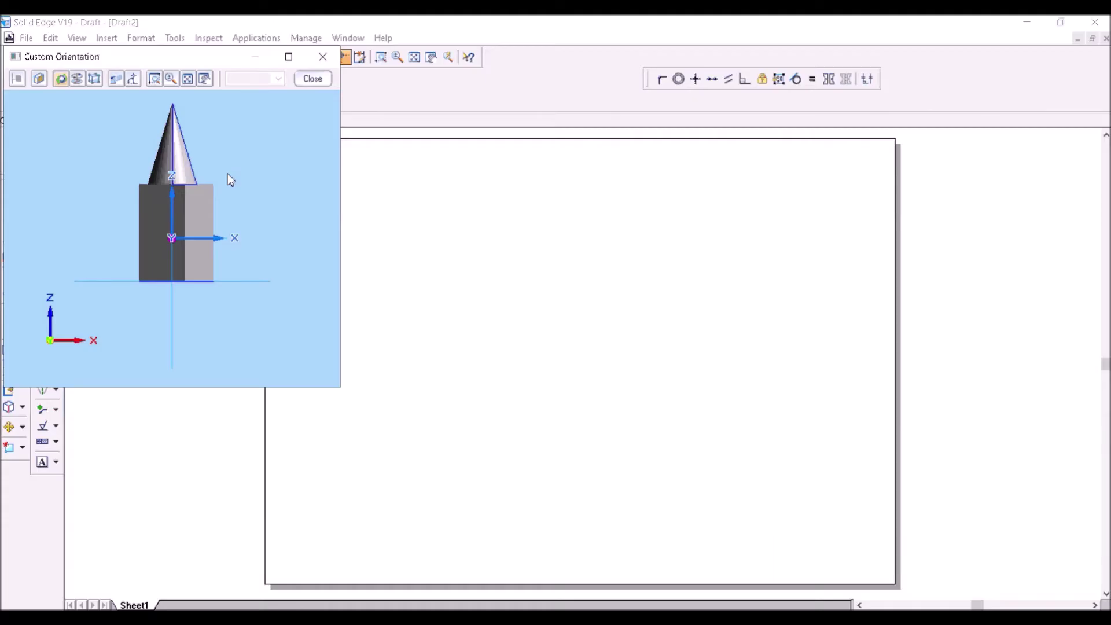
click(301, 80)
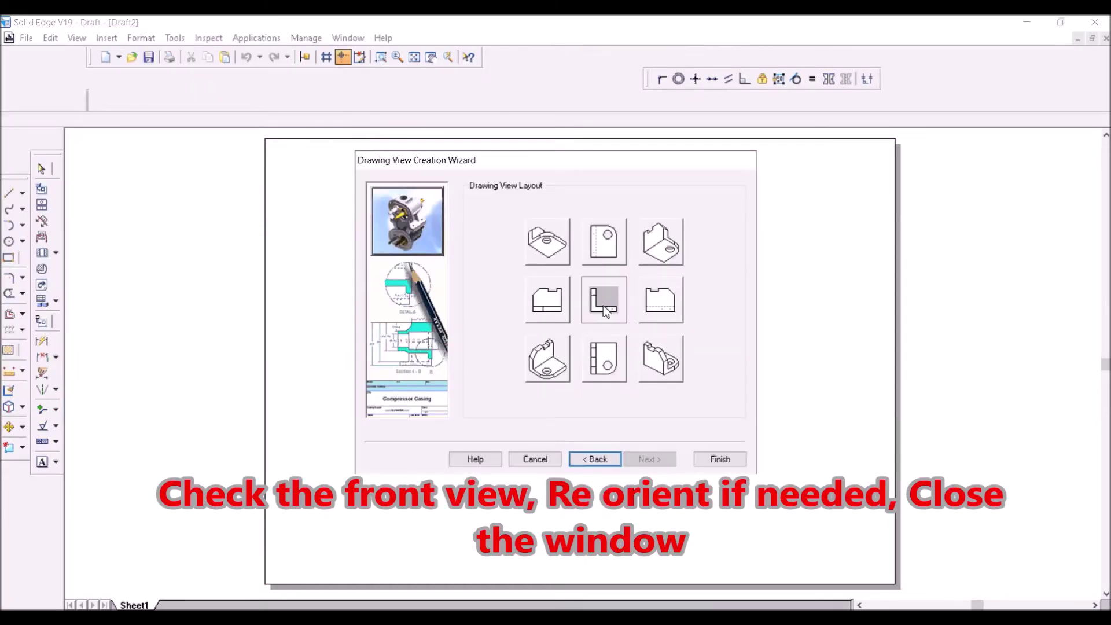
Step: Add the right, top and isometric views to the front view layout and place all four on the sheet
click(667, 356)
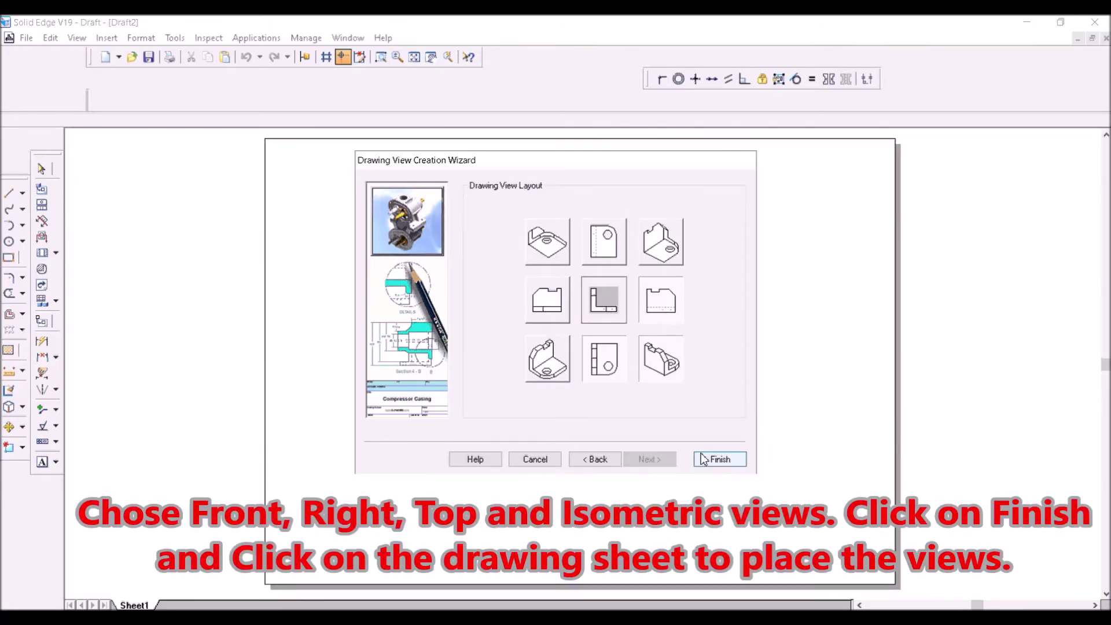
click(717, 461)
click(529, 311)
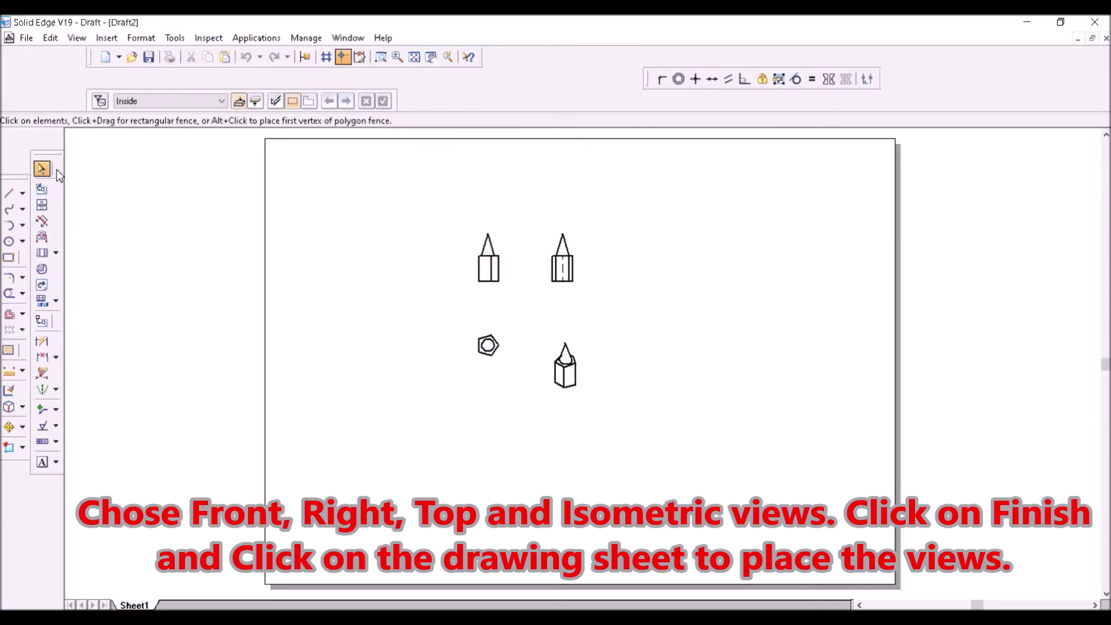
Step: Set the scale of all four drawing views to 1:1
click(485, 284)
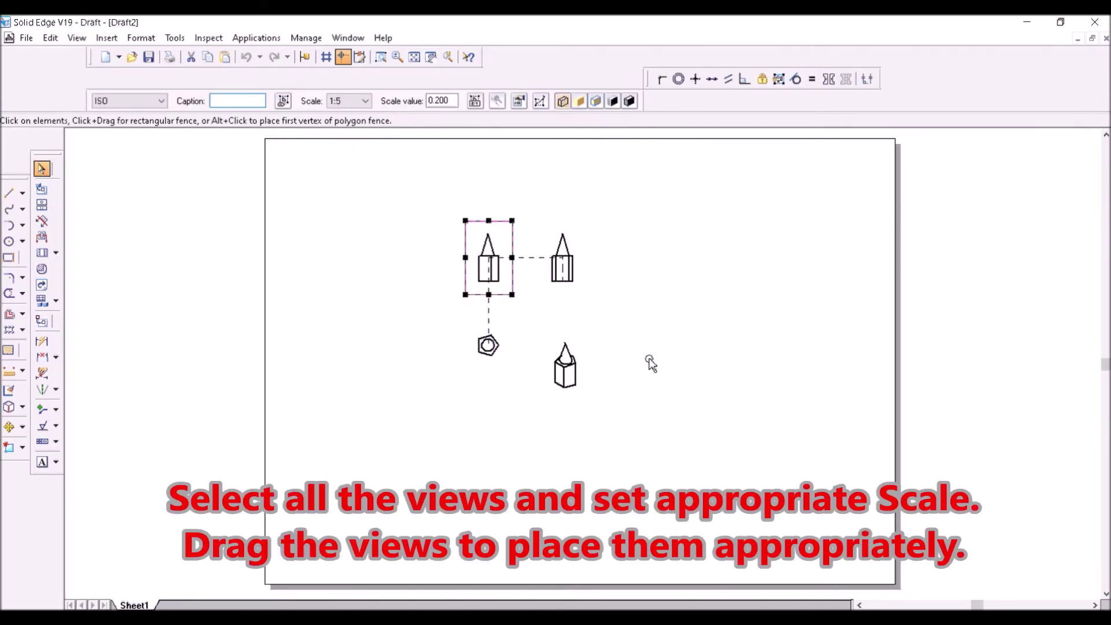
drag(637, 416, 421, 222)
click(348, 101)
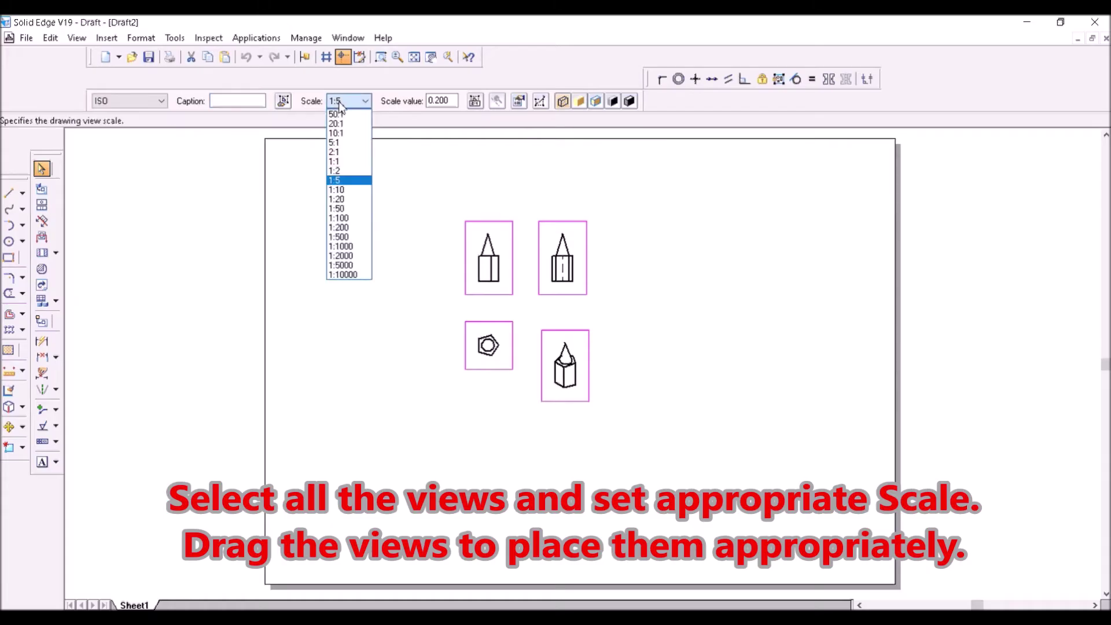
click(343, 162)
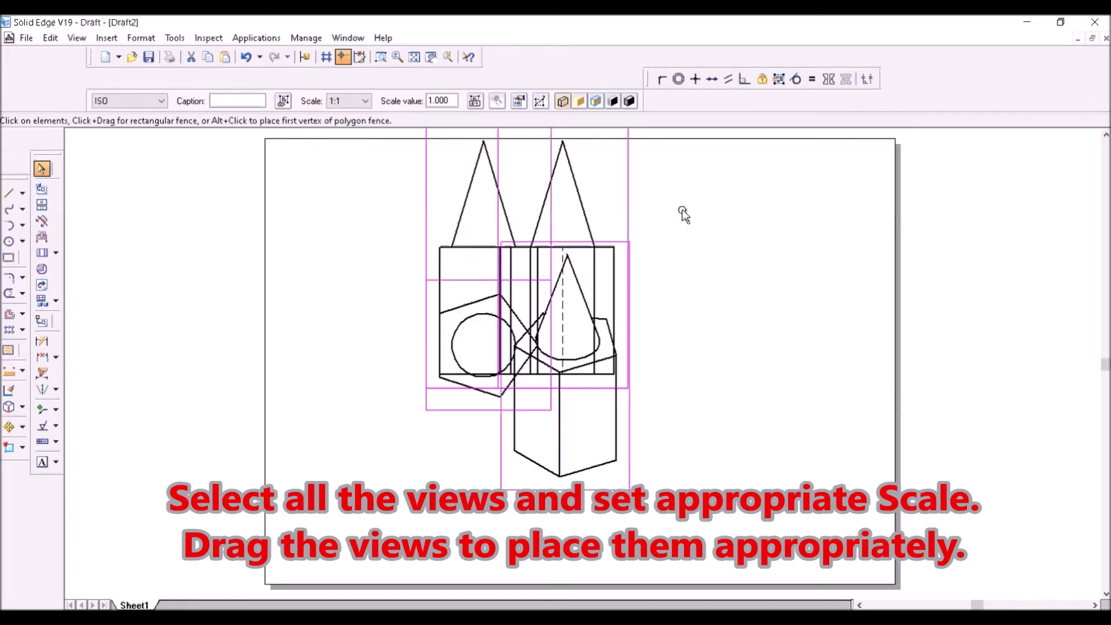
click(694, 263)
Step: Spread the overlapping views apart, placing the top view below the front view and the isometric view near the sheet's lower right corner
drag(428, 245, 298, 247)
drag(600, 449, 836, 497)
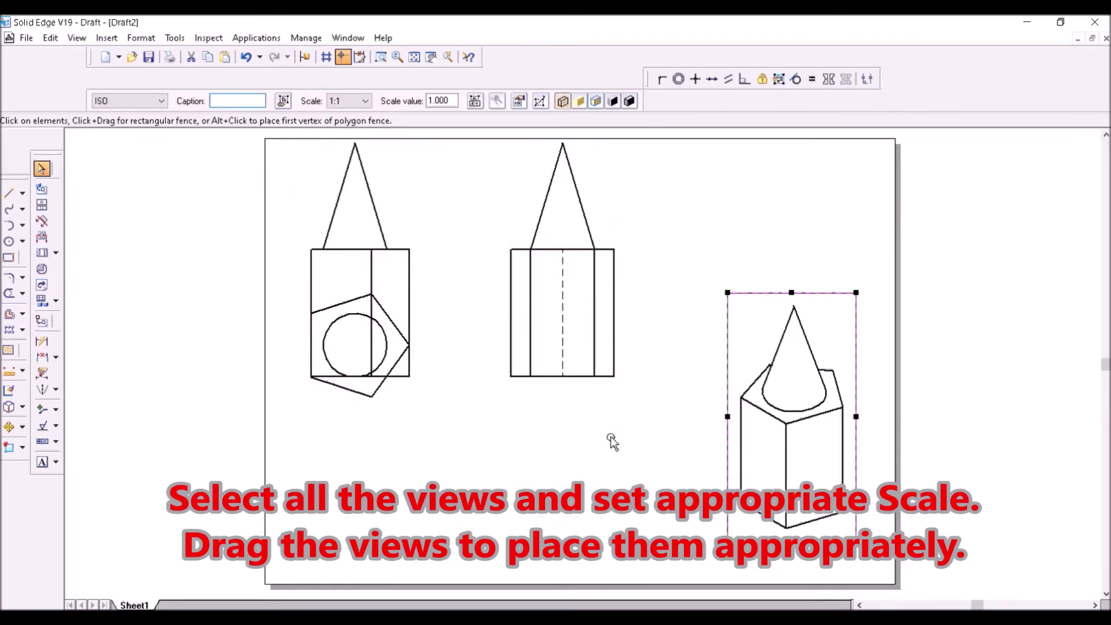
click(372, 405)
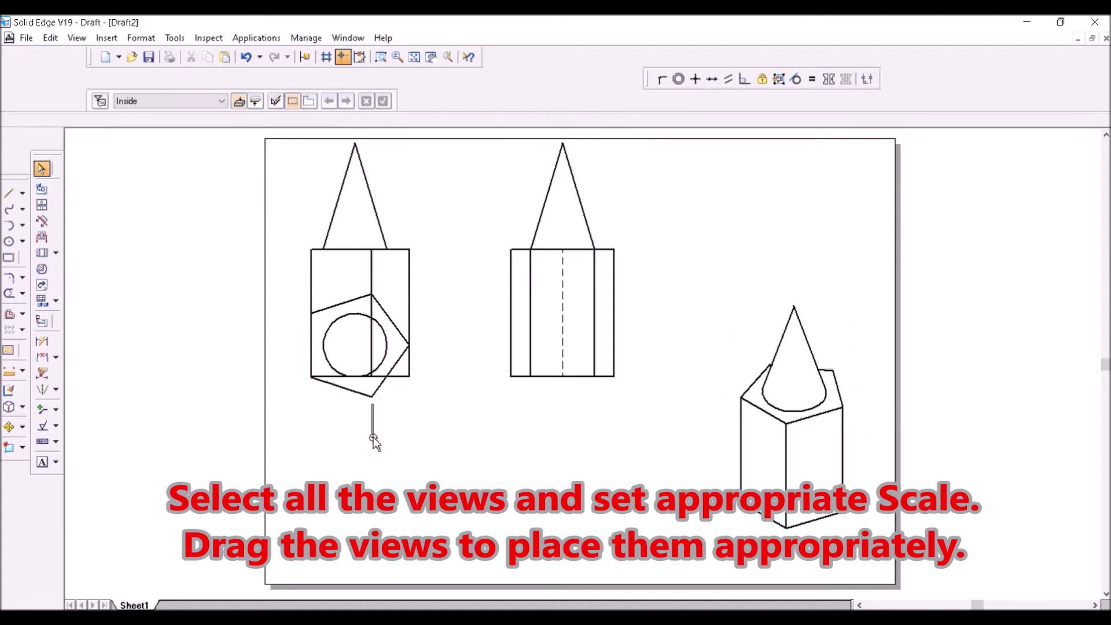
click(395, 414)
drag(395, 418, 410, 520)
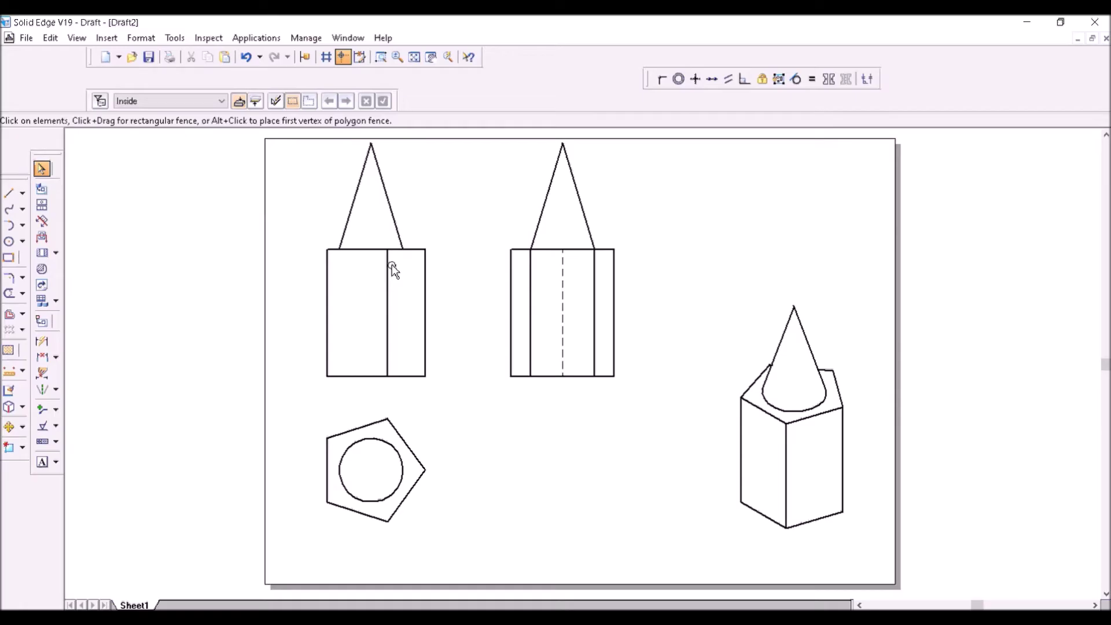
Step: Shift the front view lower on the sheet and move the top view down to keep a gap between them
click(434, 290)
drag(436, 320, 461, 360)
click(453, 492)
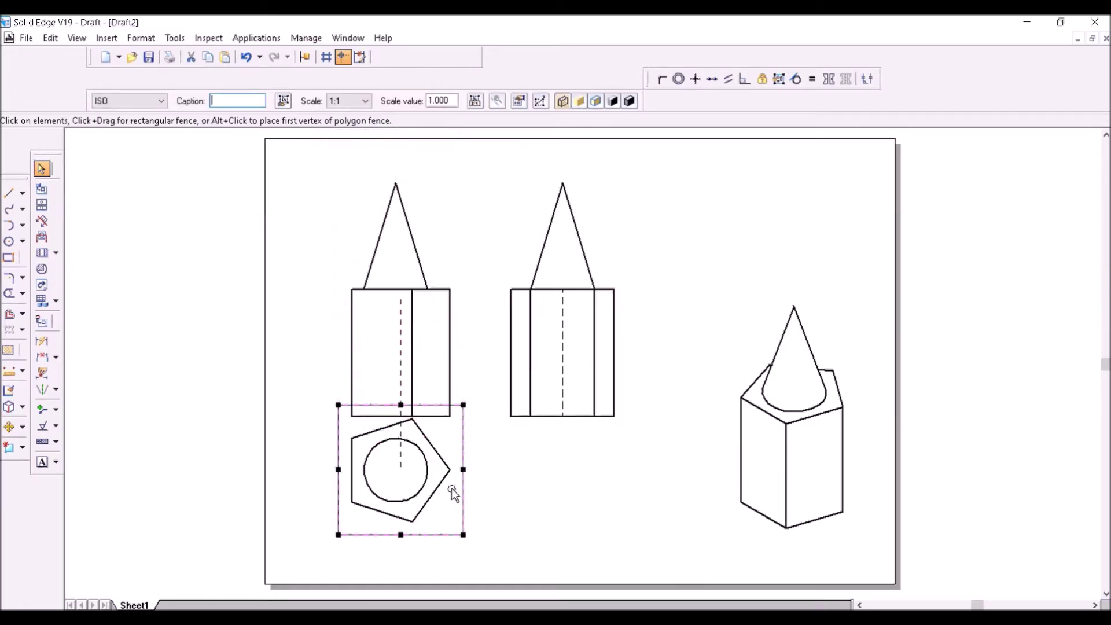
drag(451, 488, 466, 526)
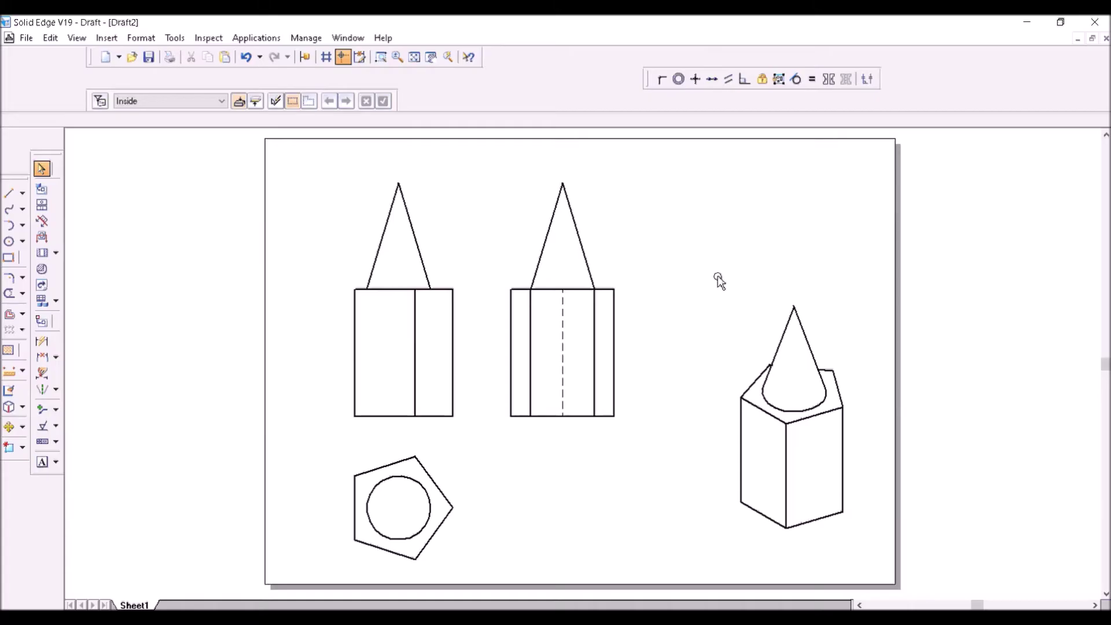
Step: Dimension the pentagon's vertical side in the top view and the prism's height in the front view
click(43, 357)
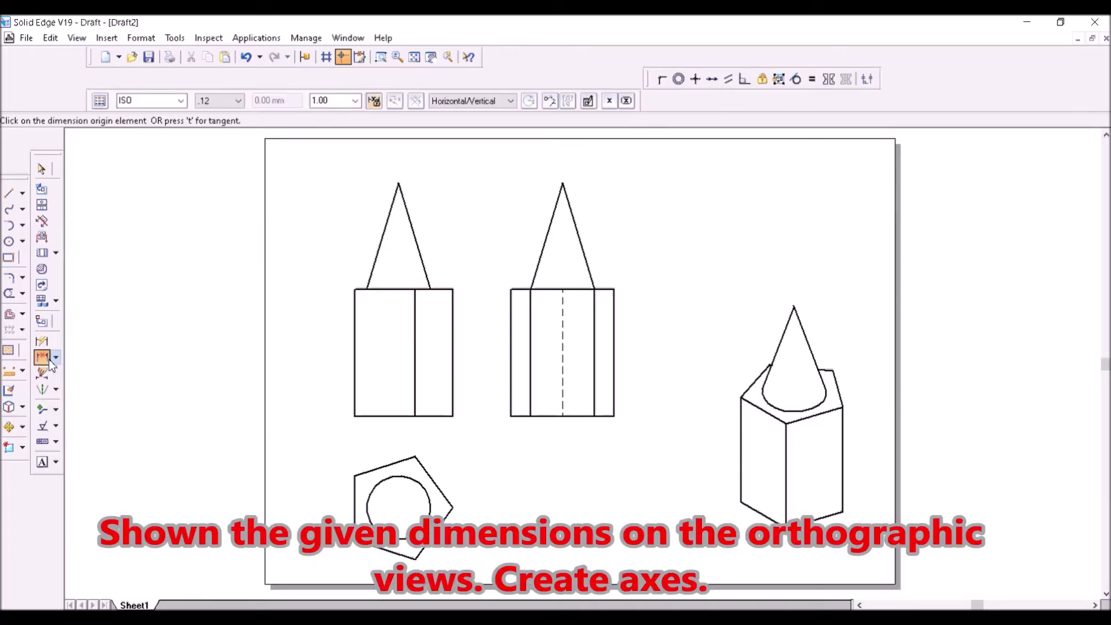
click(42, 341)
click(356, 486)
click(334, 497)
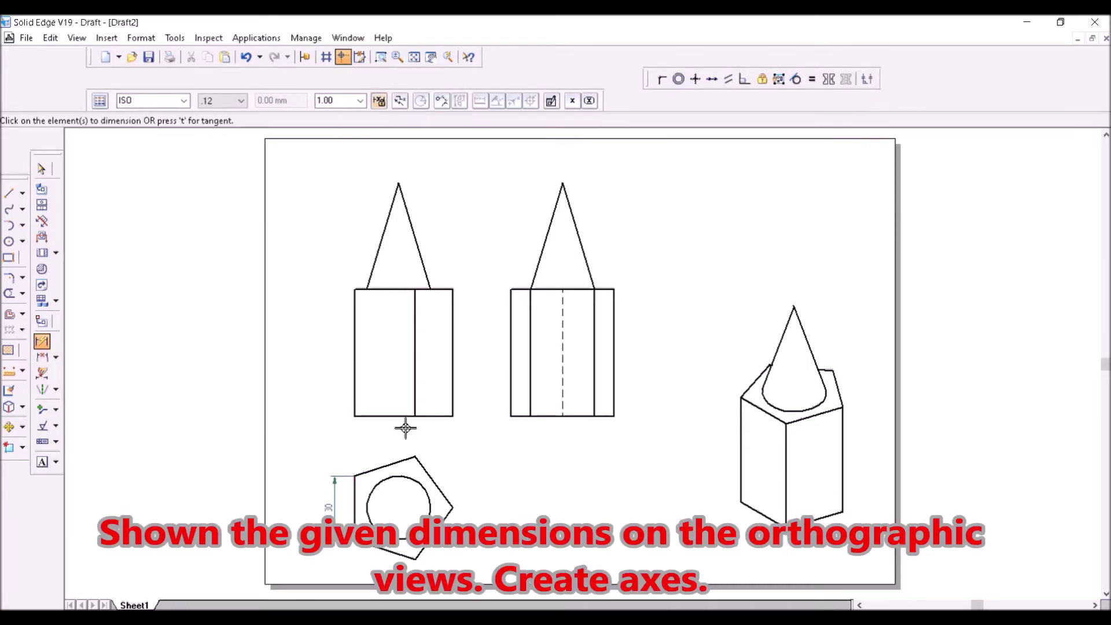
click(355, 362)
click(322, 357)
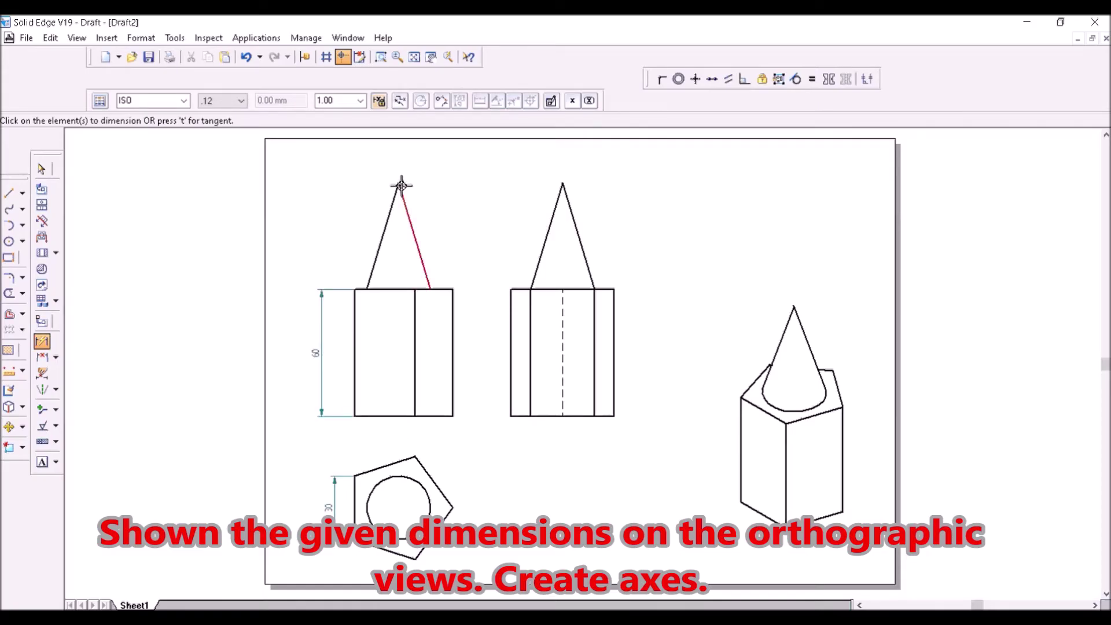
Step: Dimension the cone's height in the front view from its apex to the prism's top face
click(56, 357)
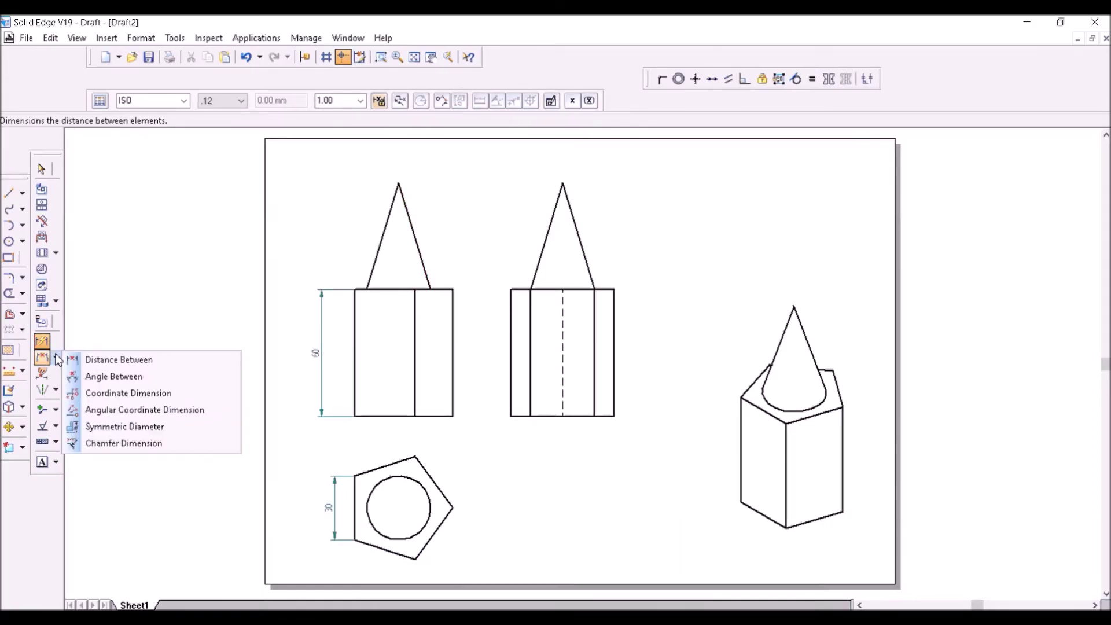
click(94, 364)
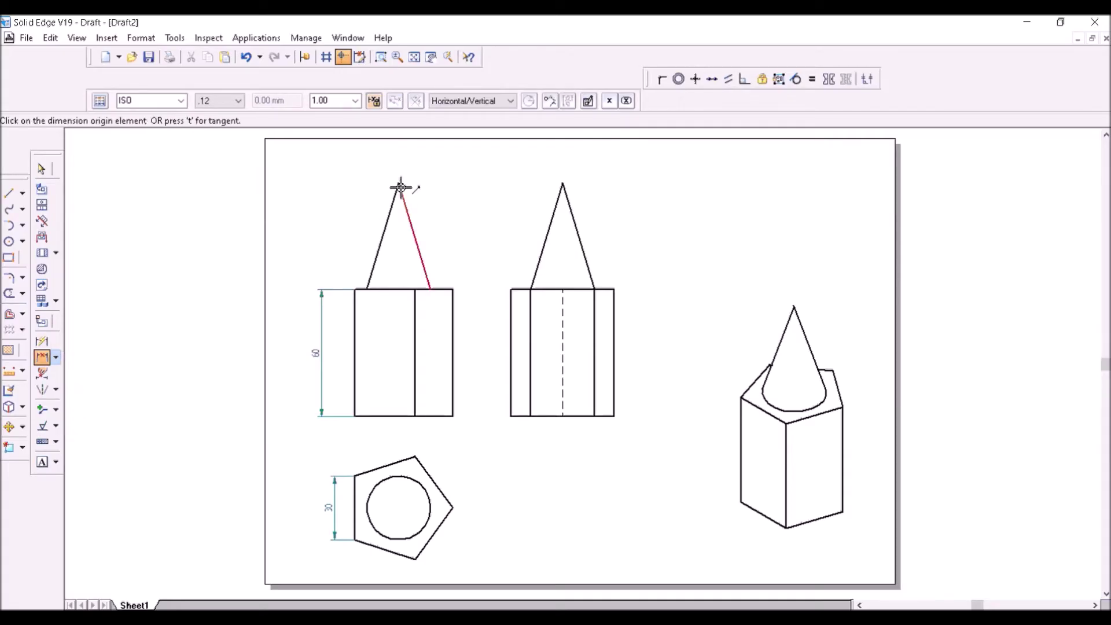
click(392, 289)
click(327, 245)
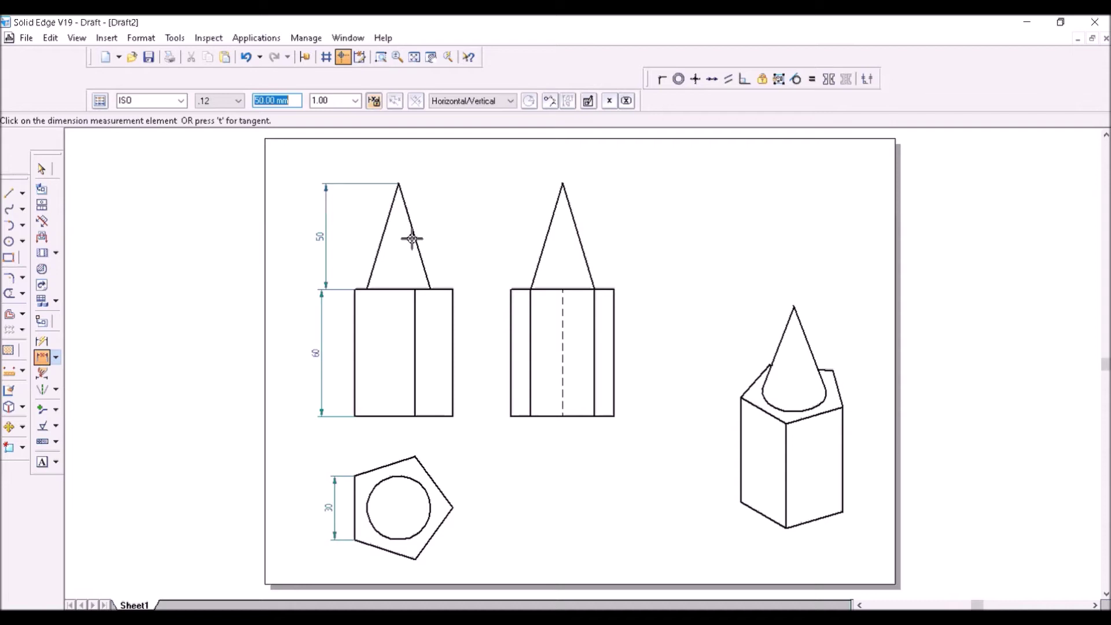
right_click(412, 239)
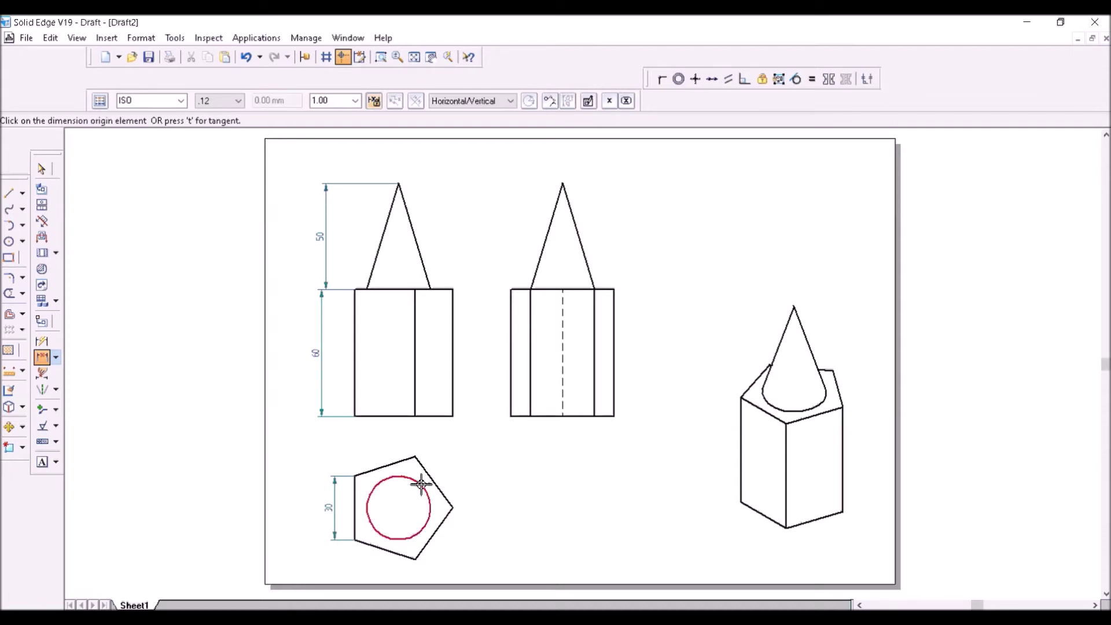
Step: Dimension the diameter of the cone's base circle in the top view
click(42, 342)
click(420, 483)
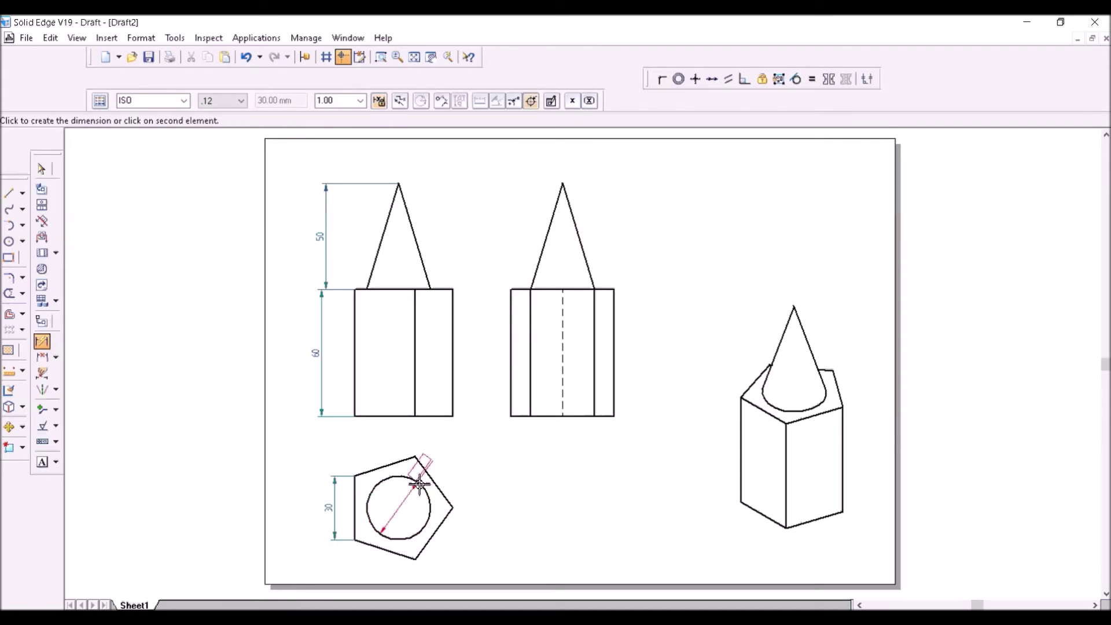
click(508, 471)
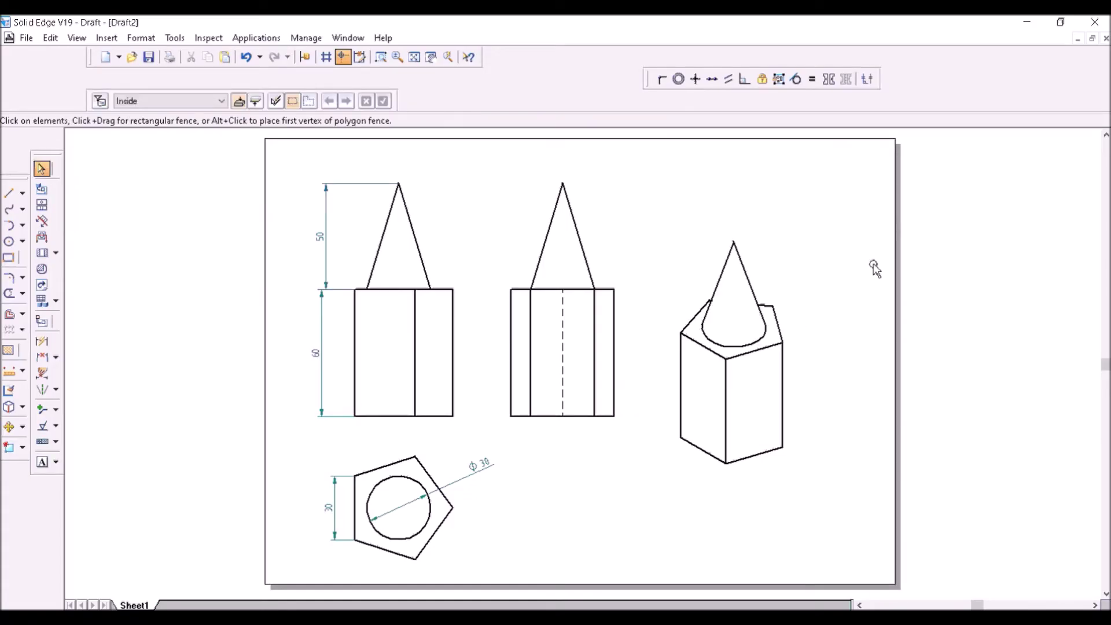
Step: Save the drawing as Part11.dft in the Solid edge working directory folder
click(27, 39)
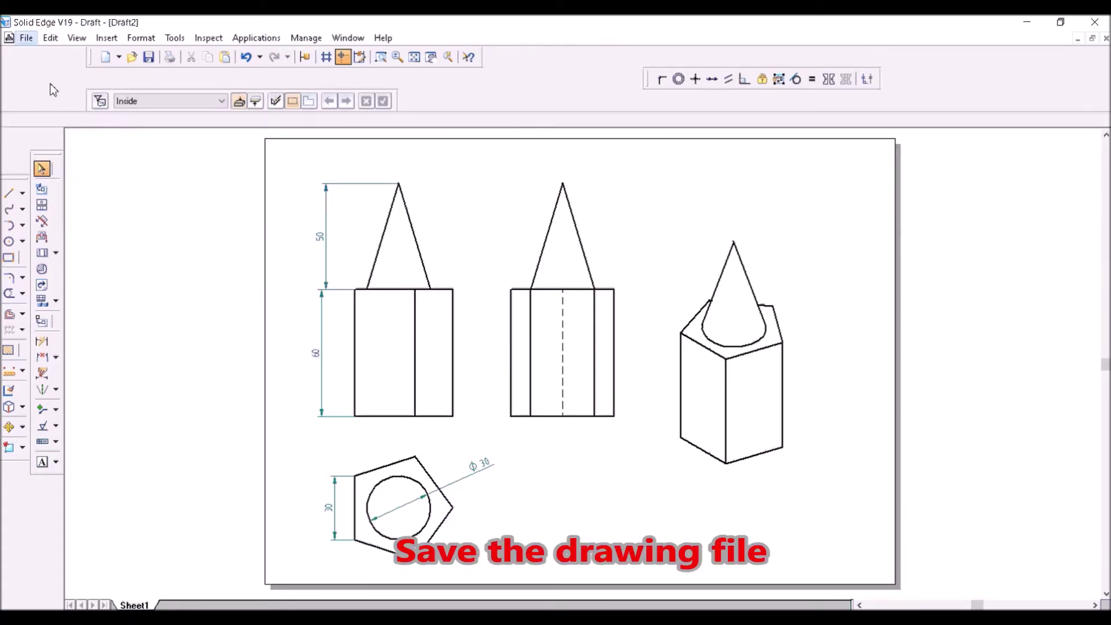
click(61, 142)
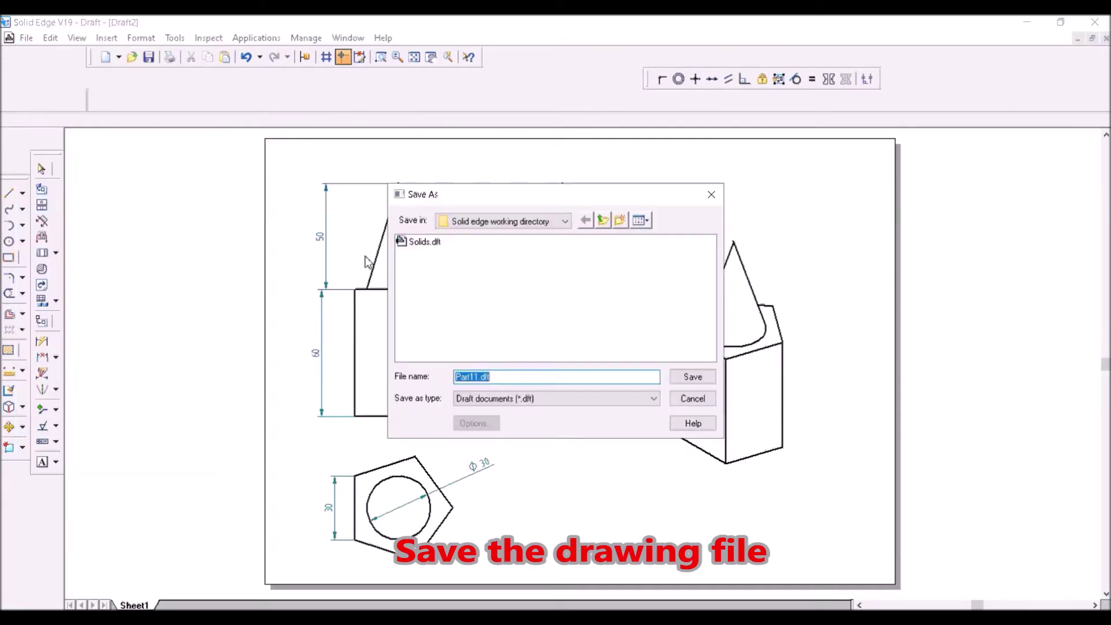
click(693, 377)
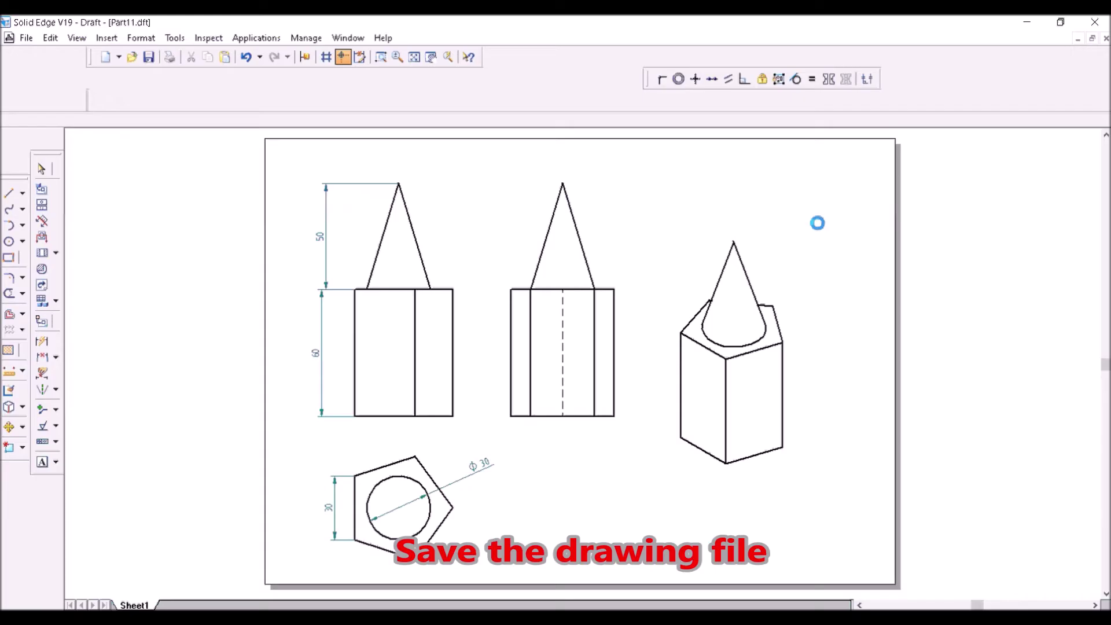
Step: Dimension the lower left base edge of the prism in the isometric view
click(42, 342)
click(694, 446)
click(686, 474)
Step: Draw horizontal lines to both sides from the lowest corner of the prism in the isometric view
key(l)
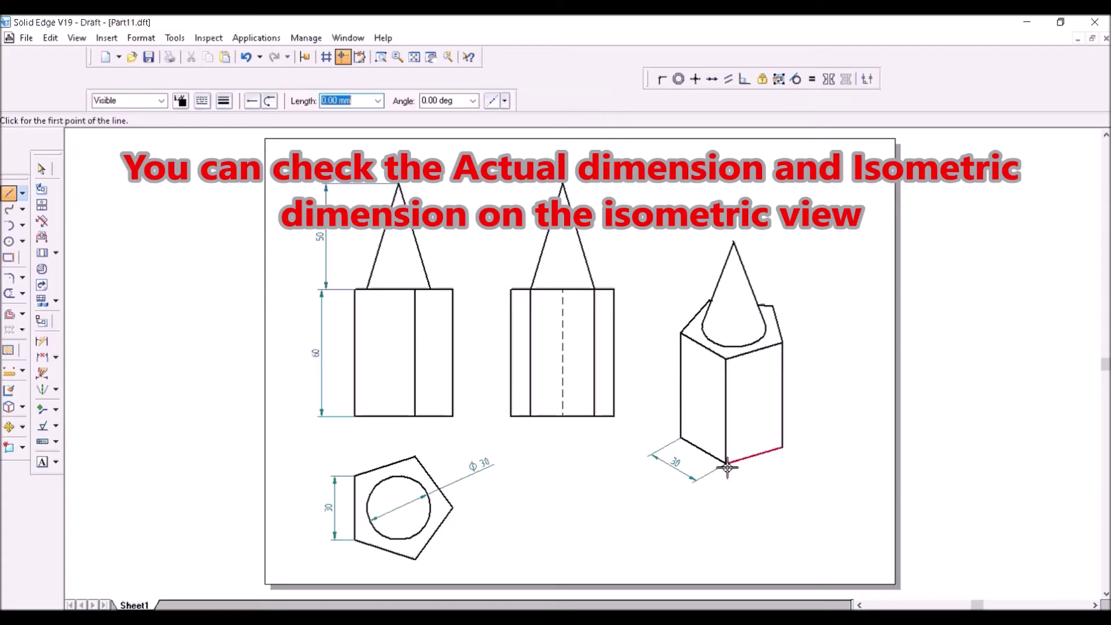
click(727, 463)
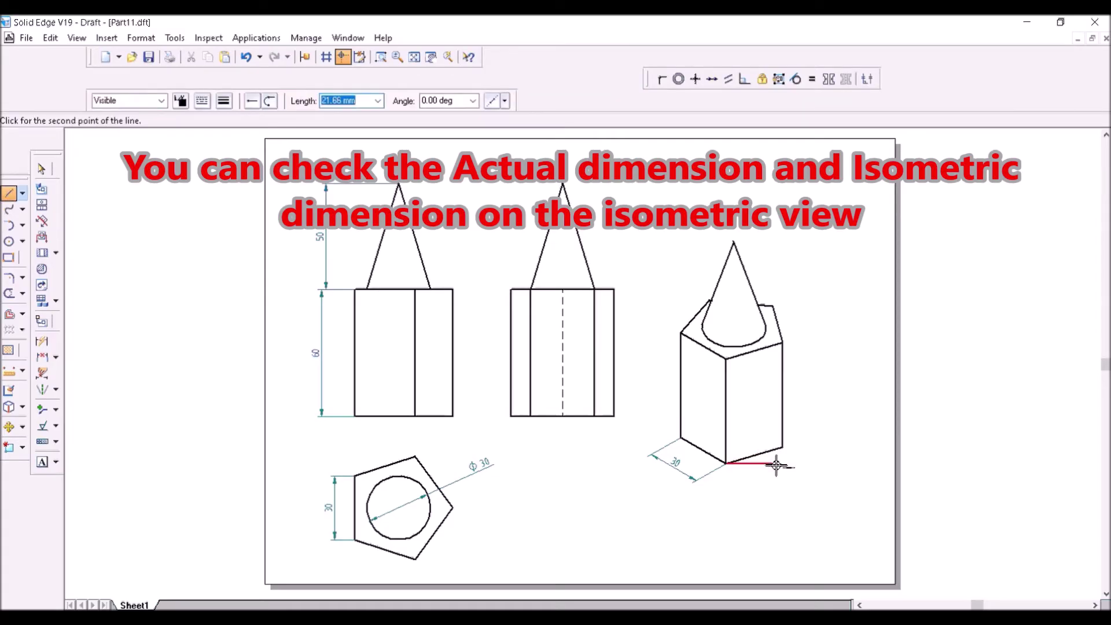
click(834, 464)
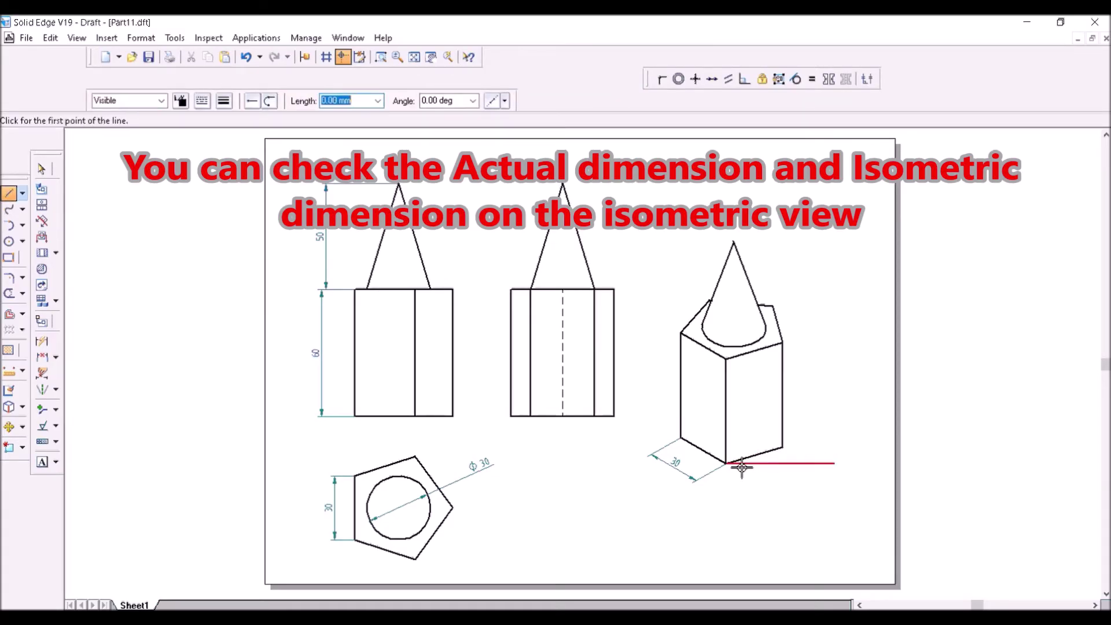
click(727, 463)
click(620, 463)
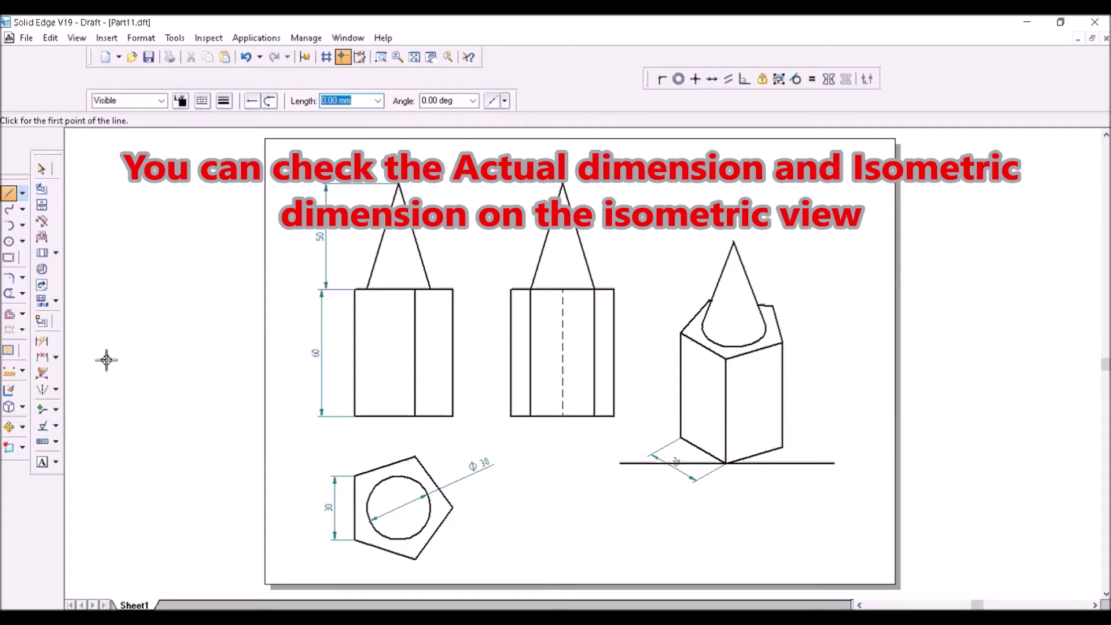
Step: Dimension the angles between the horizontal lines and the prism's two visible base edges in the isometric view
click(56, 358)
click(91, 387)
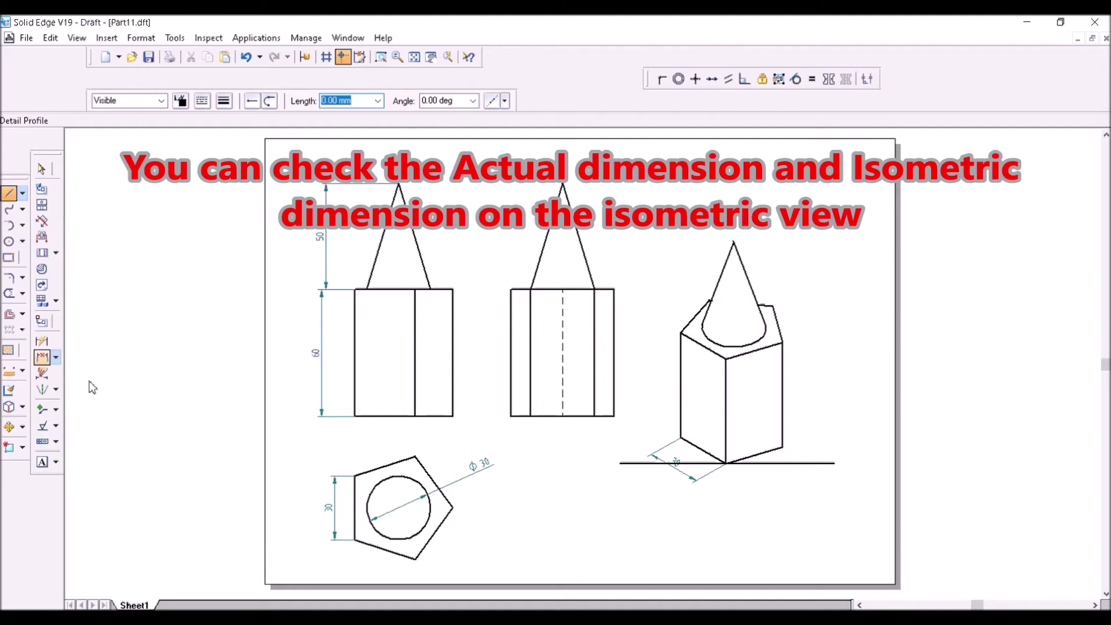
click(804, 463)
click(763, 452)
click(826, 451)
click(649, 463)
click(648, 441)
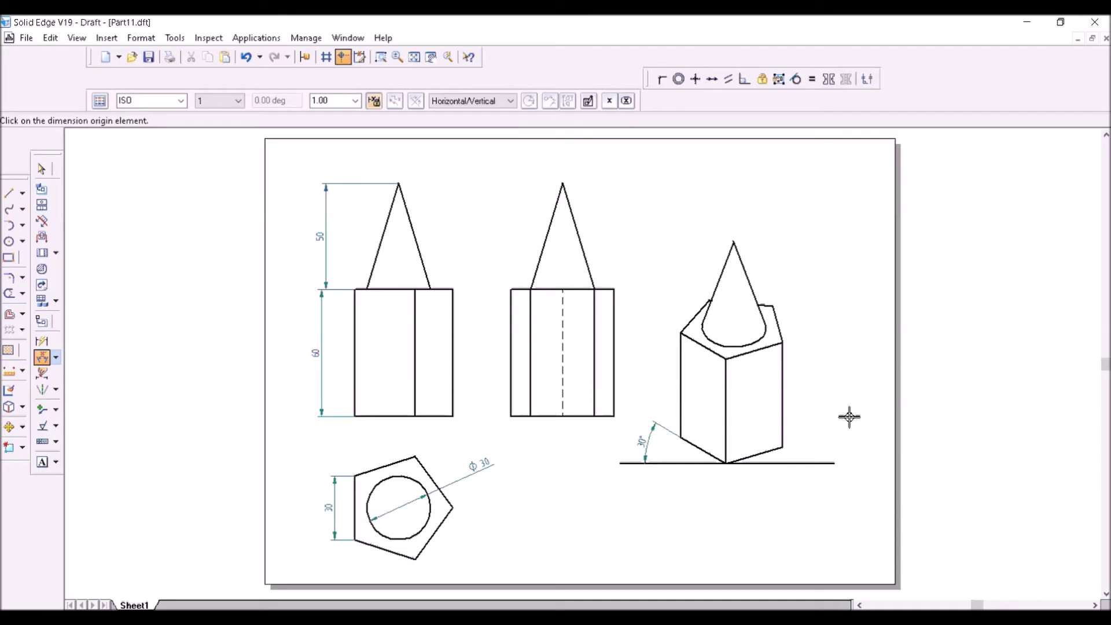
click(56, 357)
click(47, 344)
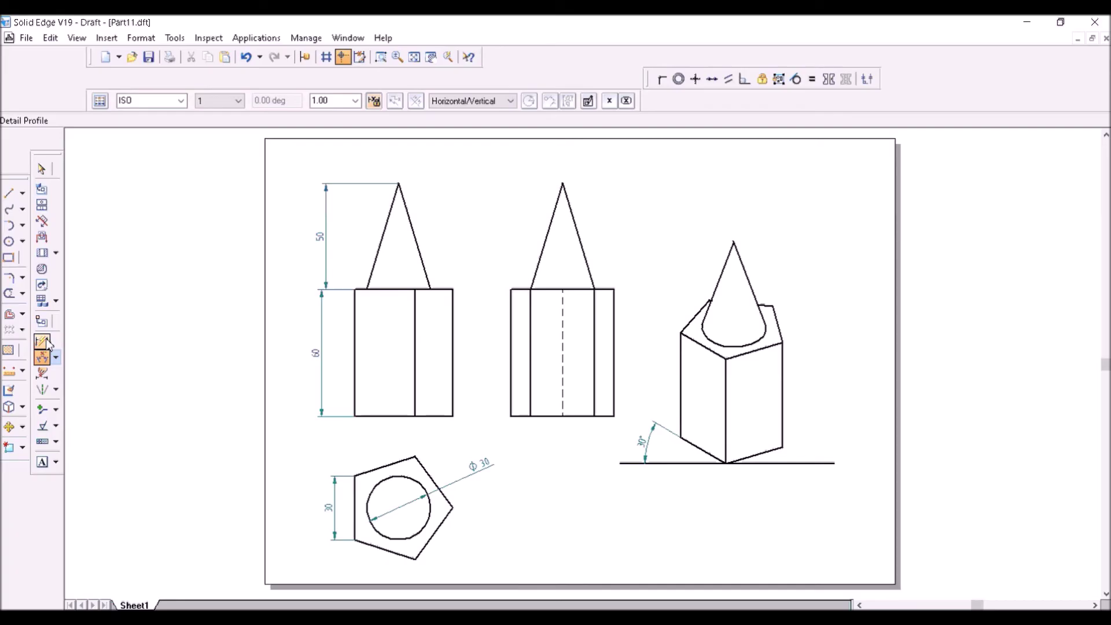
click(47, 344)
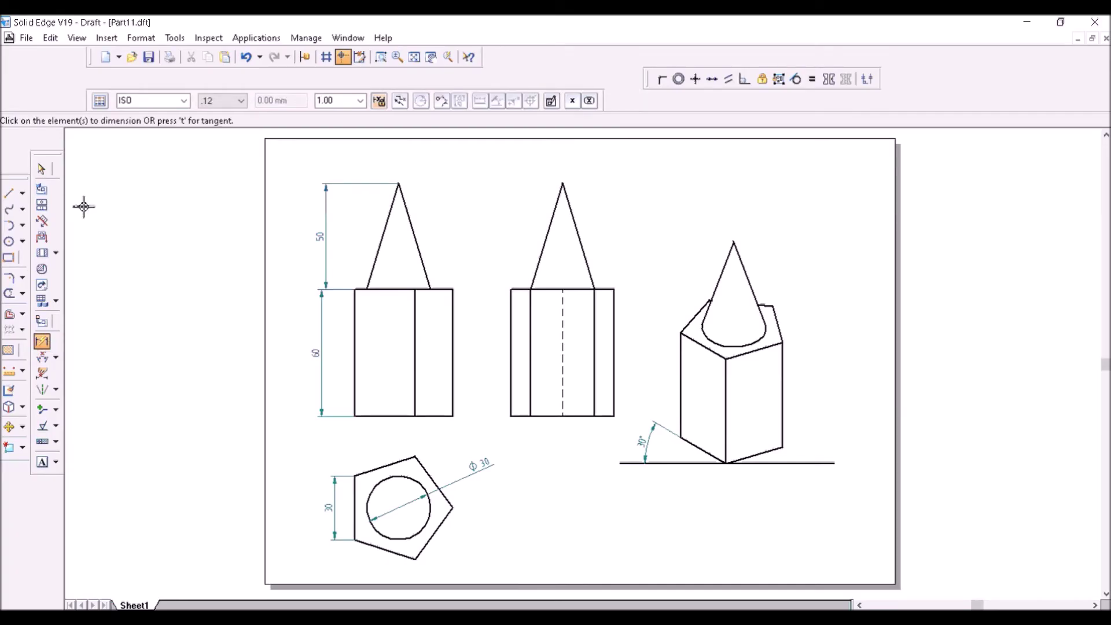
click(9, 193)
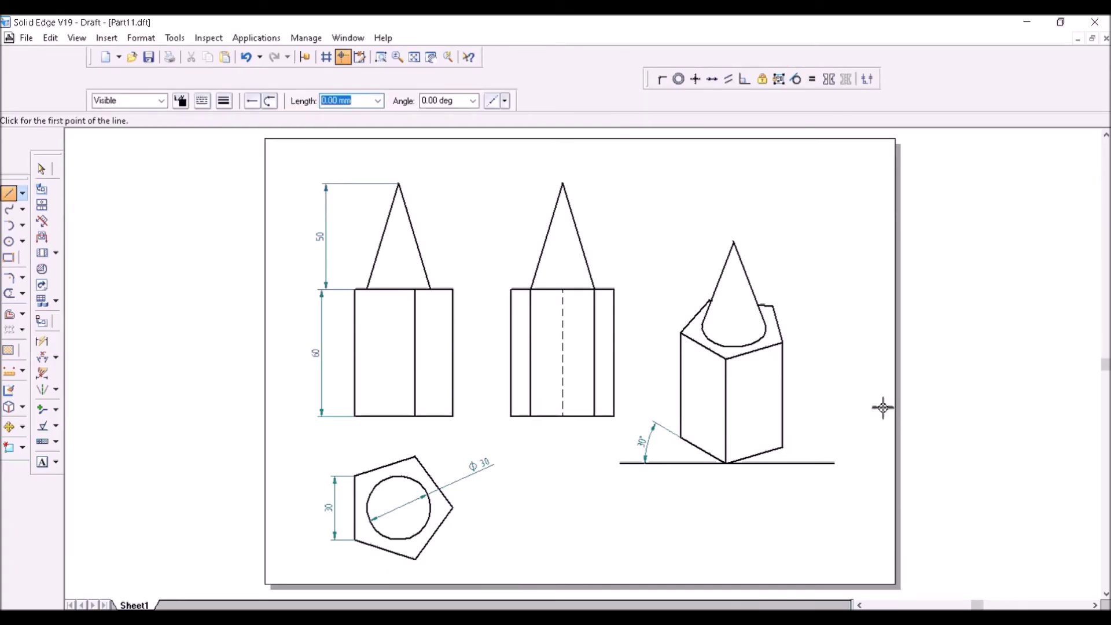
click(48, 171)
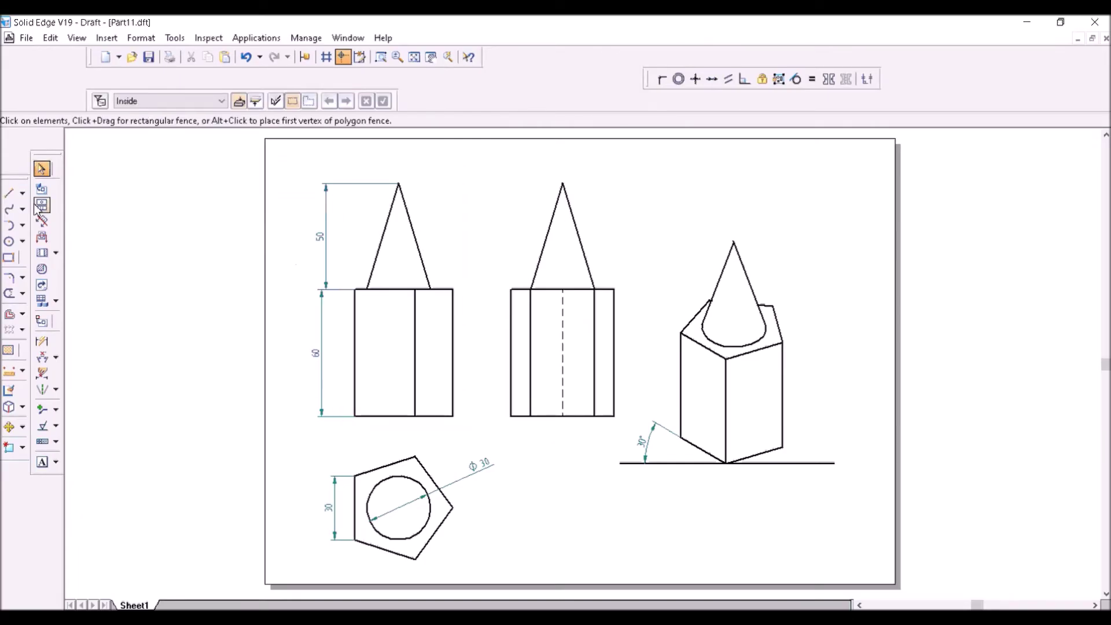
Step: Draw a vertical axis line in the front view from the cone's apex to the prism's base, and select it
key(l)
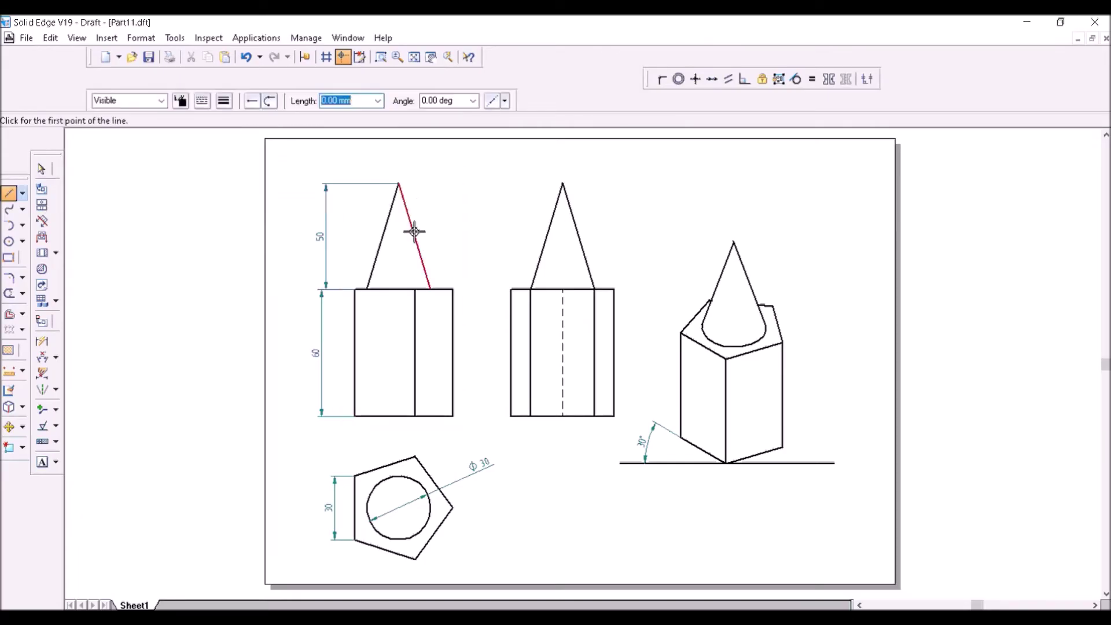
click(398, 185)
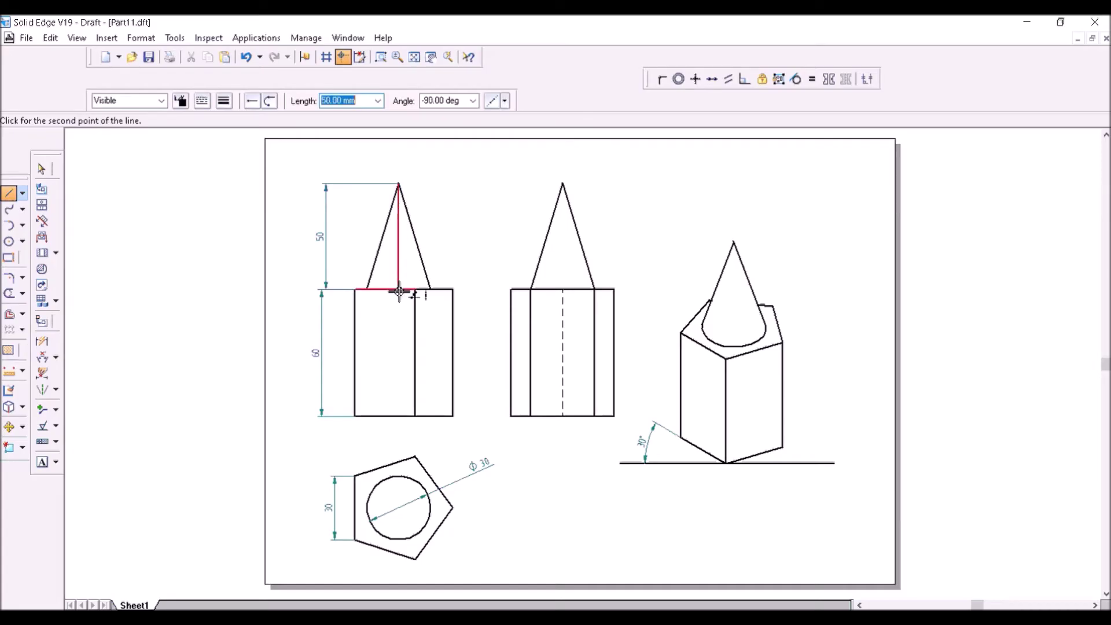
click(398, 416)
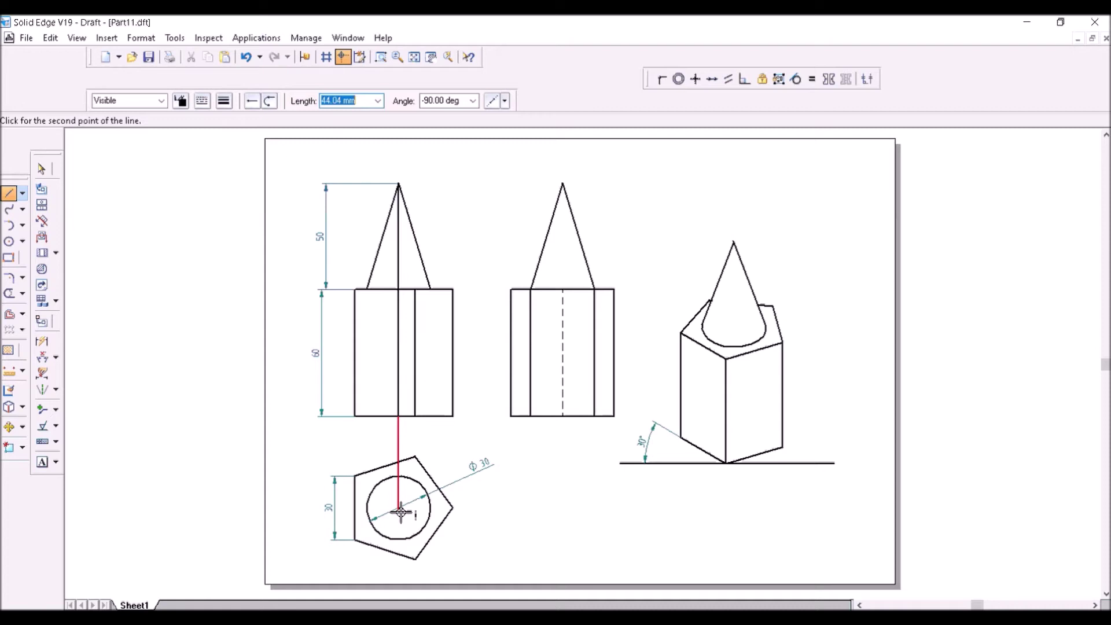
key(Escape)
key(Escape)
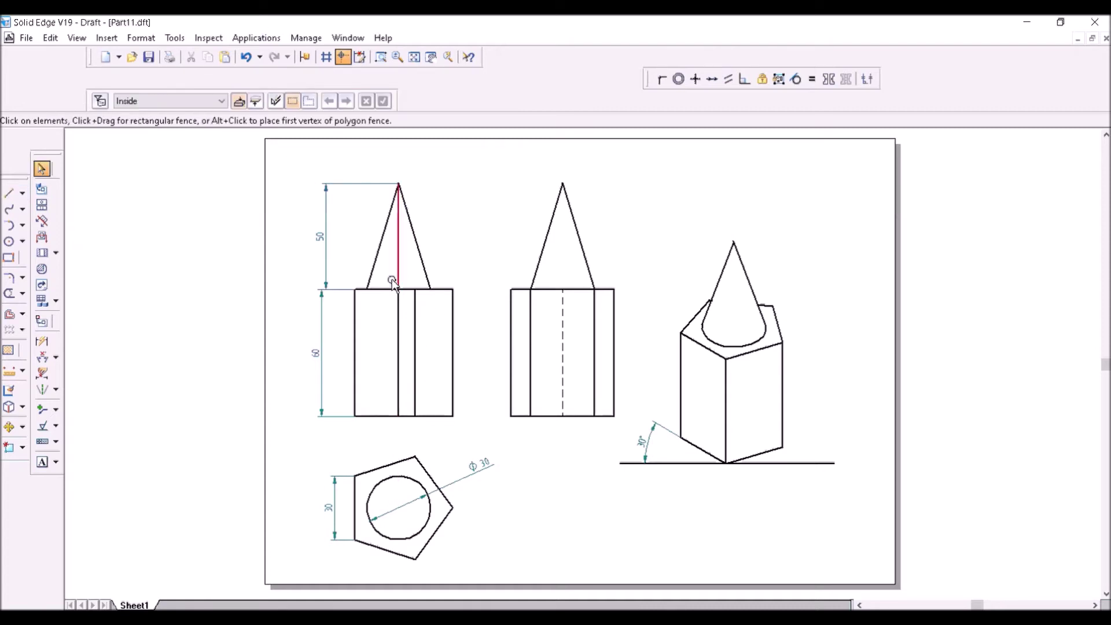
click(397, 282)
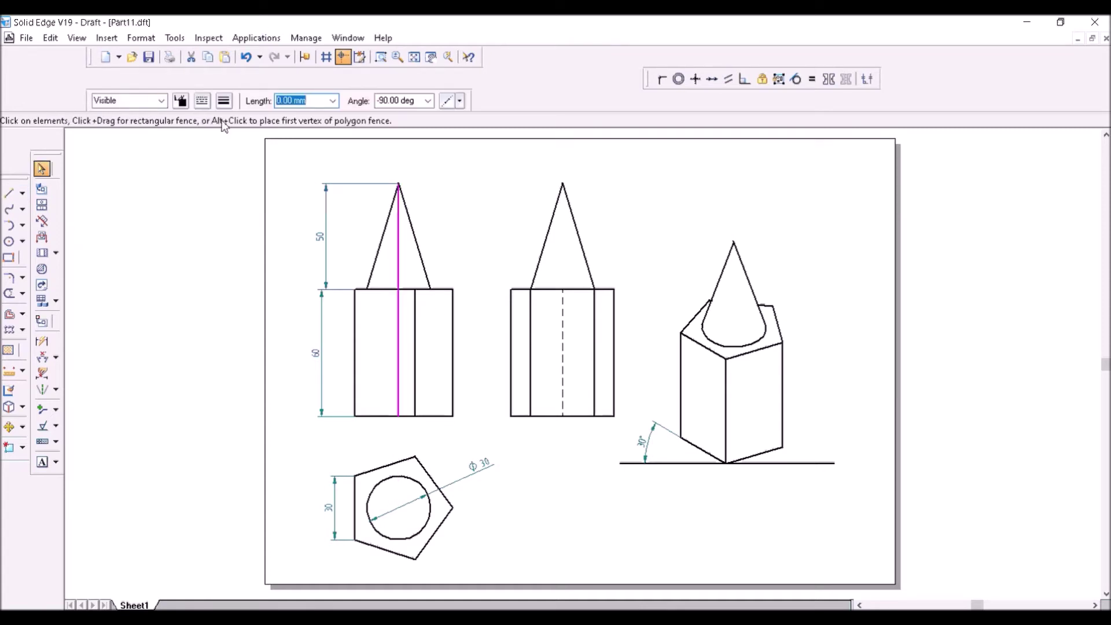
Step: Change the selected axis line in the front view to a thin dash-dot line
click(224, 102)
click(237, 127)
click(202, 101)
click(219, 144)
click(231, 153)
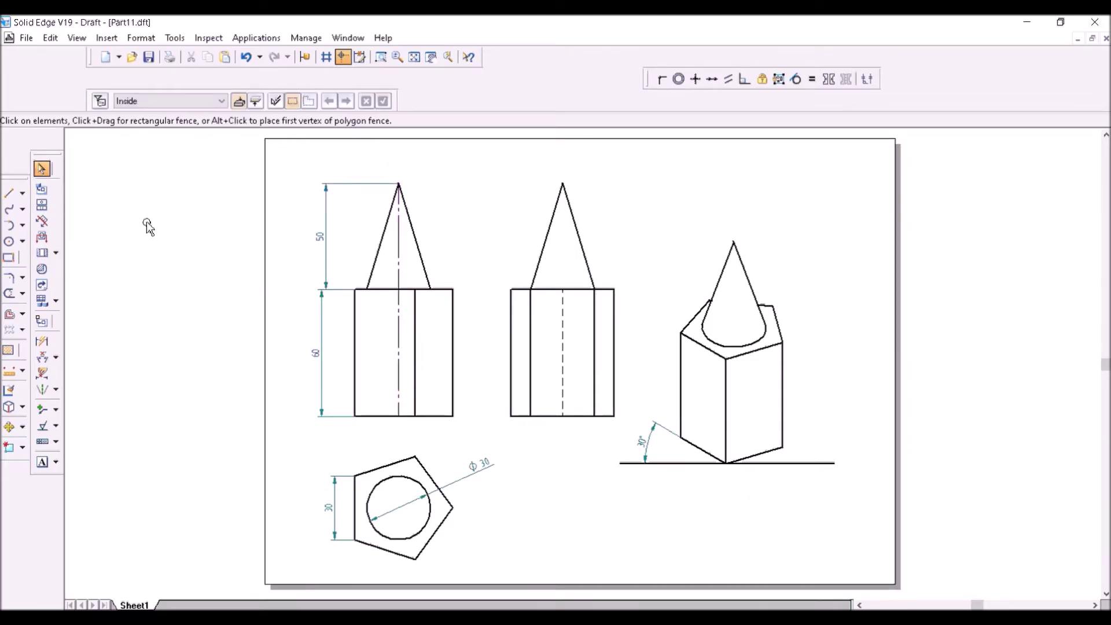
Step: Draw a vertical axis line in the side view from the middle of the cone's base to its apex
click(10, 194)
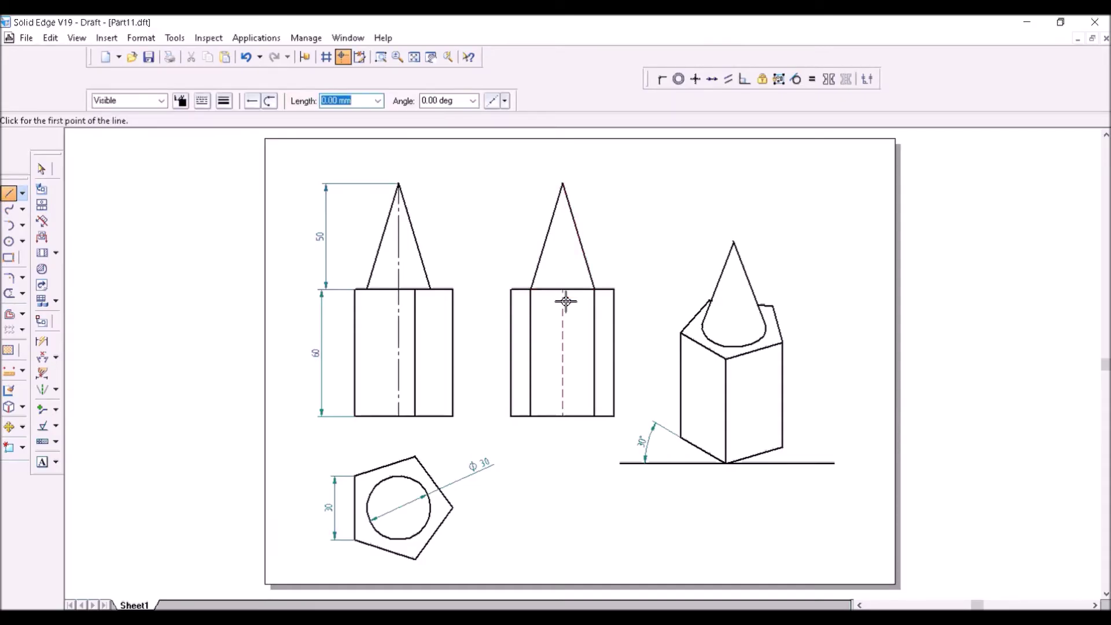
click(563, 289)
click(562, 184)
click(41, 168)
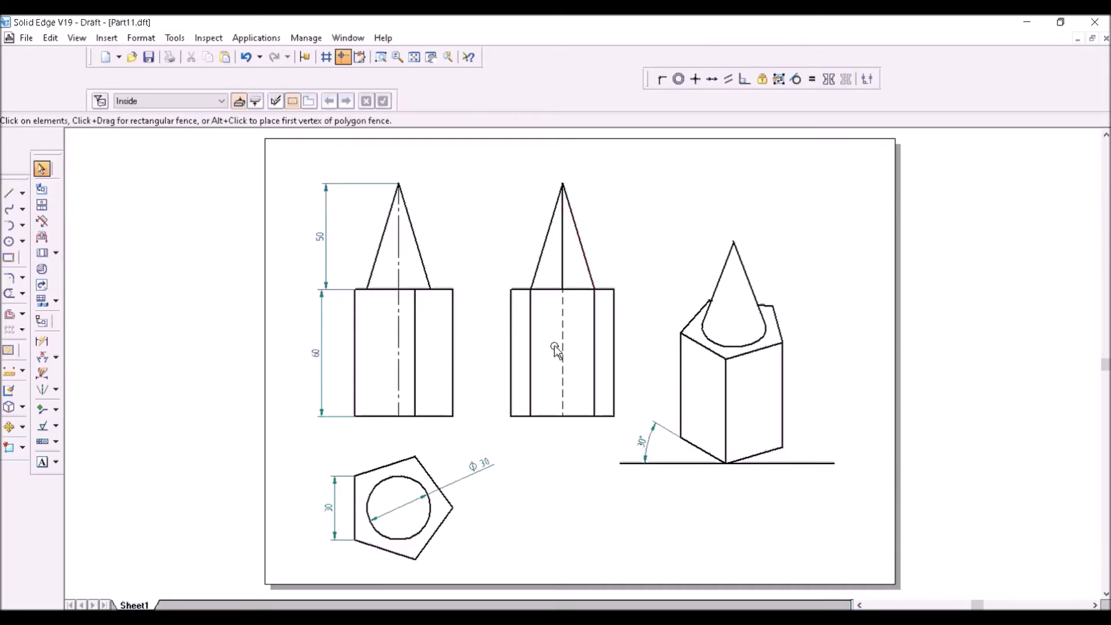
Step: Change the cone's axis line in the side view to a thin dash-dot line
click(562, 240)
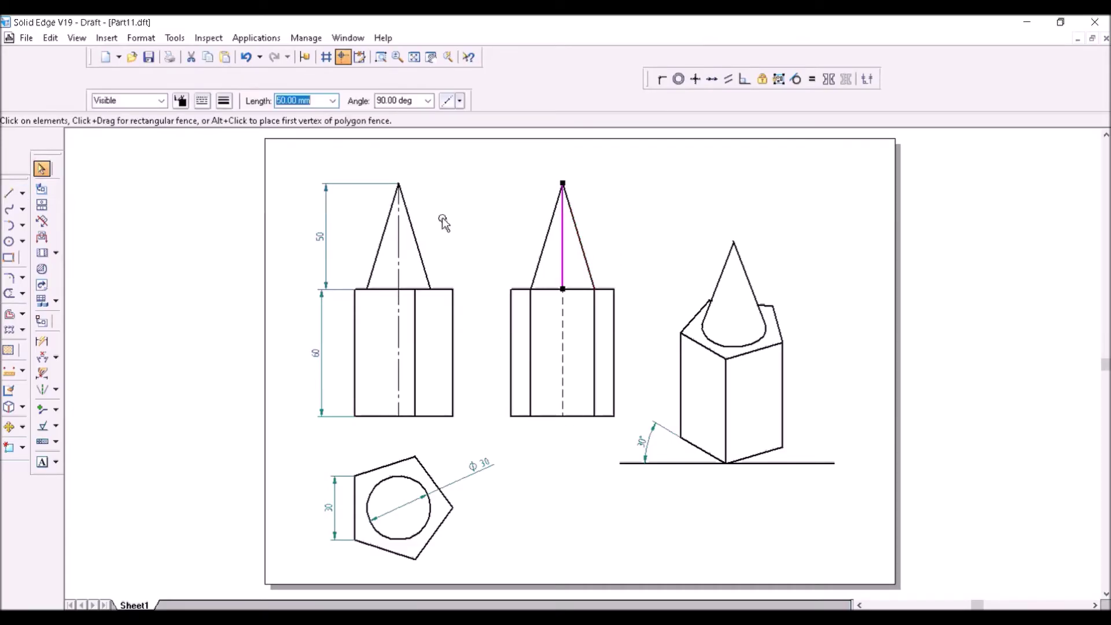
click(202, 100)
click(224, 100)
click(228, 118)
click(861, 251)
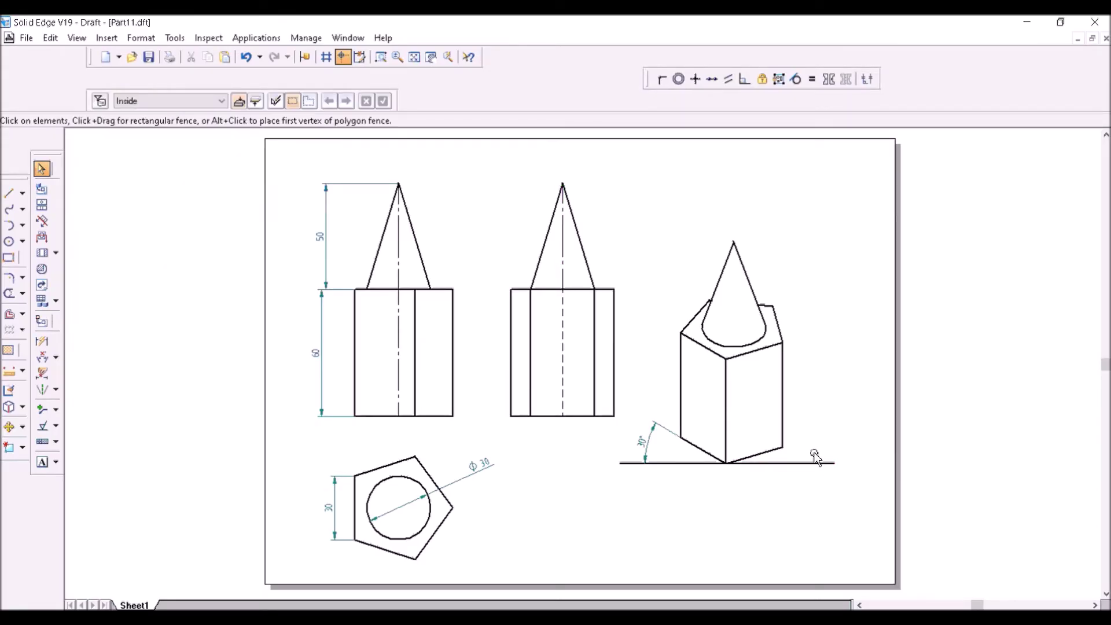
Step: Give both horizontal reference lines below the isometric view a thin line width, keeping them continuous
click(815, 461)
ctrl+click(647, 462)
click(210, 102)
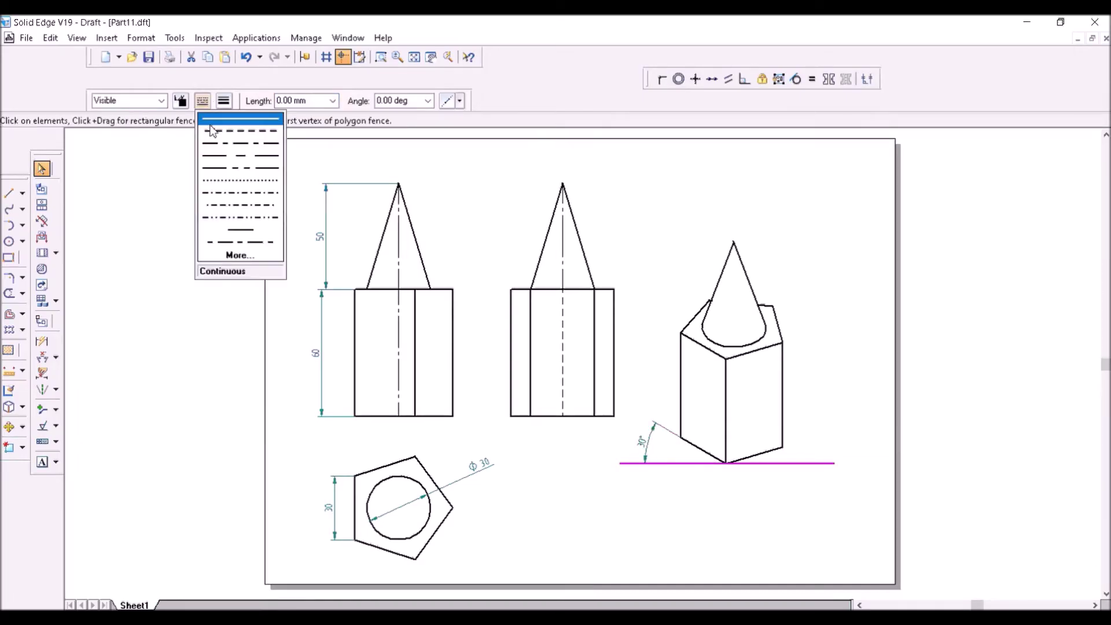
click(223, 101)
click(234, 116)
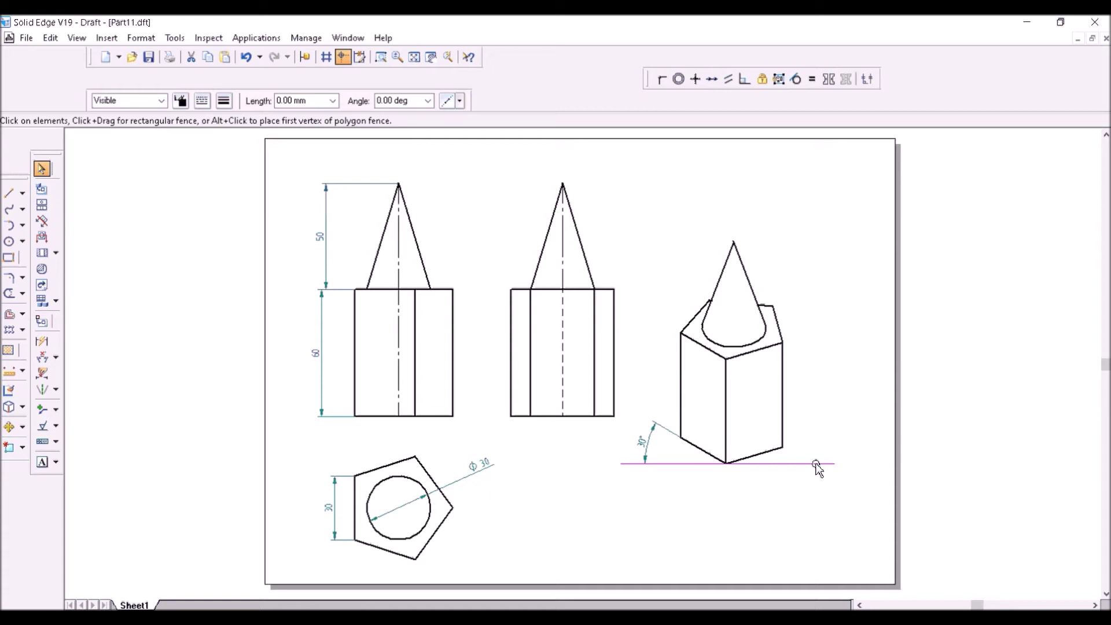
click(874, 447)
Step: Draw a line over the prism's right vertical edge in the isometric view and dimension its length
key(l)
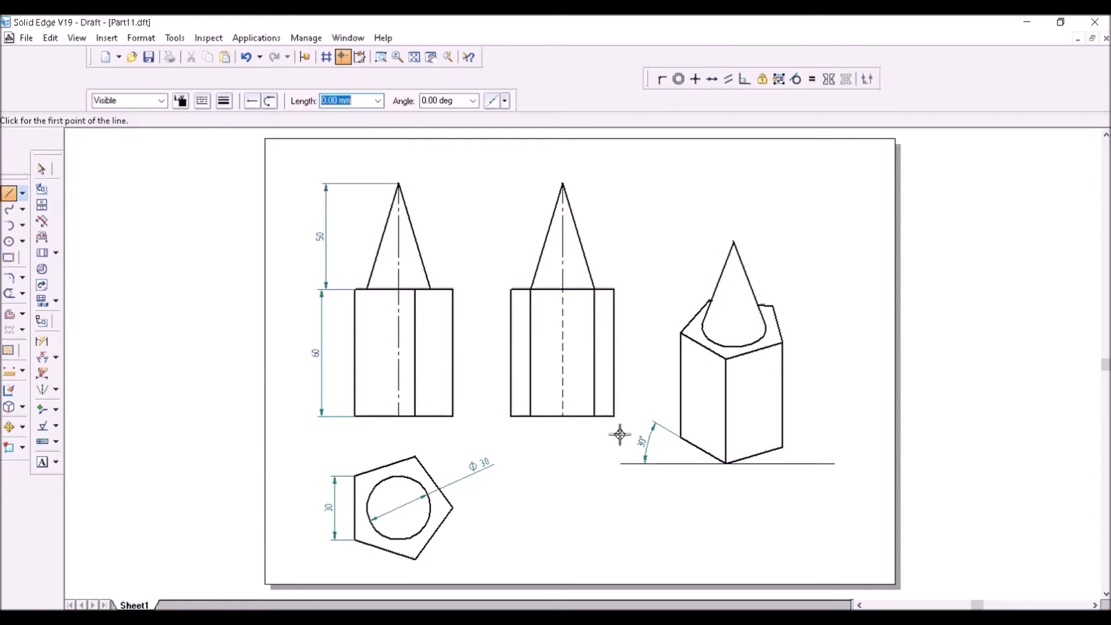
click(783, 343)
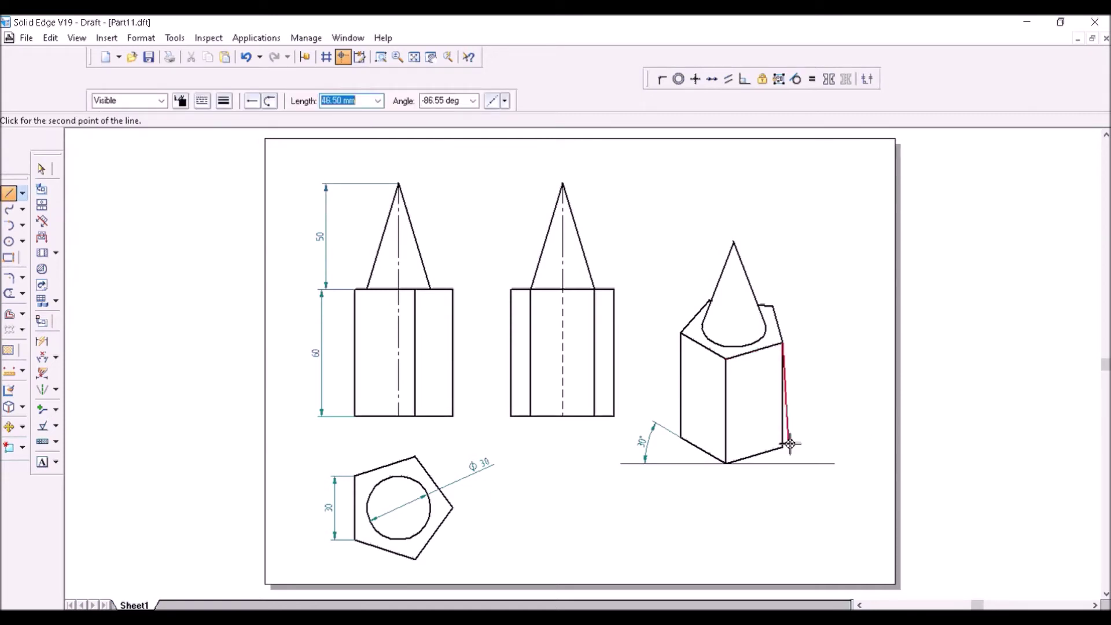
click(783, 447)
right_click(833, 418)
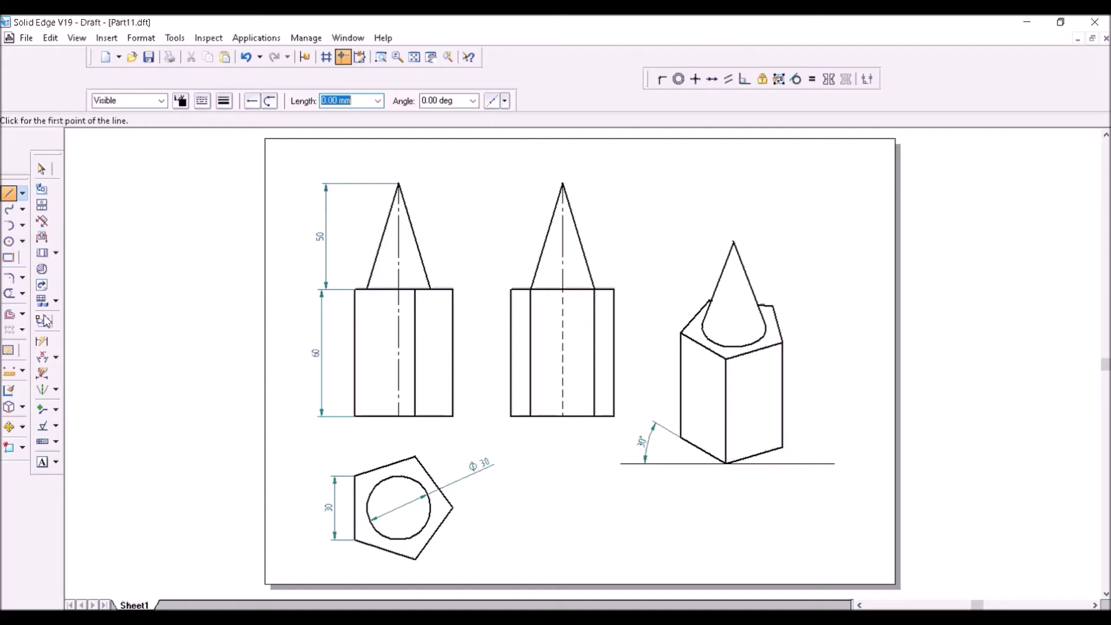
click(42, 341)
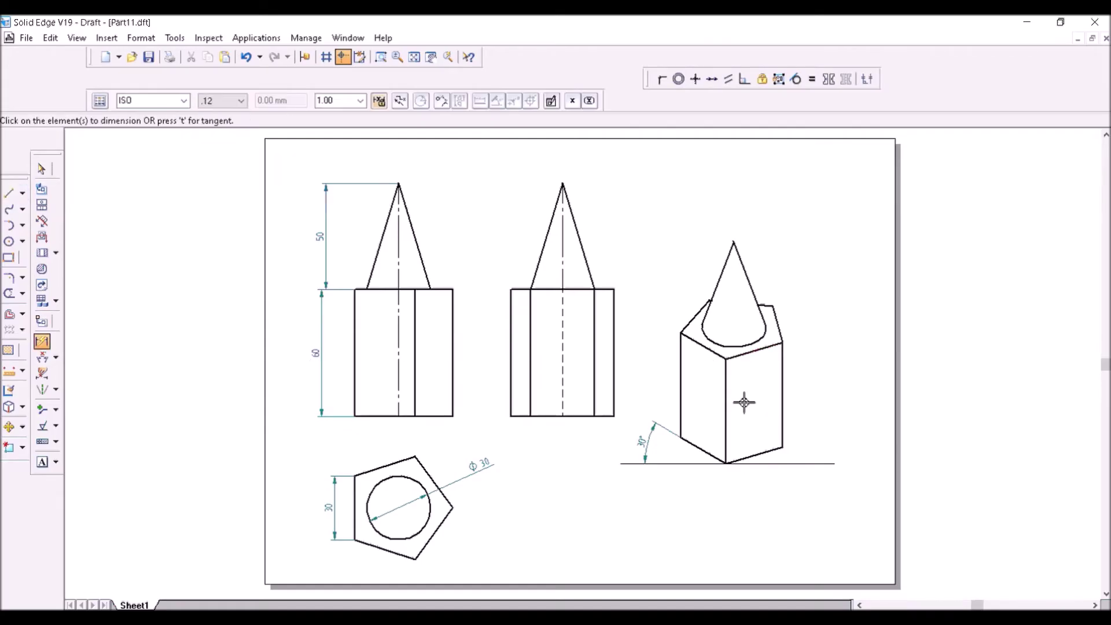
click(784, 389)
click(816, 385)
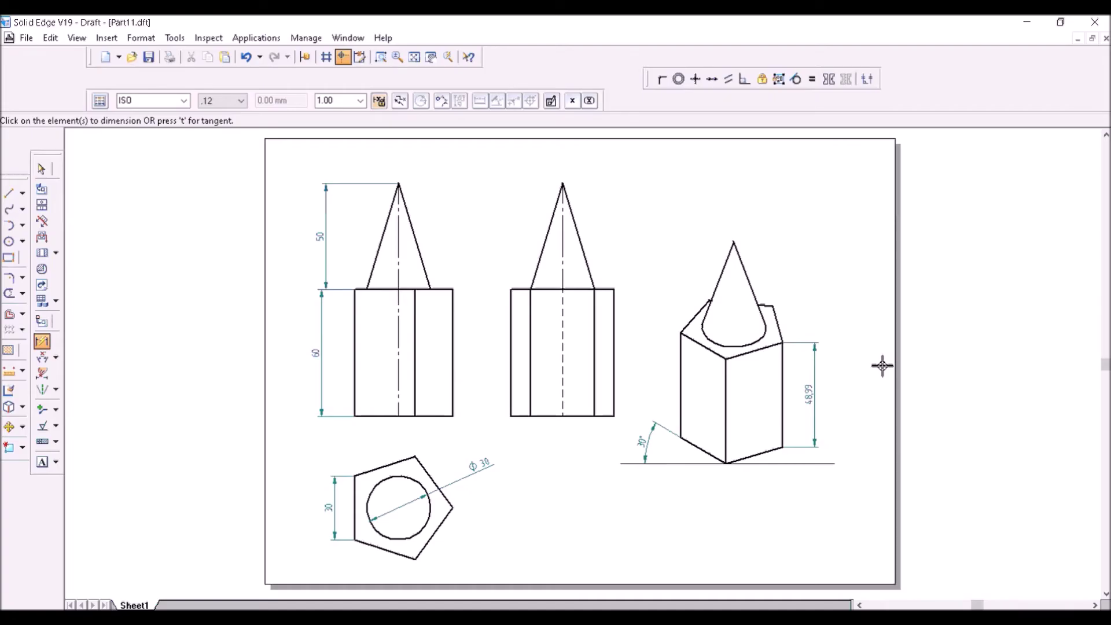
Step: Dimension the prism's left and right vertical model edges in the isometric view, placing the right one outside the existing dimension
click(681, 377)
click(667, 375)
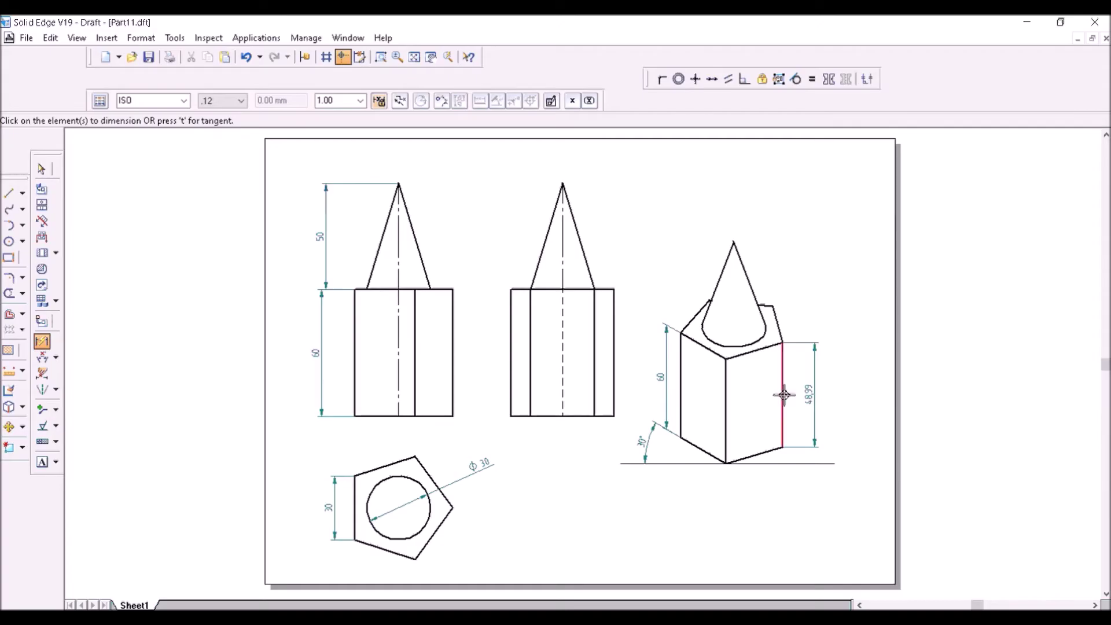
mouse_move(784, 395)
click(837, 409)
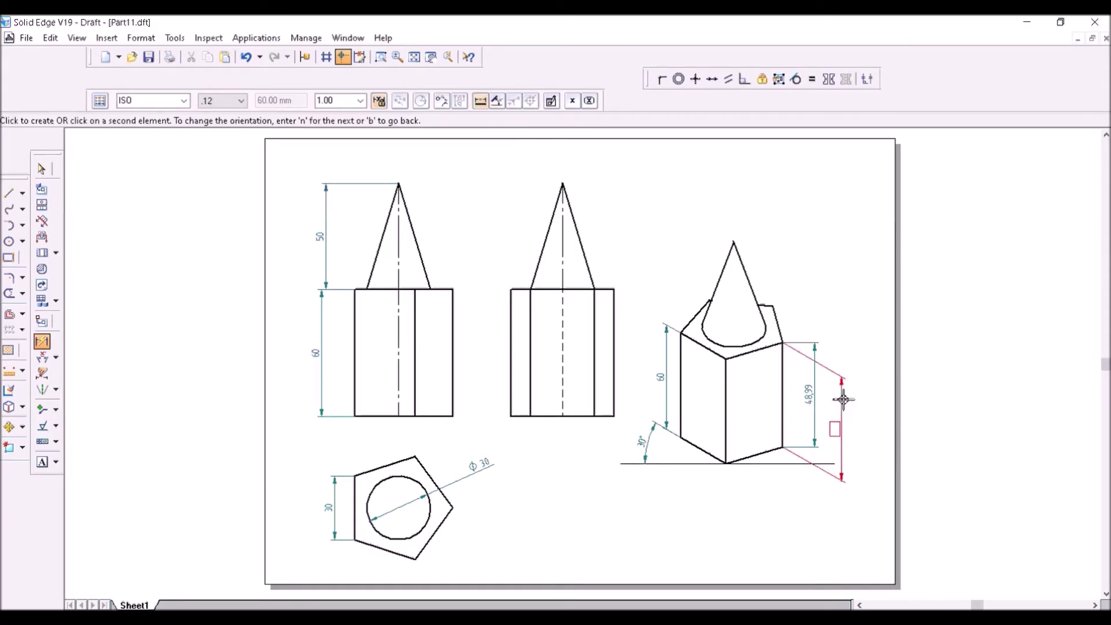
click(843, 399)
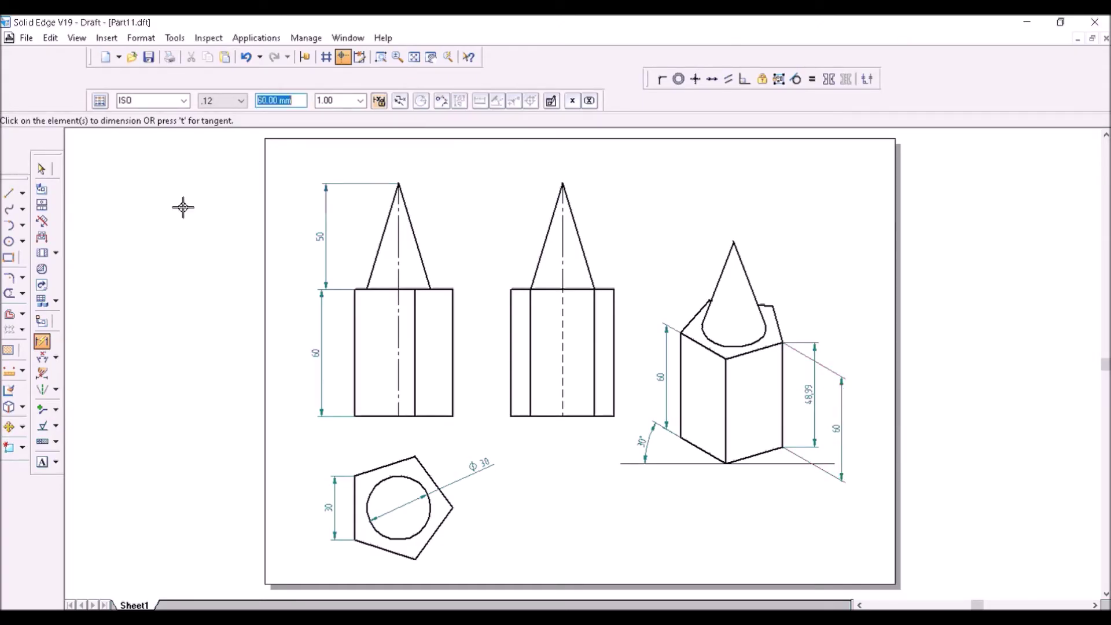
Step: Set the isometric view to shaded display and update the drawing views
click(41, 169)
click(752, 405)
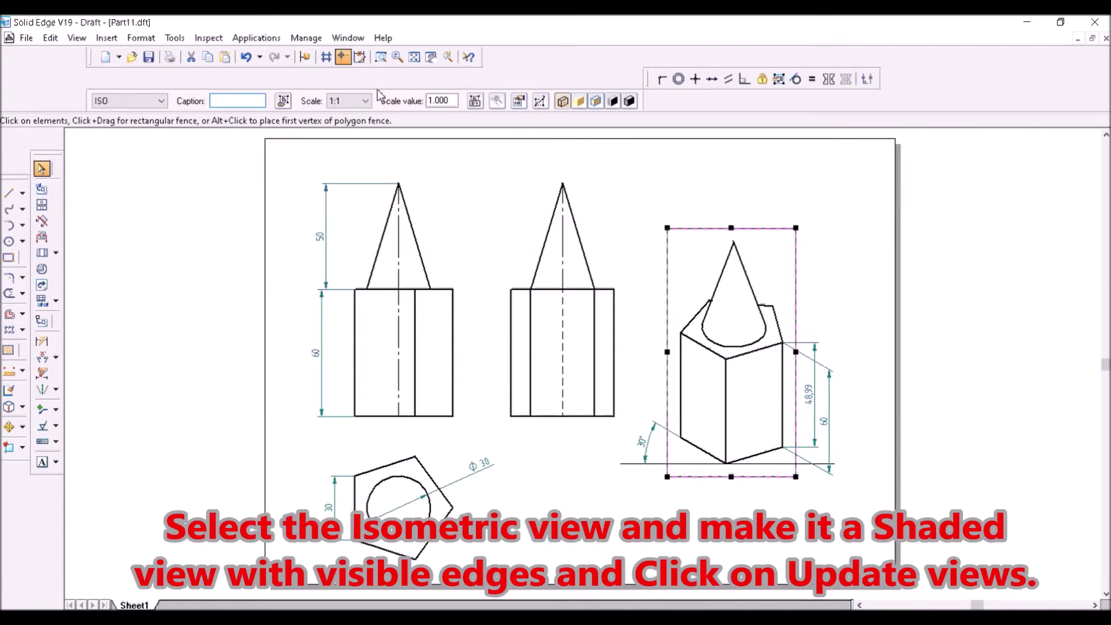
click(611, 103)
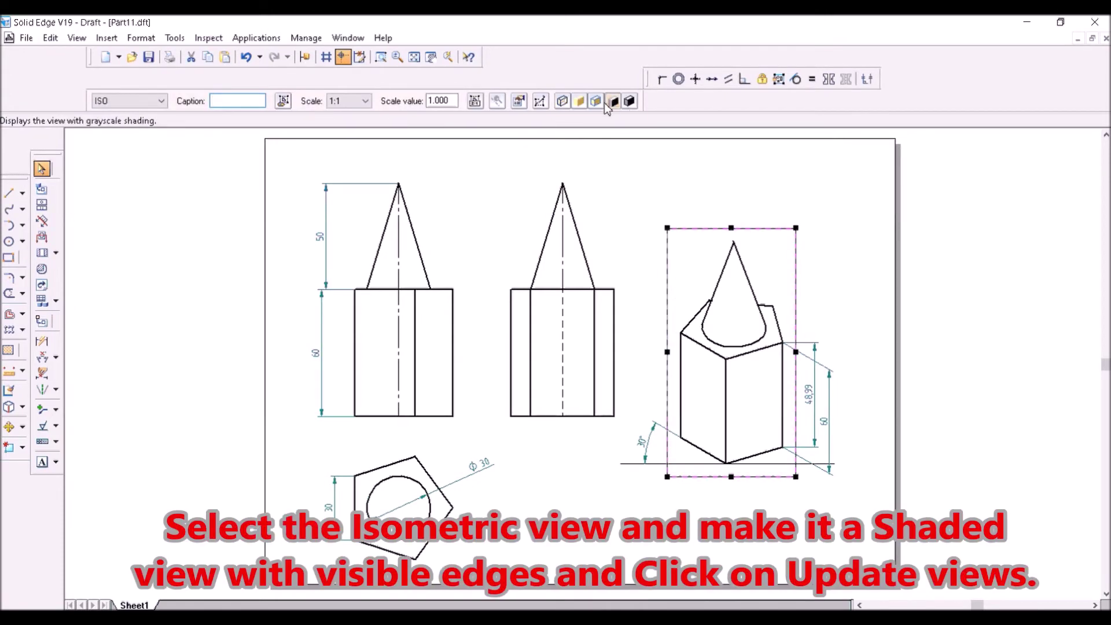
click(630, 103)
click(581, 102)
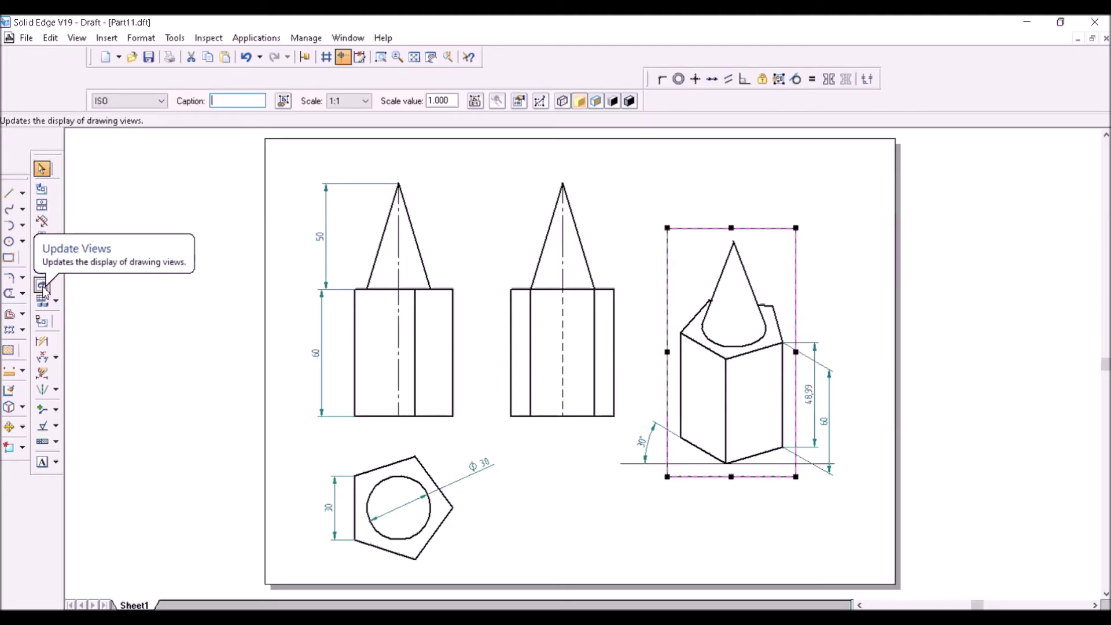
click(43, 288)
Step: Display the isometric view as shaded with visible edges and save the drawing as Problem01.dft
click(752, 393)
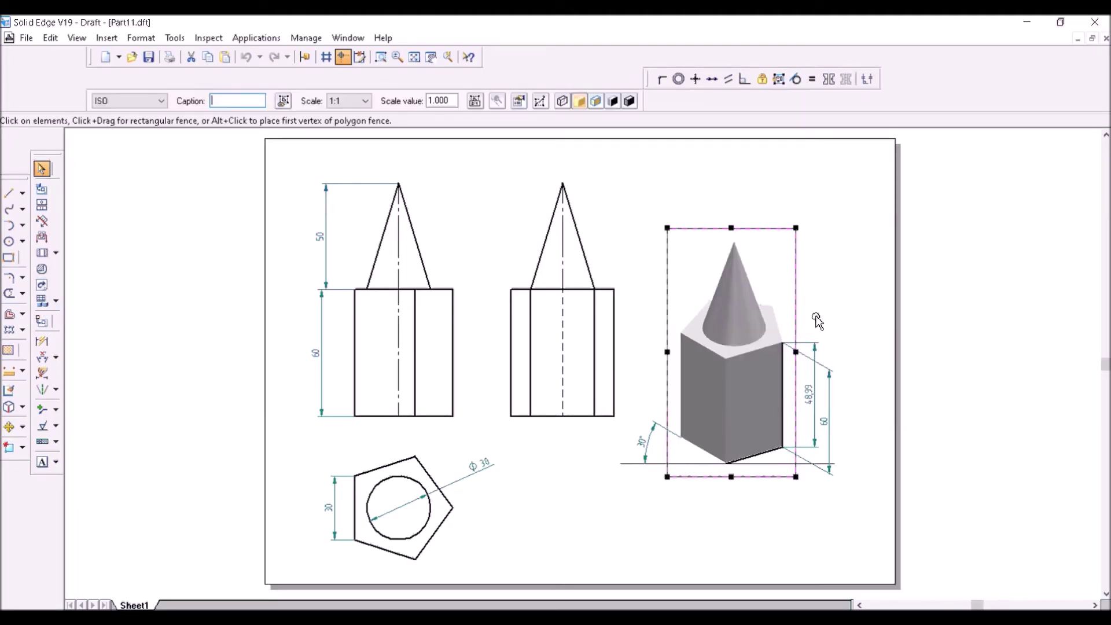
click(595, 102)
click(875, 297)
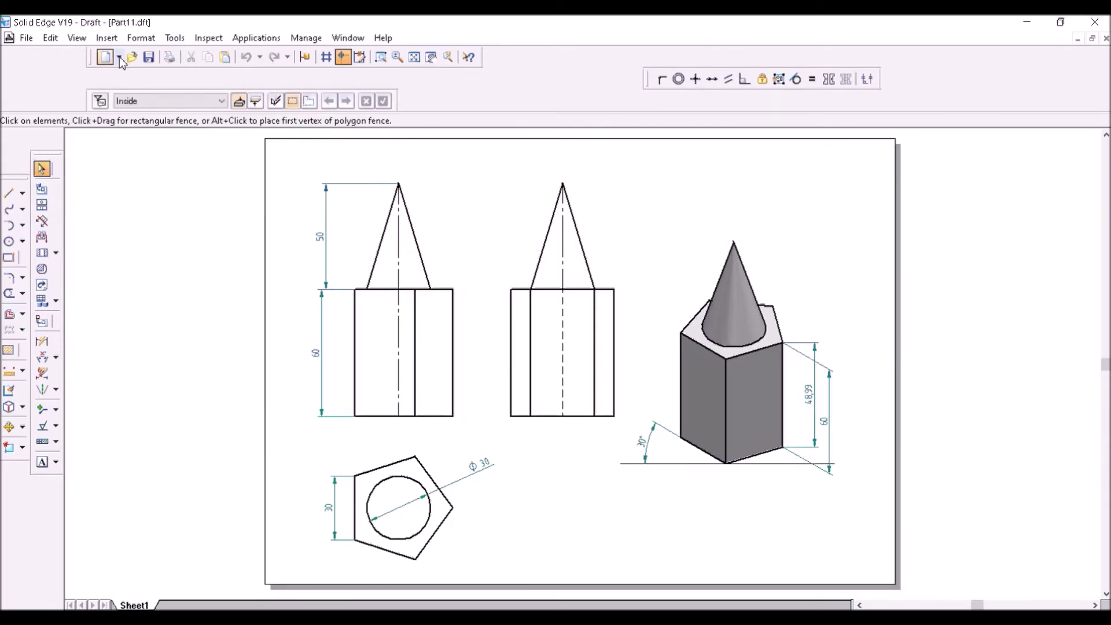
click(148, 57)
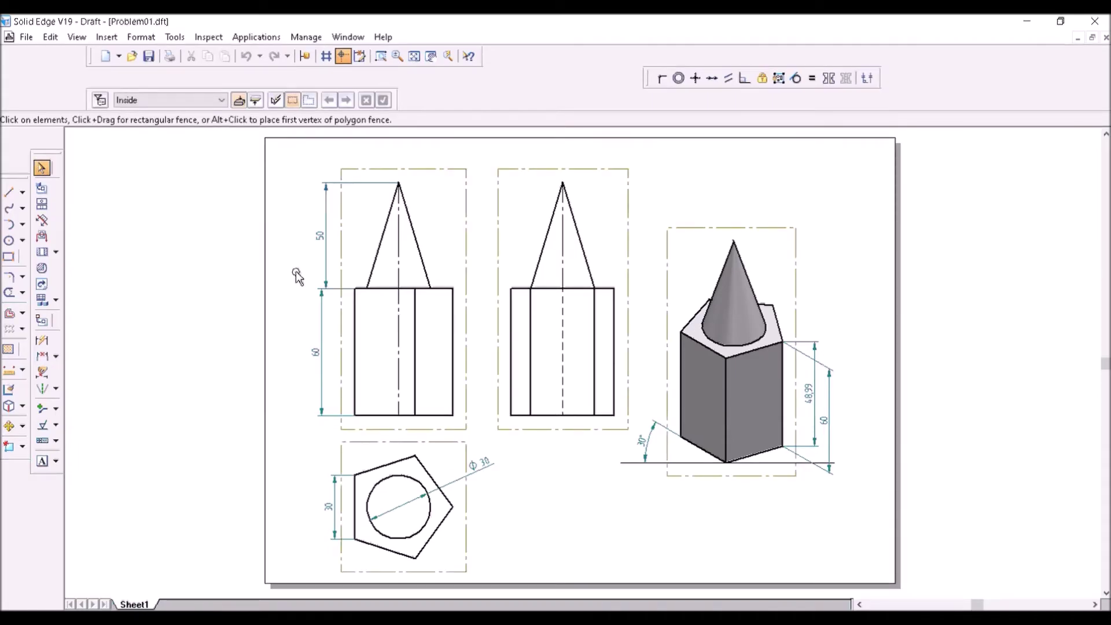
Step: Add a text box reading "NAME: _____" in the empty area below the isometric view
click(42, 461)
drag(544, 501, 808, 532)
text(NAME: _____)
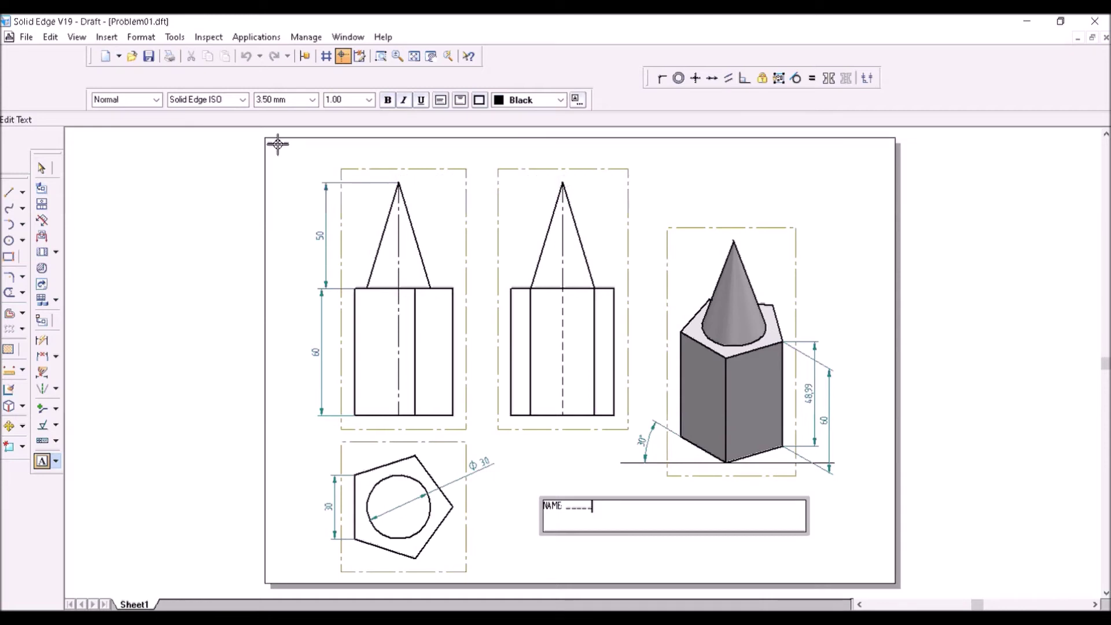
Step: Add the text "Problem no 01" in the upper left corner of the drawing sheet
click(277, 144)
text(Problem 1)
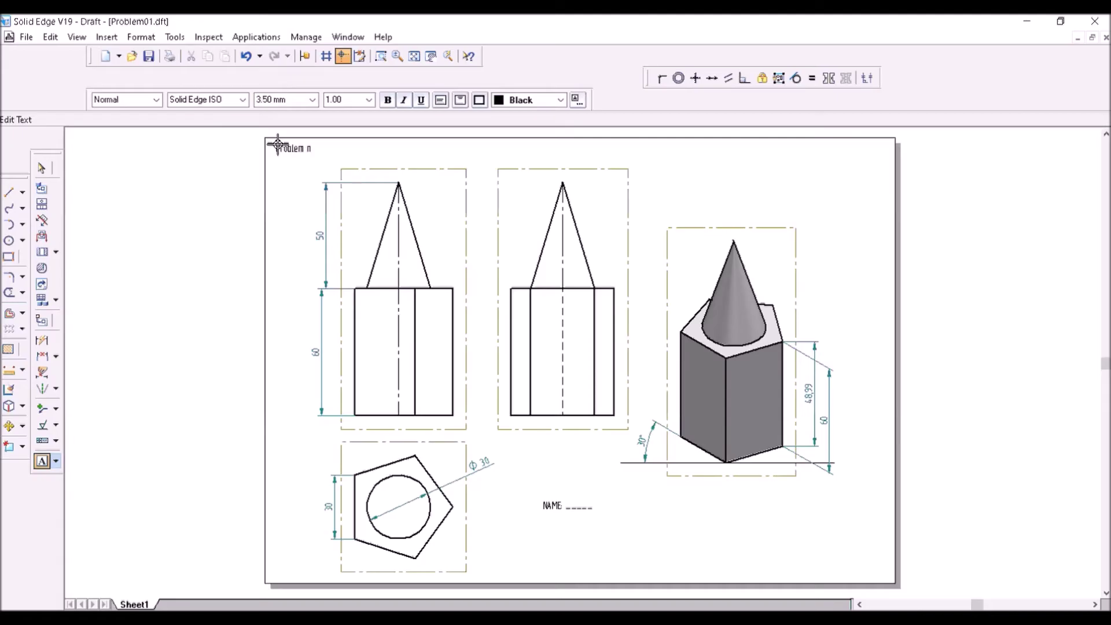
text(o:)
key(BackSpace)
key(BackSpace)
text(01)
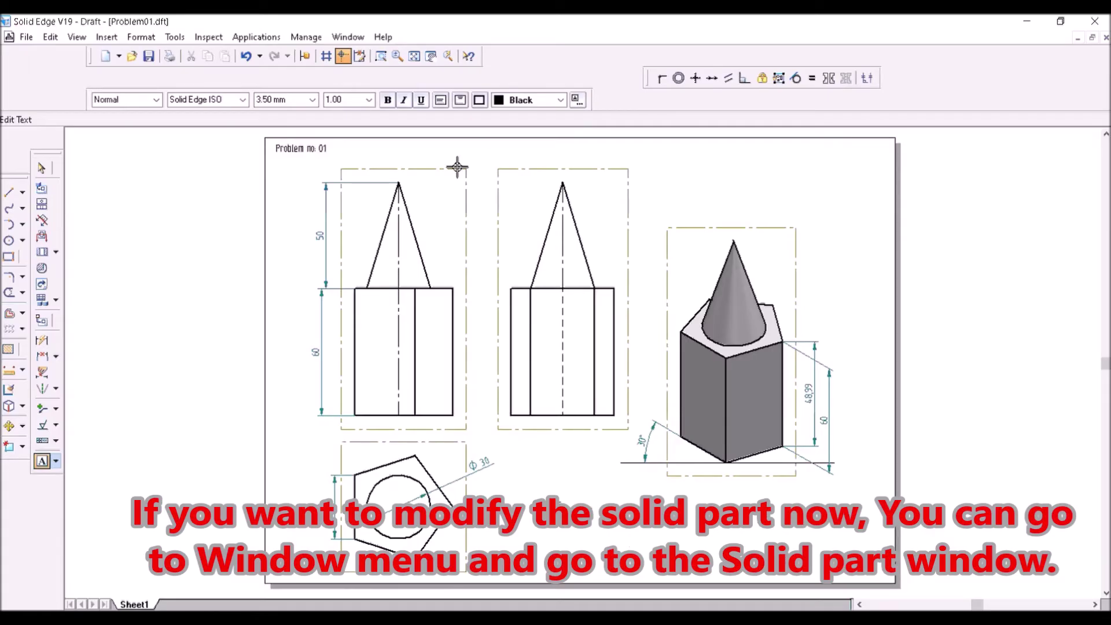
Step: Switch to the Problem01.par part window and select Sketch 2, the cone's profile
click(348, 37)
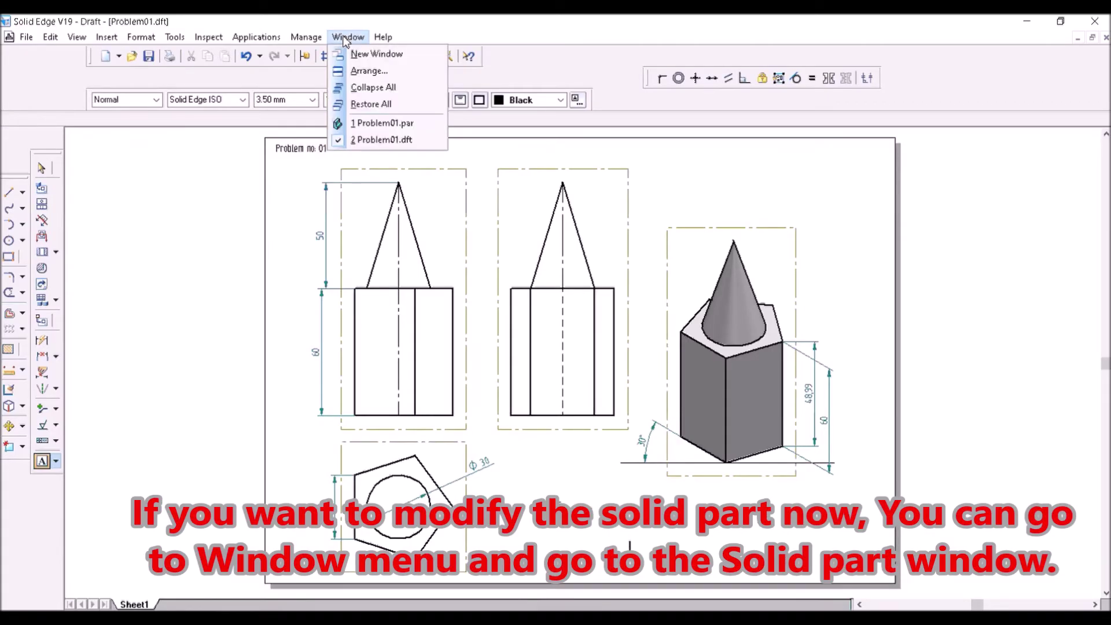
click(363, 124)
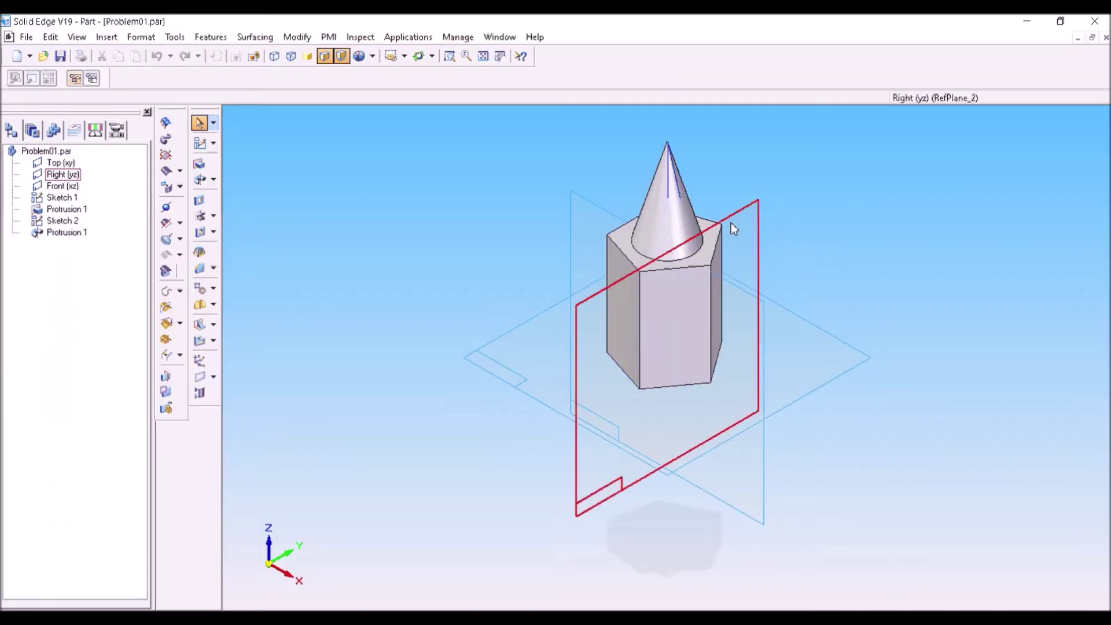
click(66, 222)
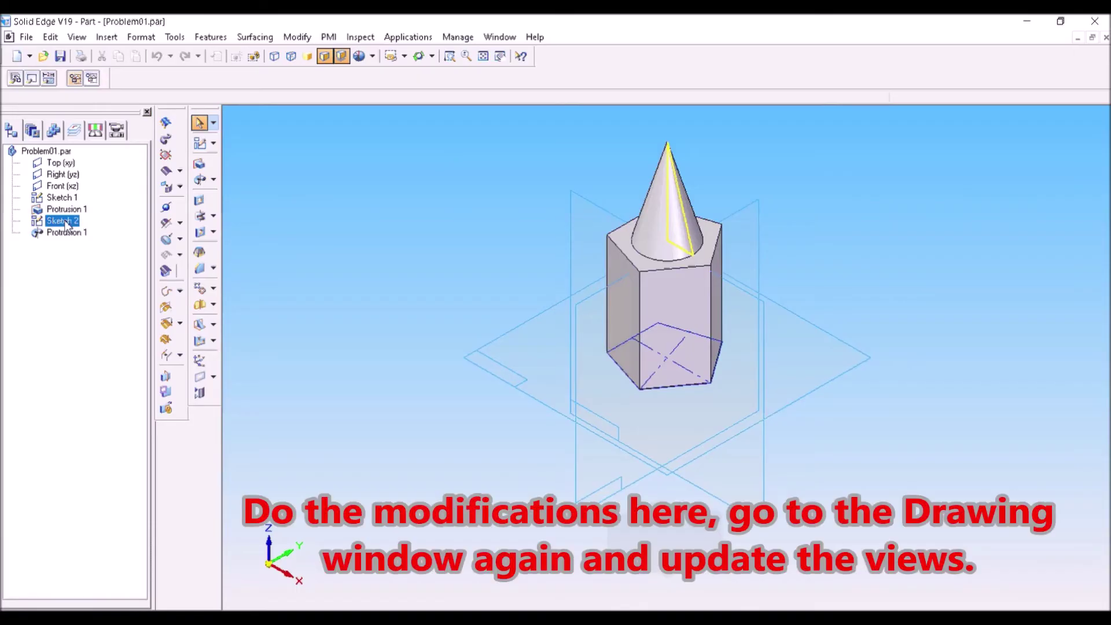
click(67, 224)
Step: Switch back to the Problem01.dft drawing window
click(457, 37)
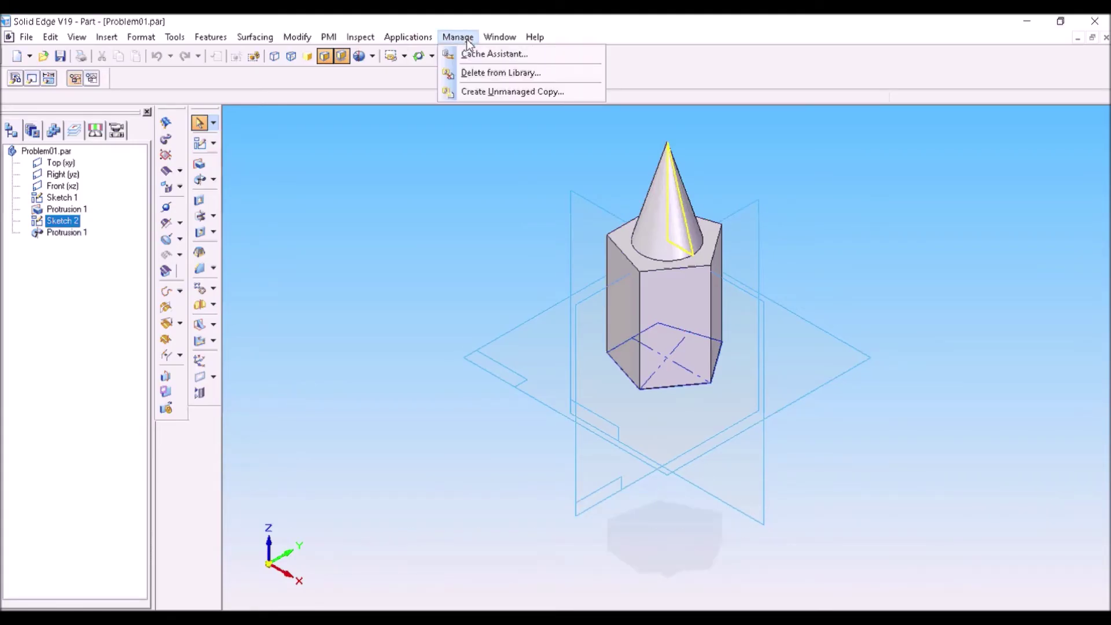
mouse_move(500, 37)
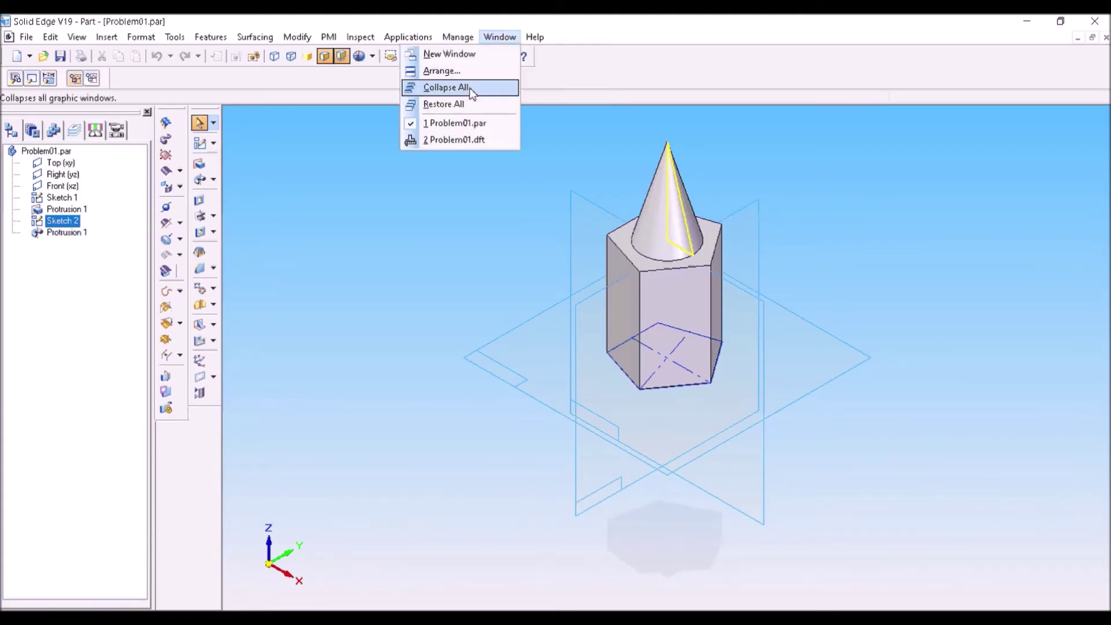
click(444, 140)
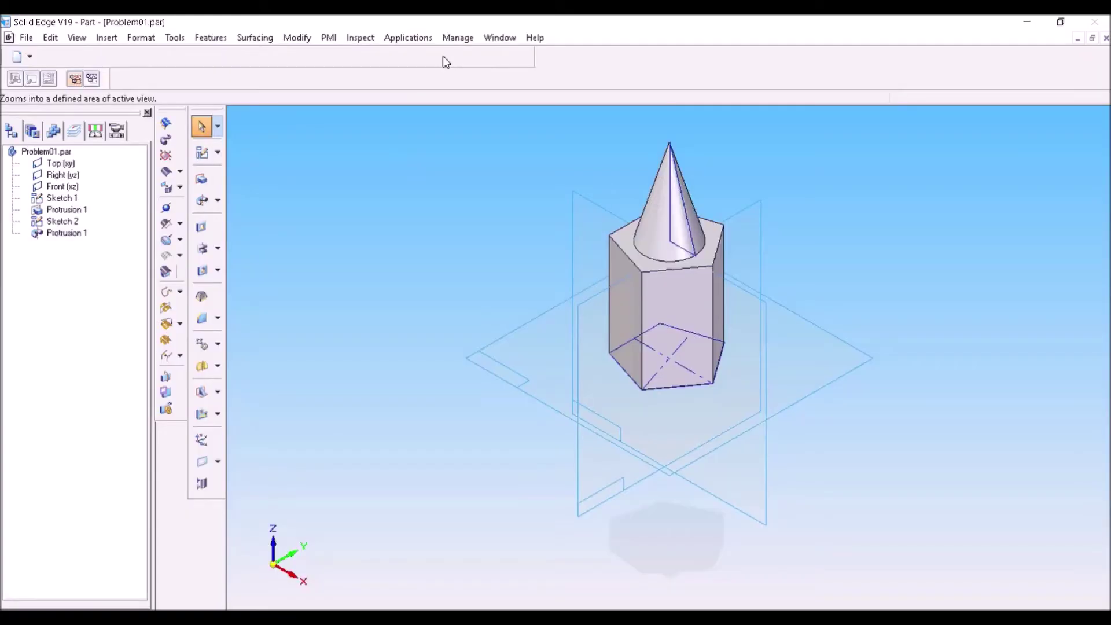
Step: Enlarge the view around the part and save it as a JPEG image named Problem01_solid model.jpg
drag(547, 134, 818, 431)
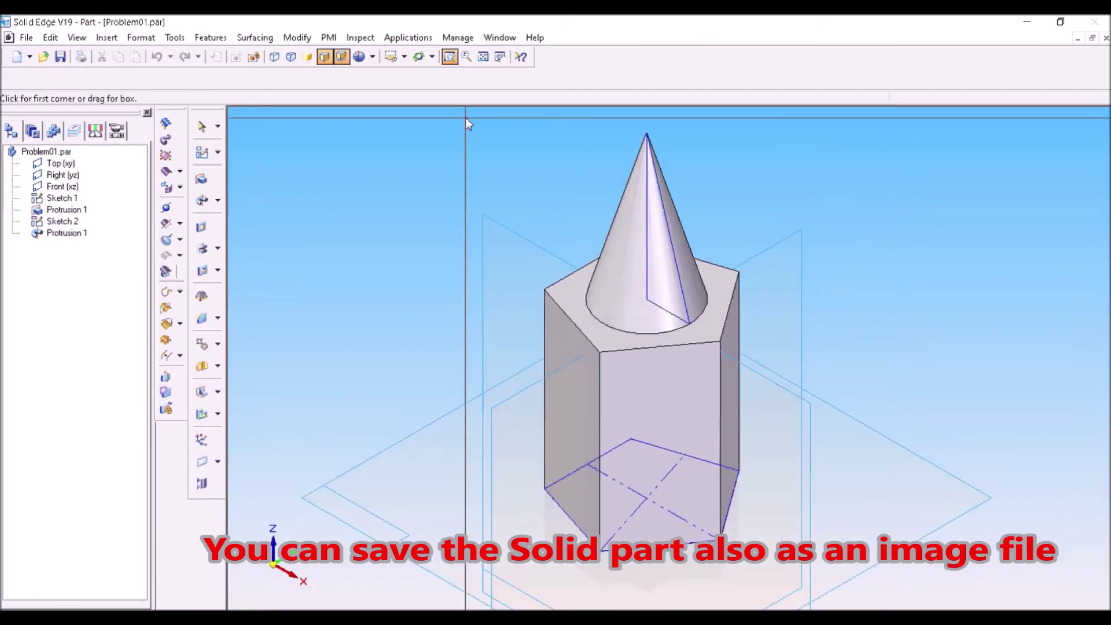
drag(466, 117, 839, 572)
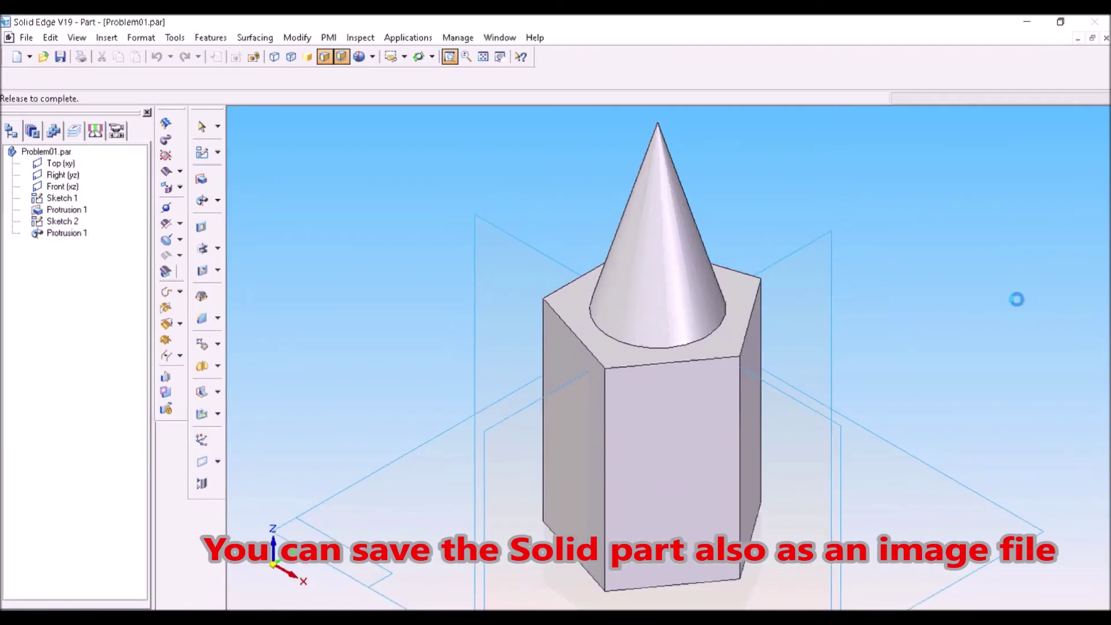
key(Escape)
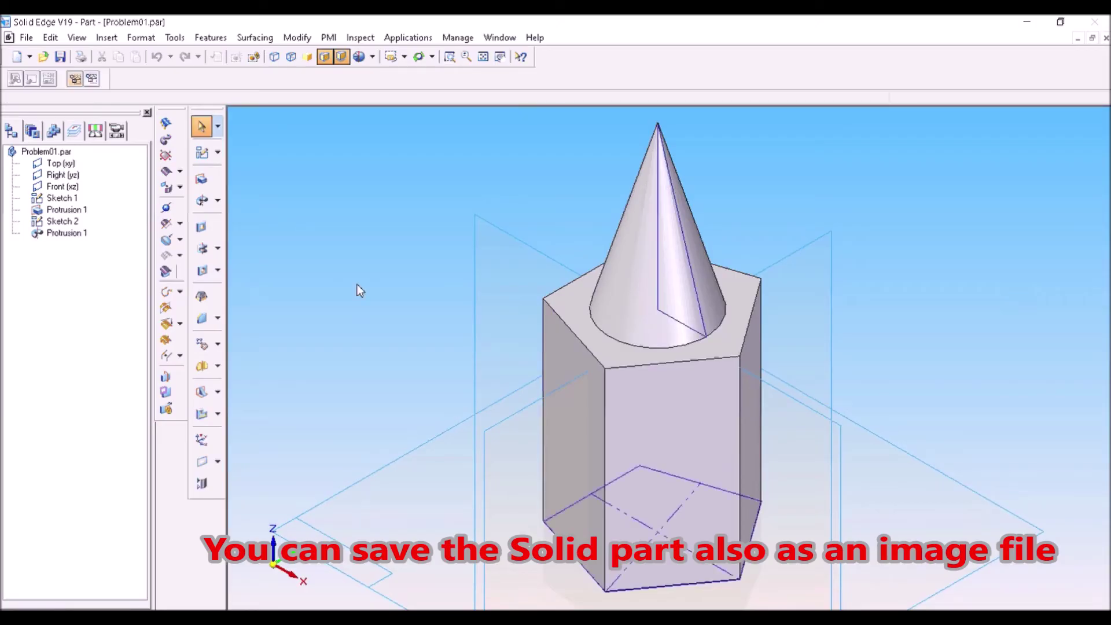
click(26, 38)
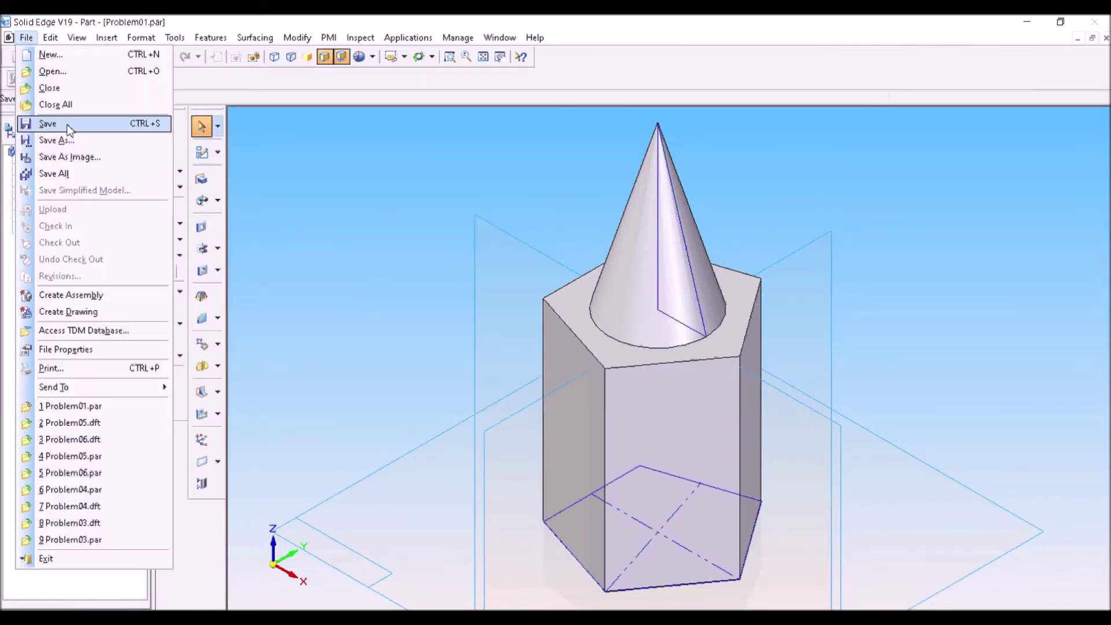
click(75, 158)
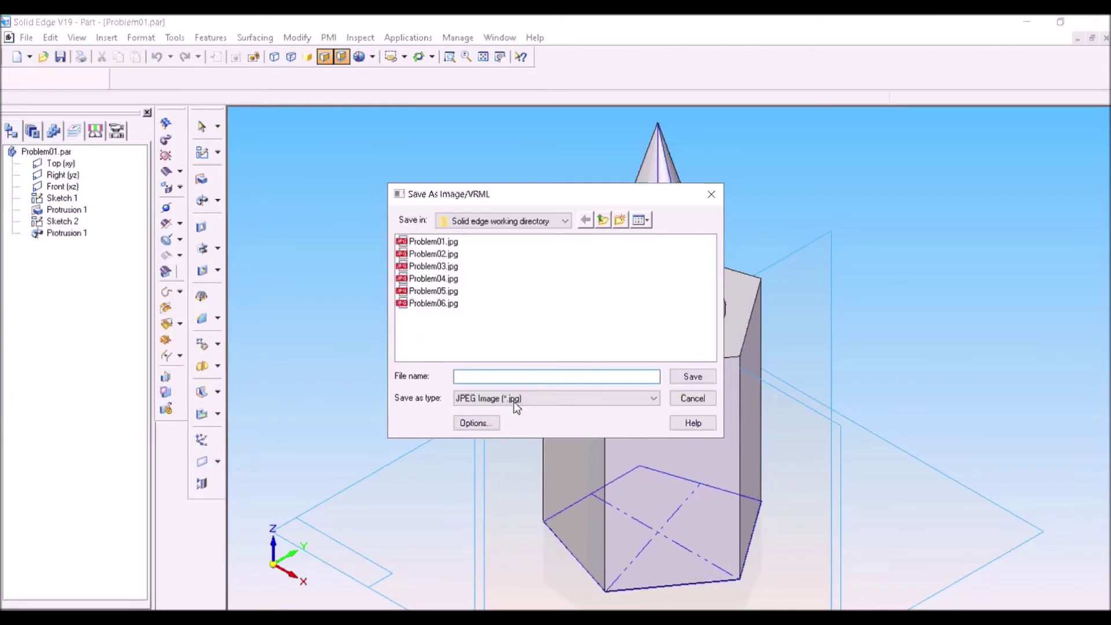
click(439, 242)
click(493, 377)
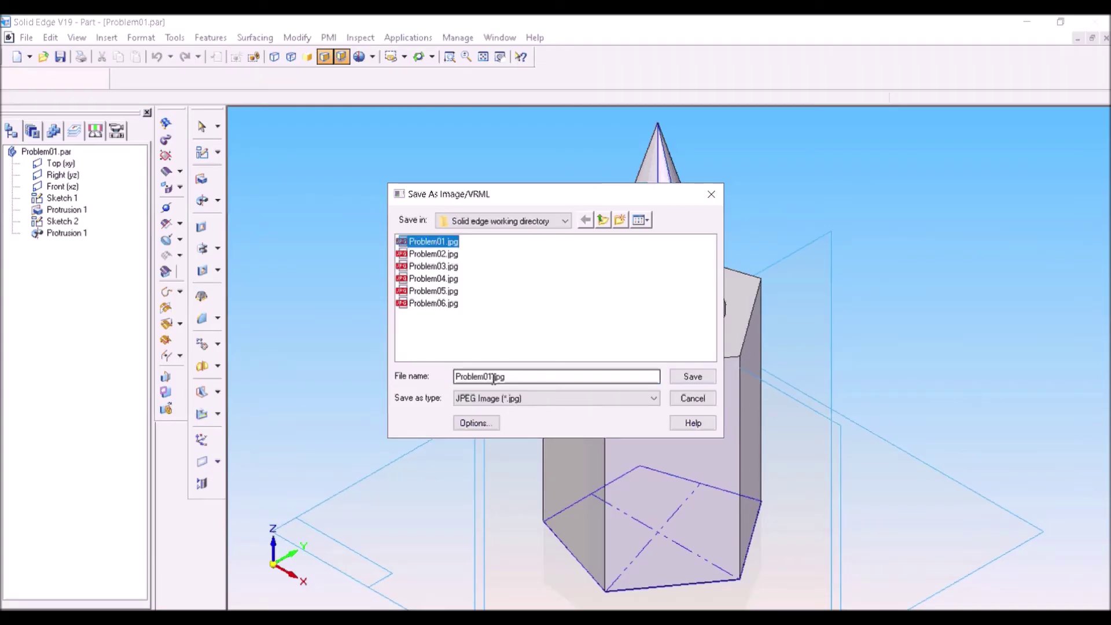
text(_solid)
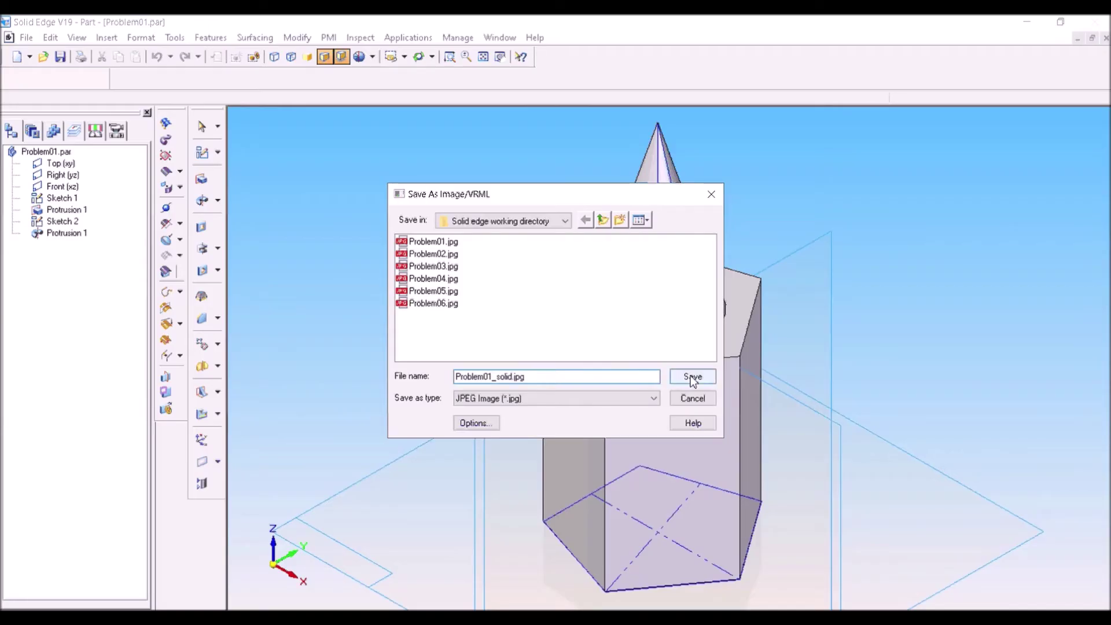
text( model)
click(693, 377)
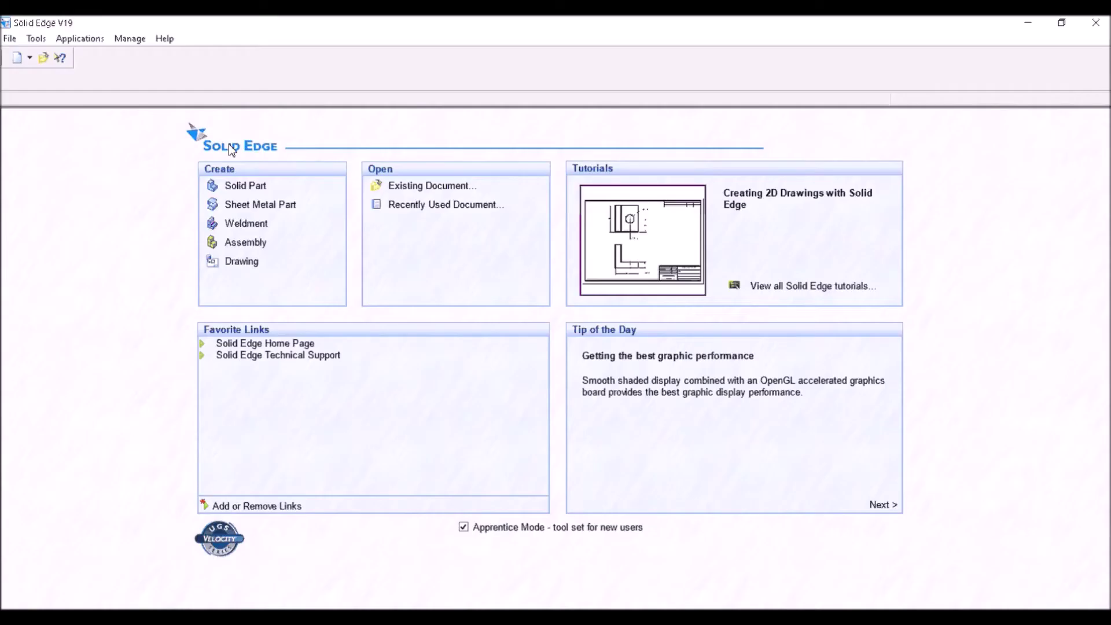
Step: Create a new solid part and start a sketch on the Top (xy) plane
click(245, 185)
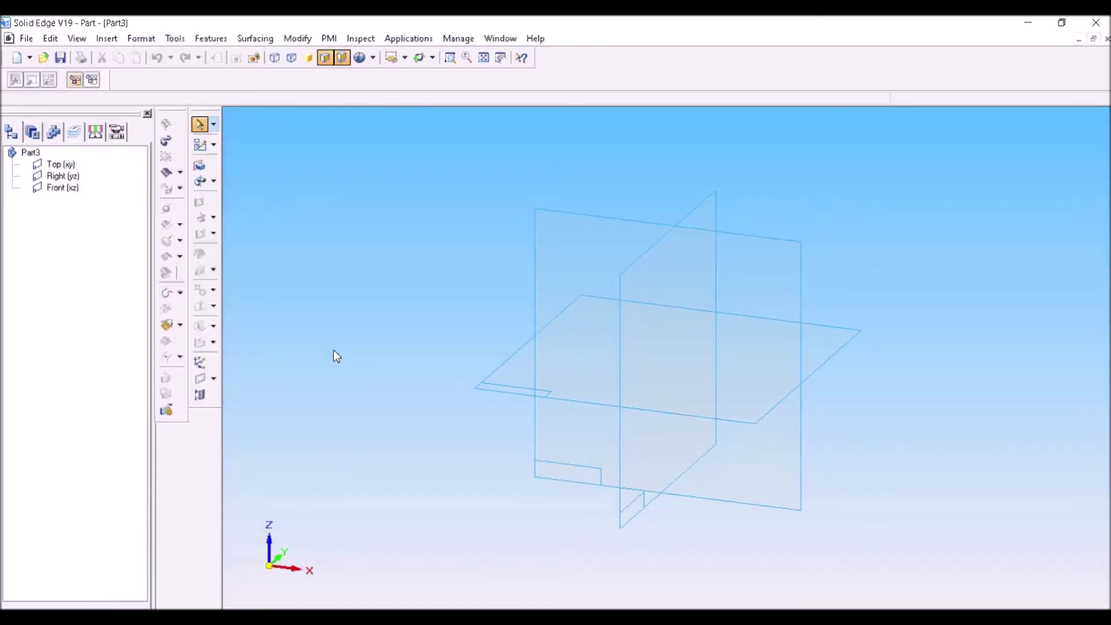
click(199, 145)
click(835, 341)
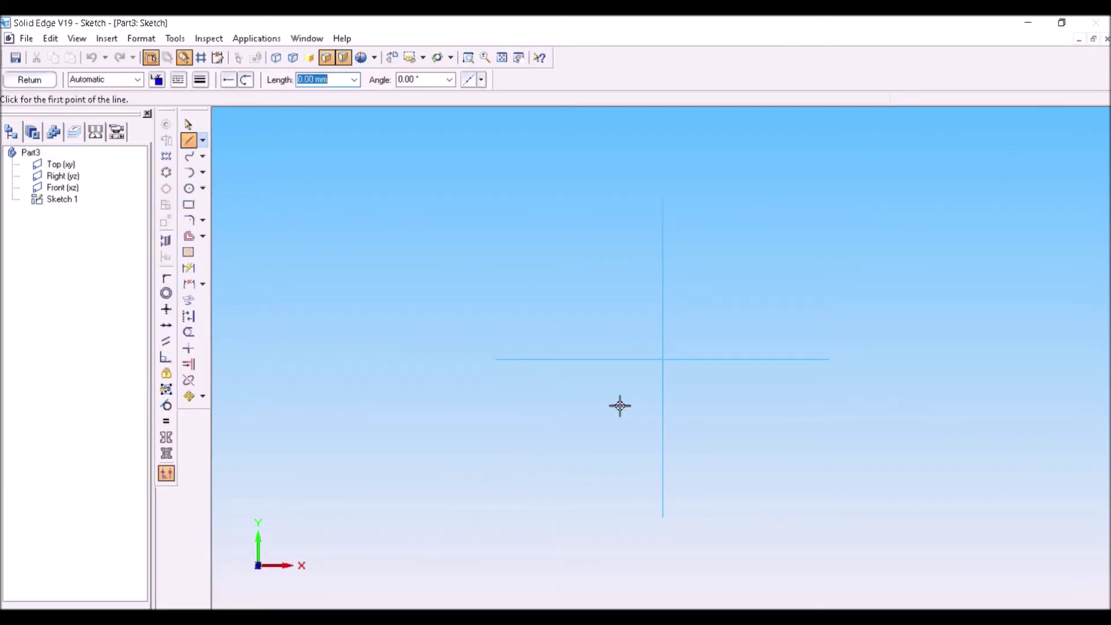
Step: Draw the hexagon's lower side as a line 25 mm long at 0°, starting just below the horizontal reference line
click(616, 387)
text(25)
key(Return)
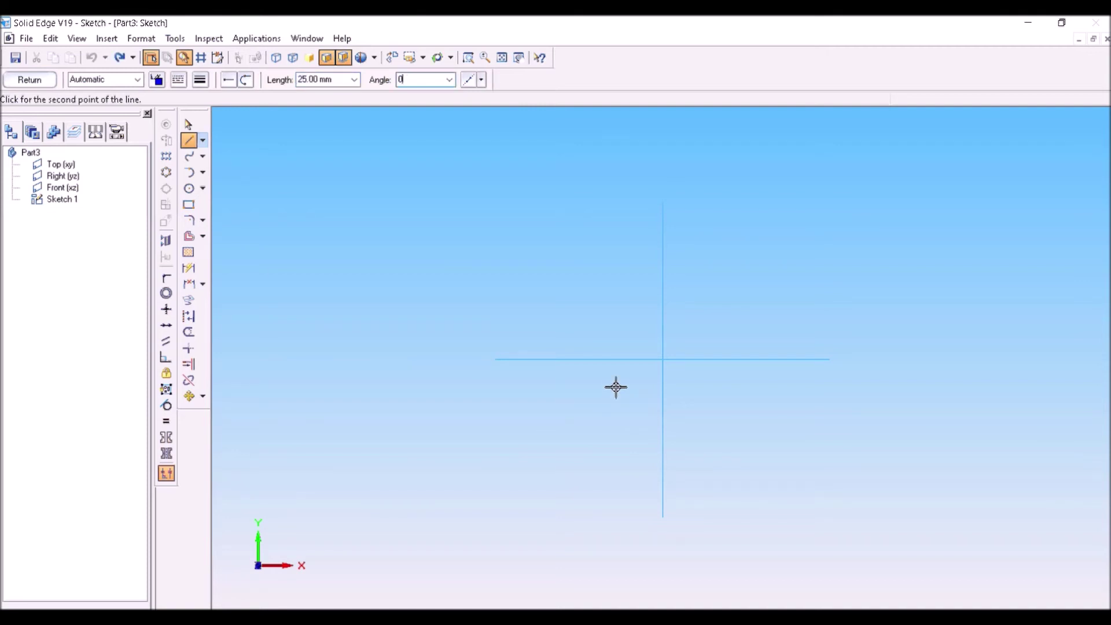
key(Tab)
text(0)
key(Return)
Step: Continue the hexagon with two more 25 mm sides, one sloping outward and upward and one at 120°
text(25)
key(Tab)
text(-120)
key(Return)
text(12)
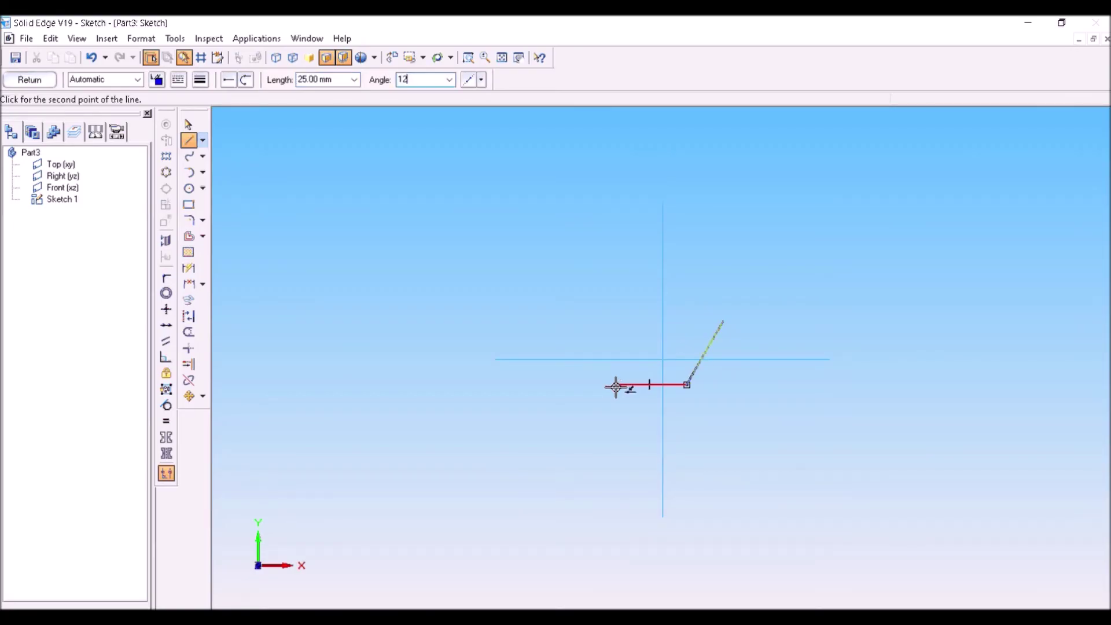
text(0)
key(Return)
Step: Draw the 25 mm upper side at 180° and close the hexagon with two sloping sides back to its starting point
text(25)
key(Tab)
text(60°3)
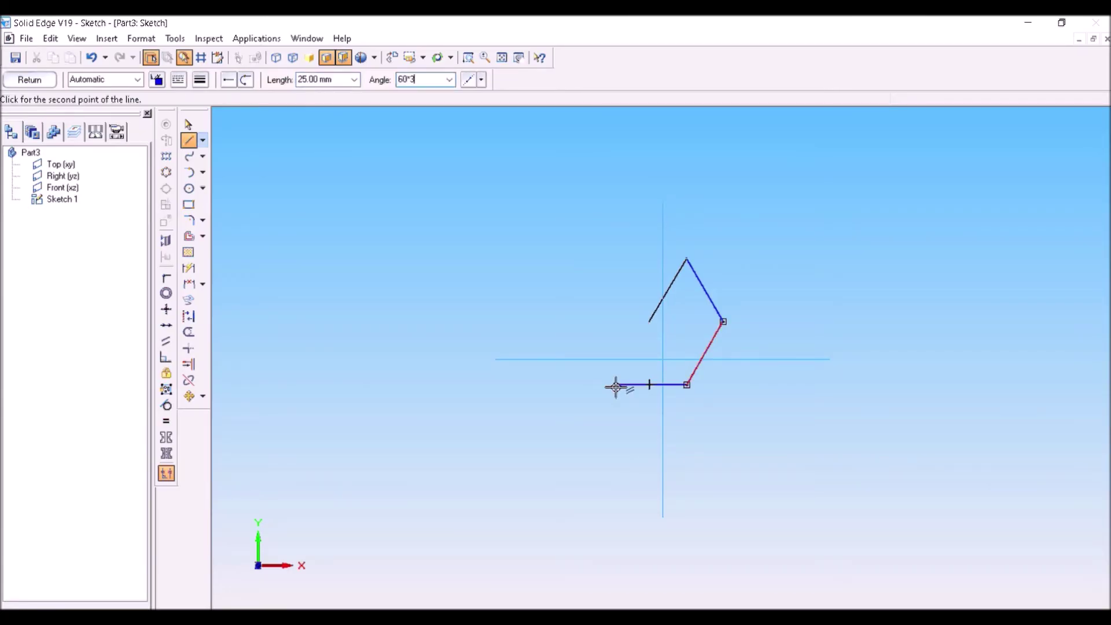
key(Return)
text(25)
key(Tab)
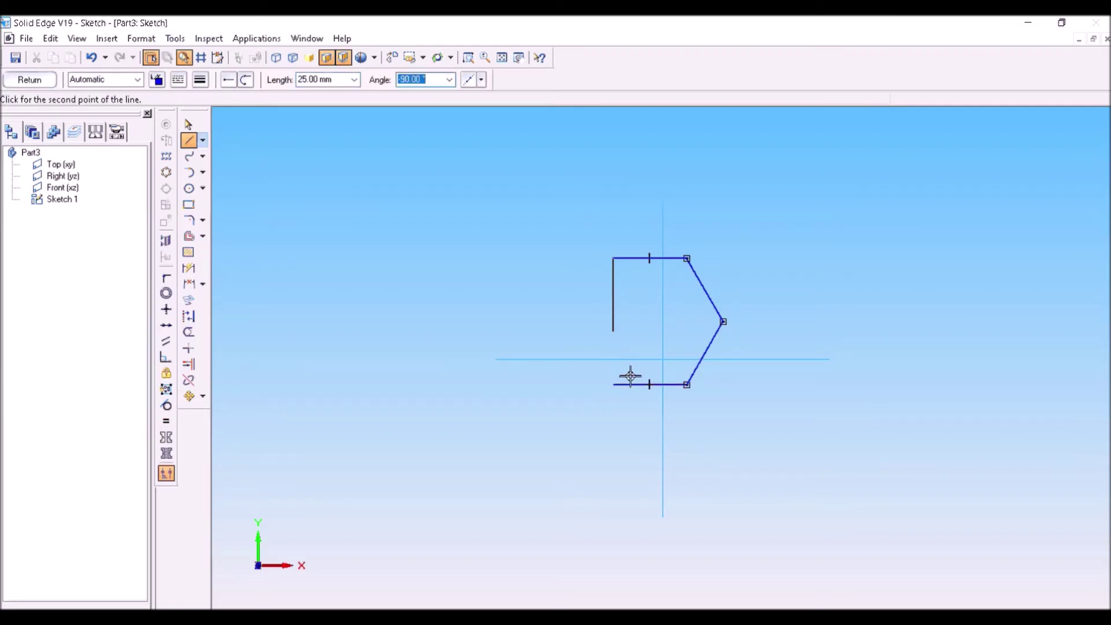
click(579, 322)
click(617, 385)
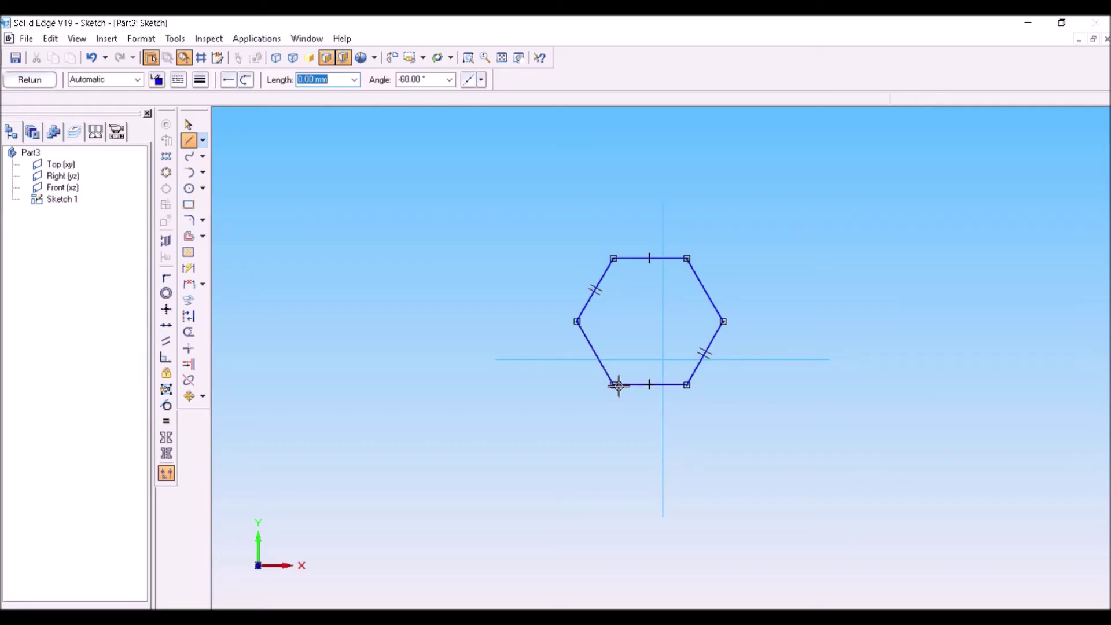
Step: Dimension the length of the hexagon's lower horizontal side
click(188, 268)
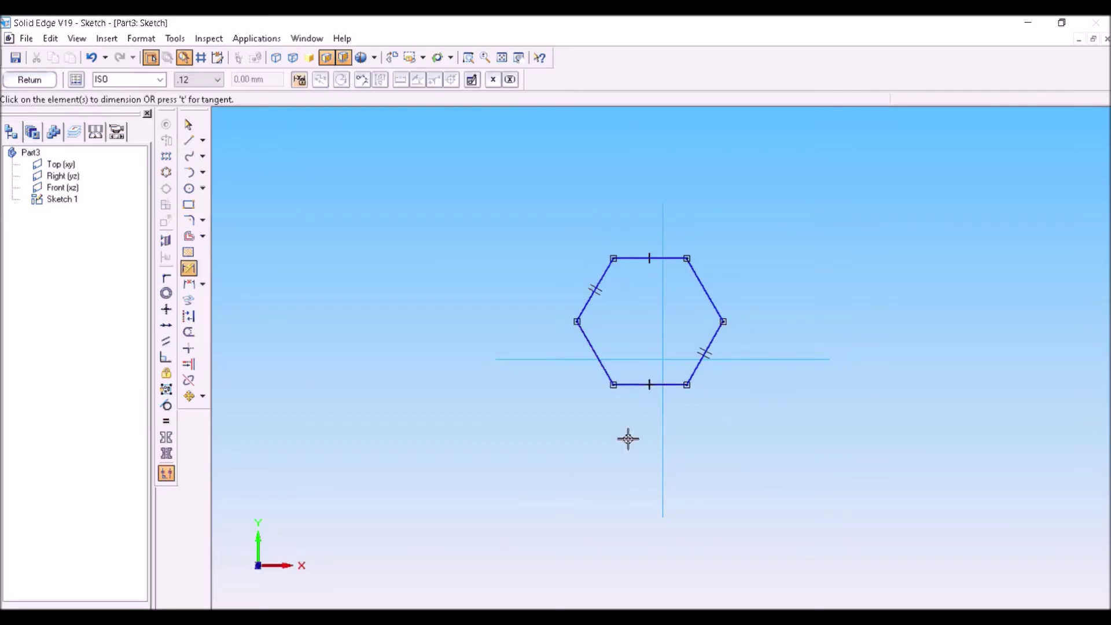
click(635, 385)
click(650, 416)
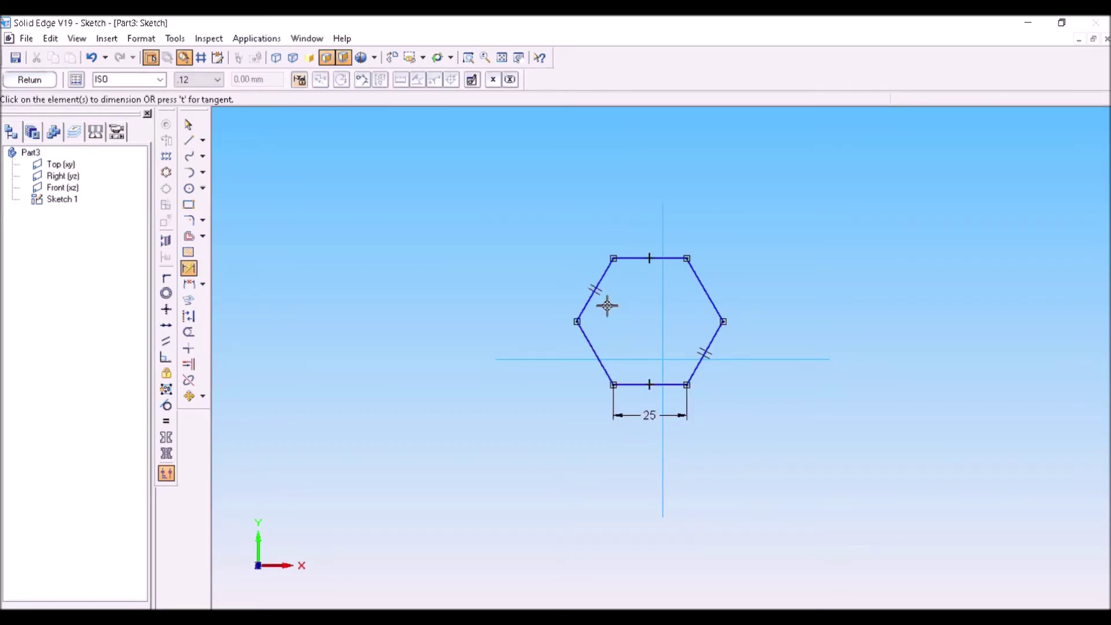
Step: Draw a horizontal diagonal and a sloping diagonal between opposite corners of the hexagon
click(188, 140)
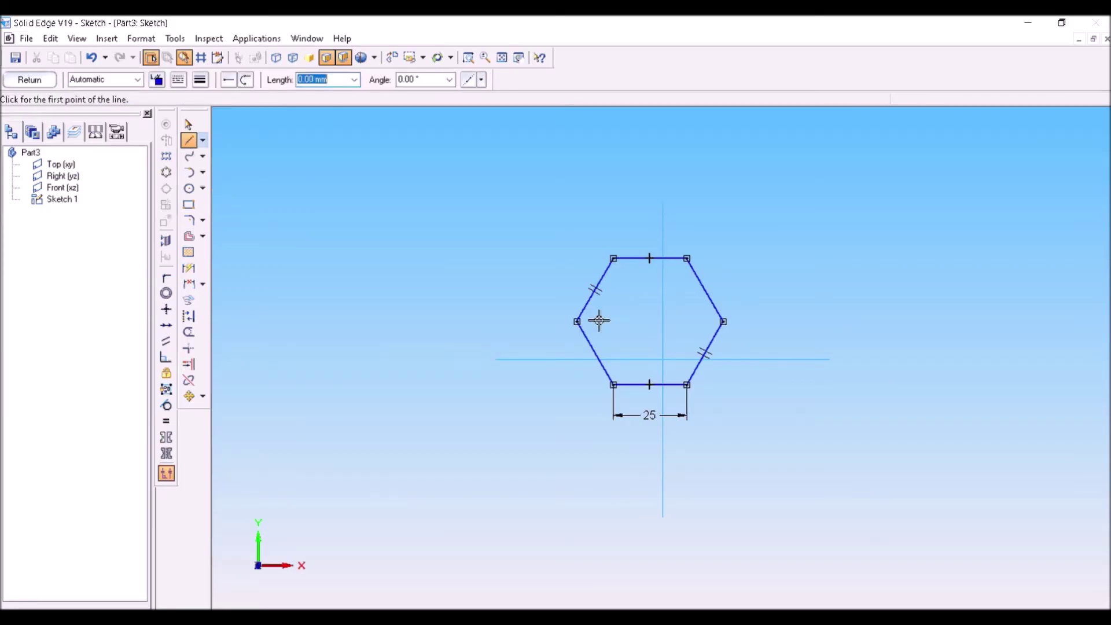
click(576, 321)
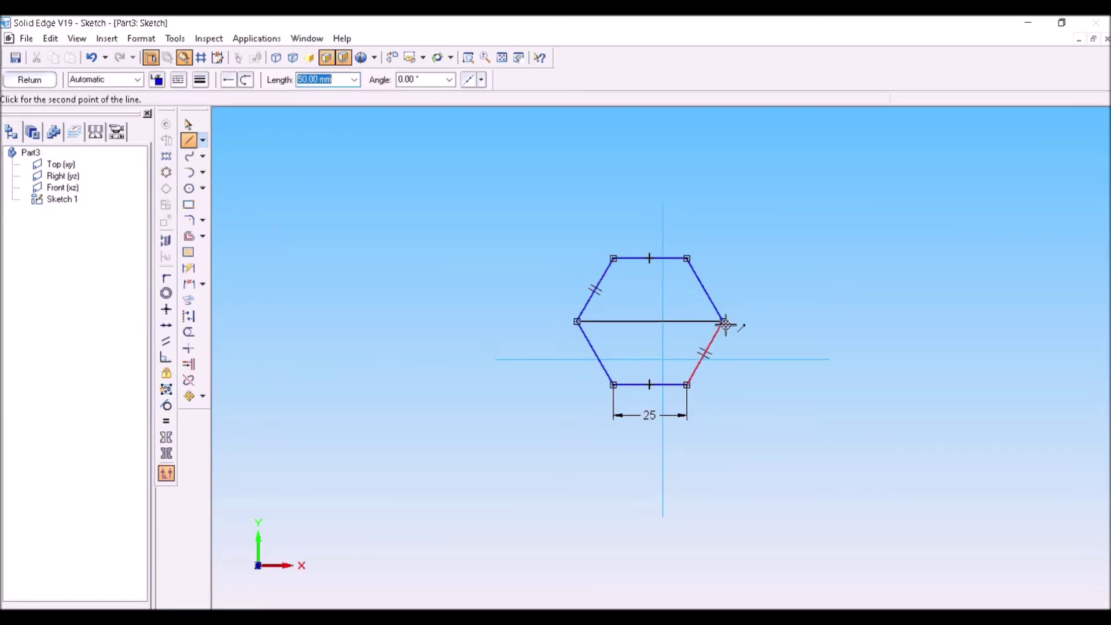
click(724, 322)
click(687, 385)
click(614, 259)
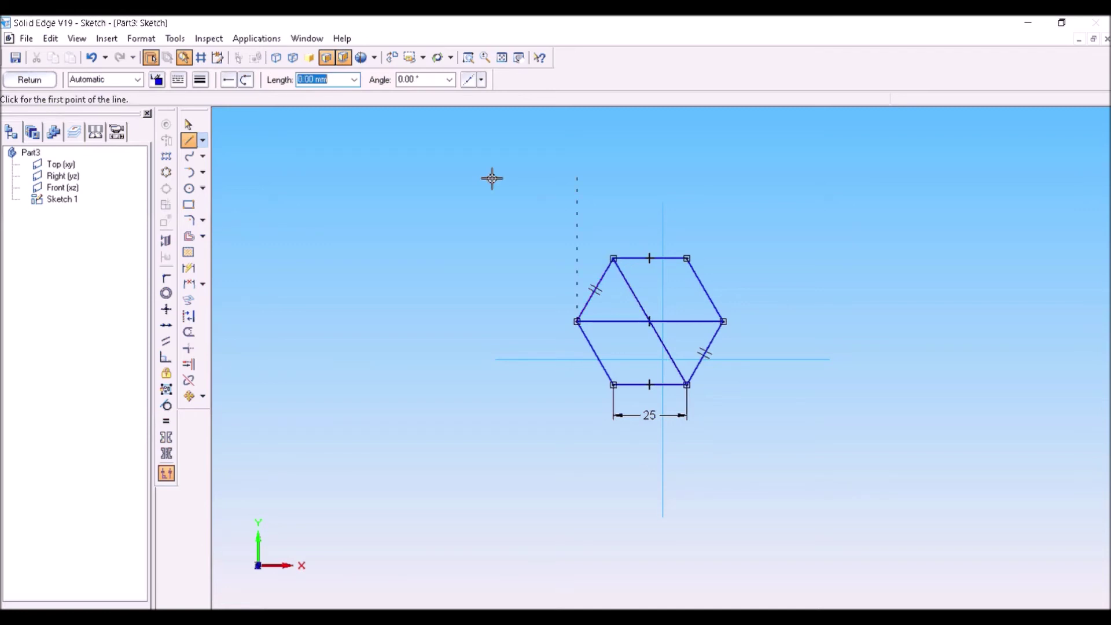
key(Escape)
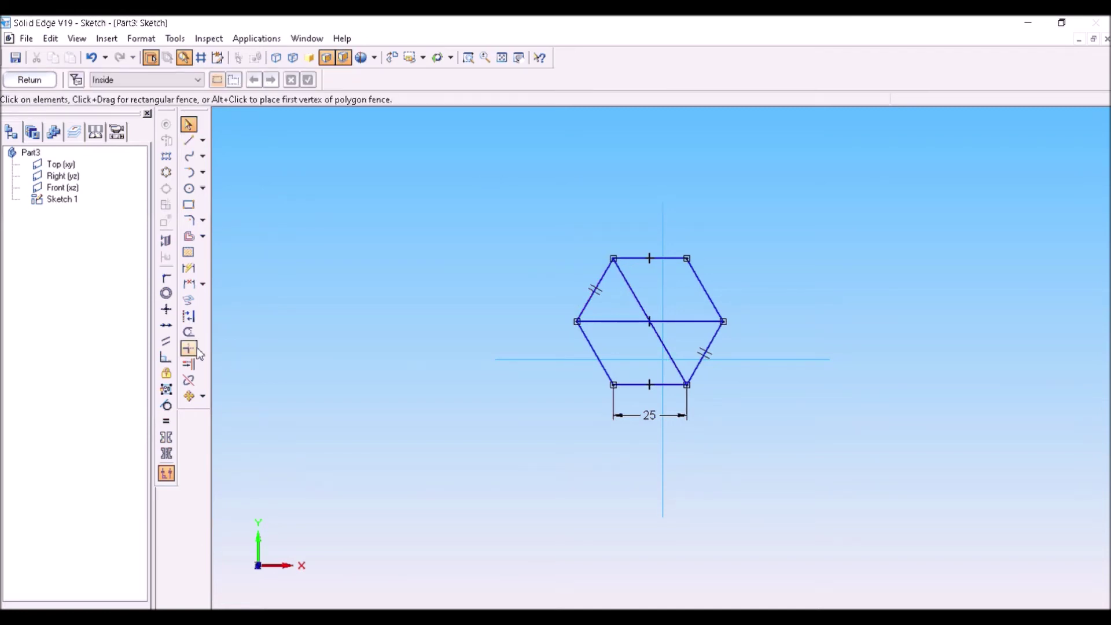
Step: Convert both hexagon diagonals to construction lines
click(189, 316)
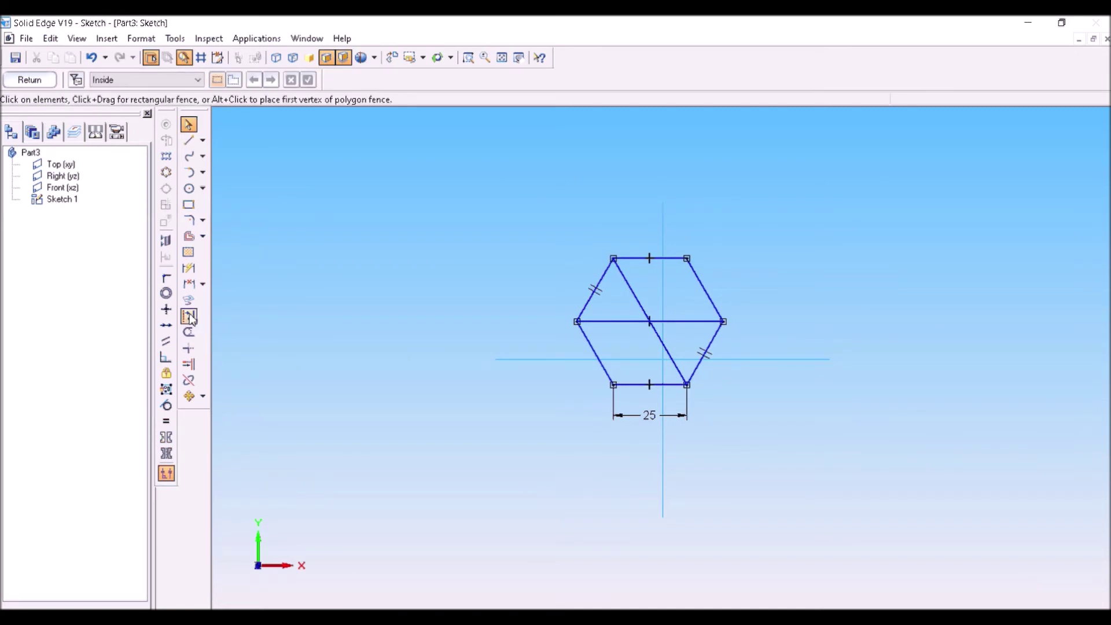
click(663, 330)
click(622, 321)
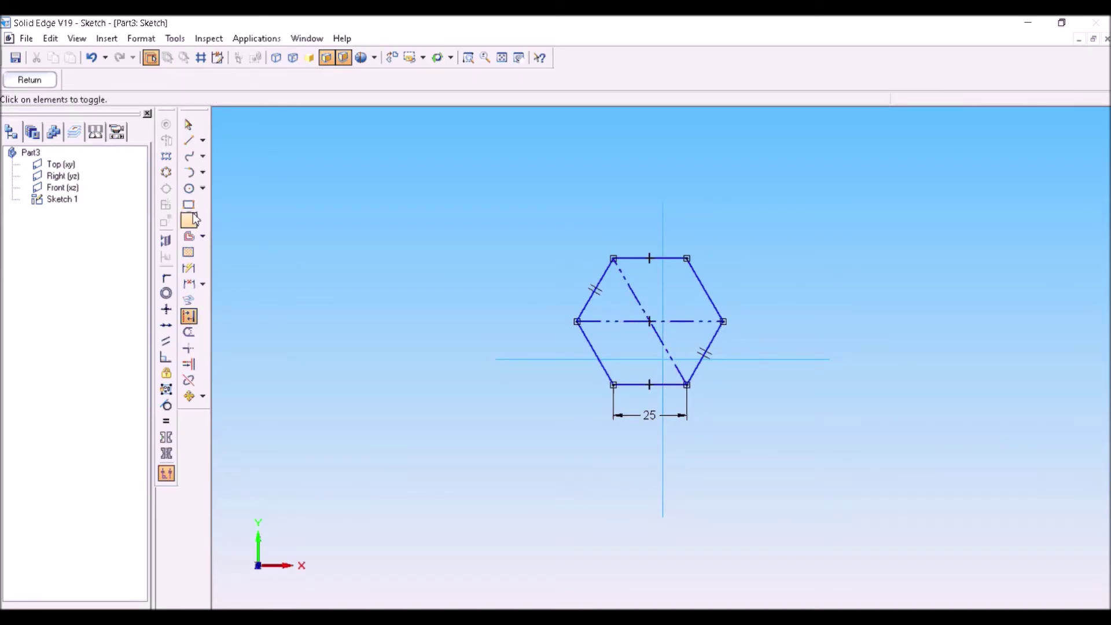
Step: Move the whole hexagon so its centre lies on the intersection of the reference planes, and leave the sketch
click(203, 397)
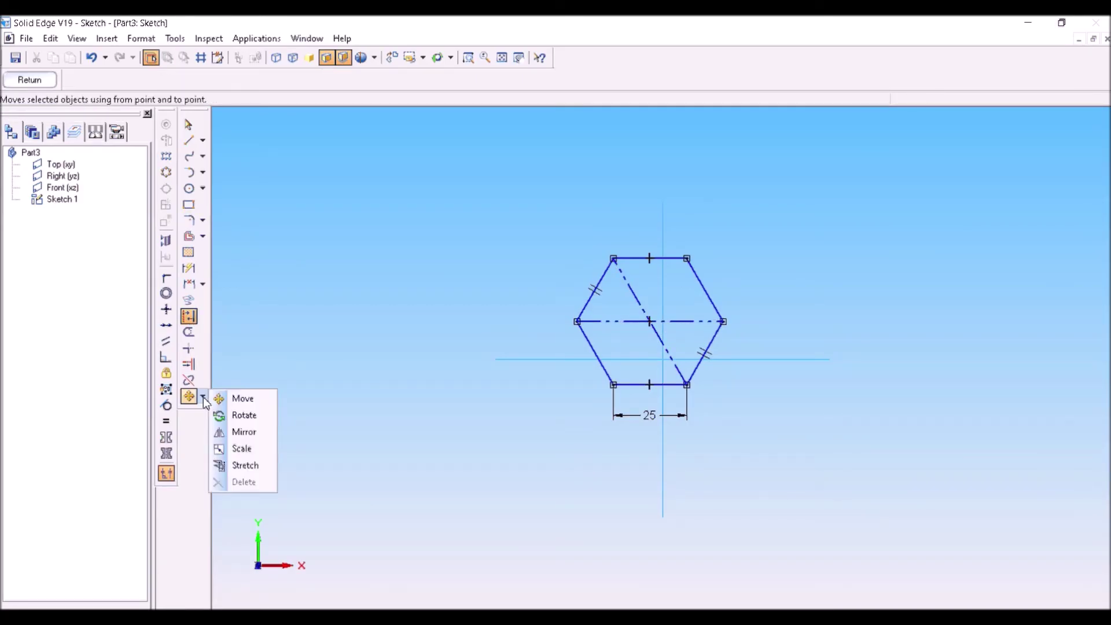
click(243, 398)
drag(509, 216, 728, 409)
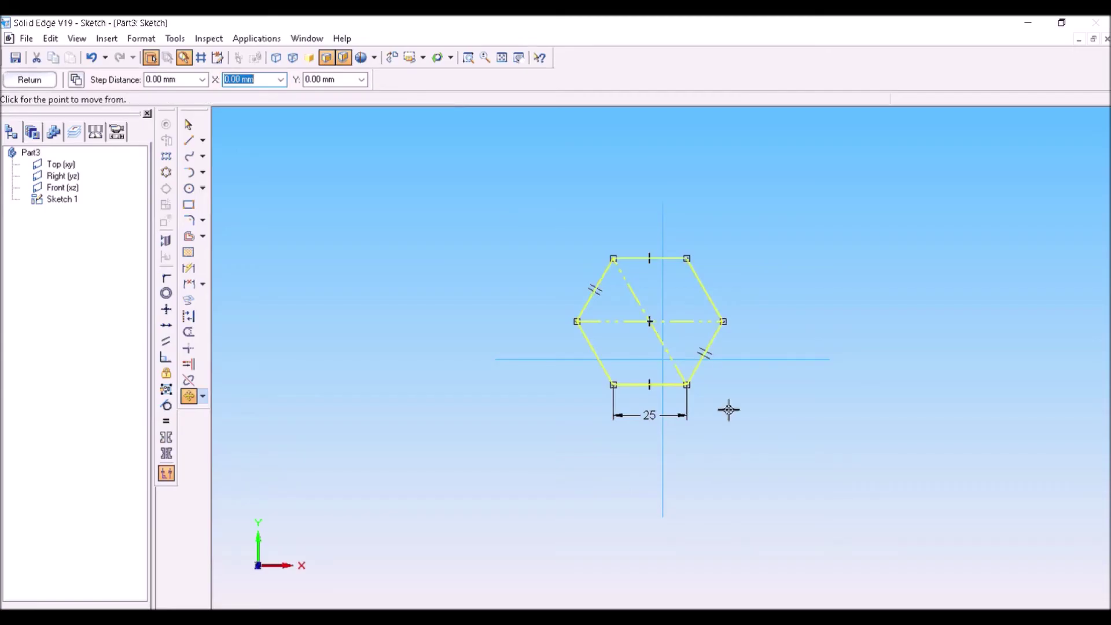
click(652, 321)
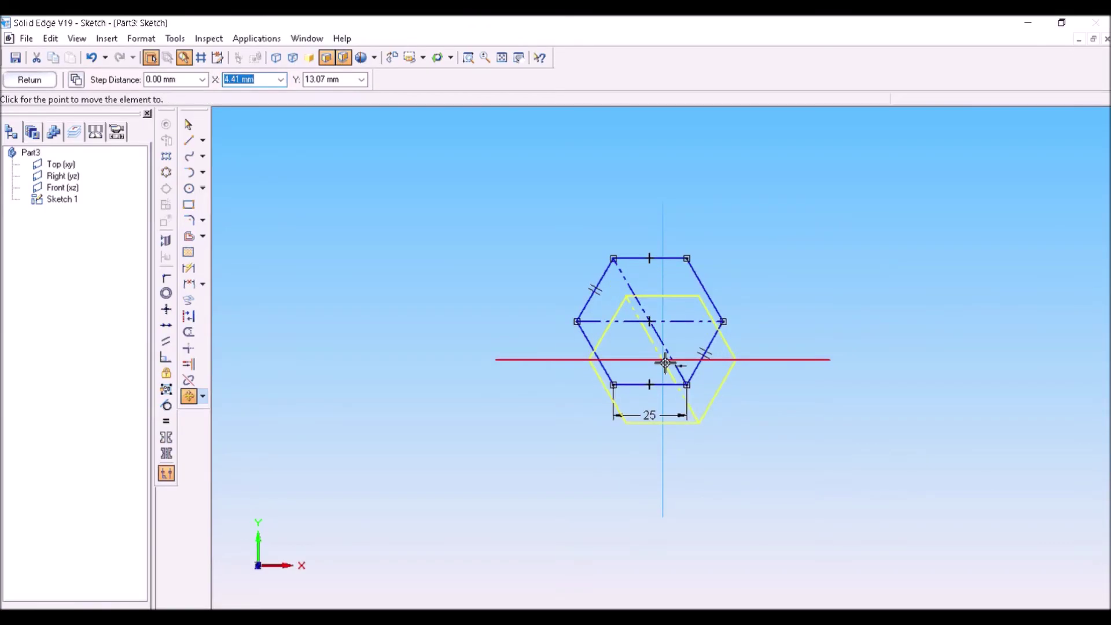
click(666, 363)
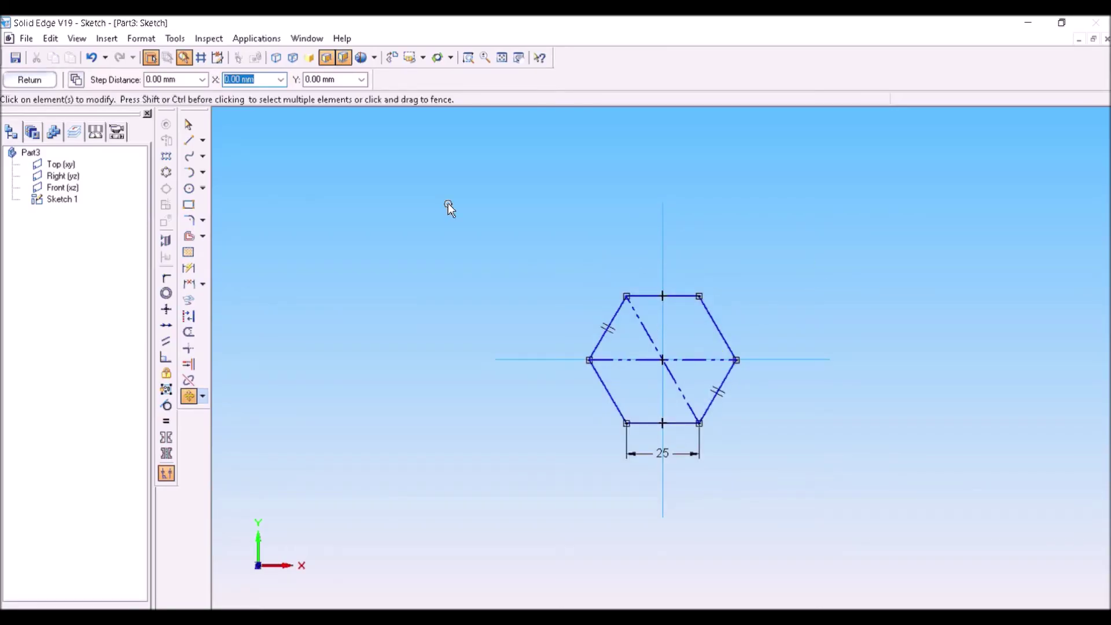
click(29, 79)
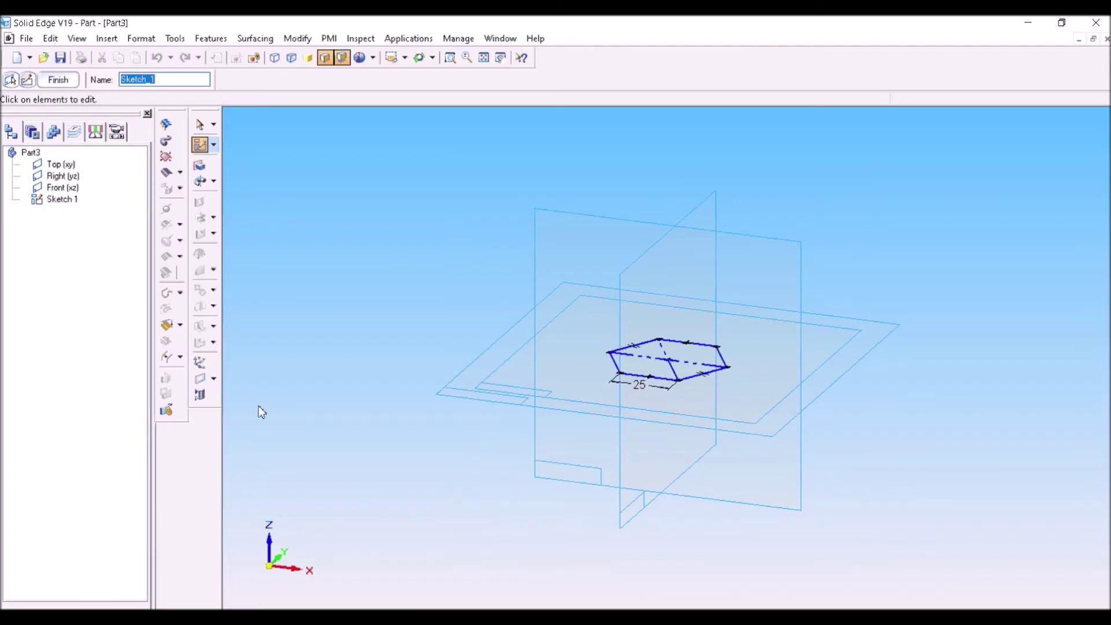
Step: Create a reference plane parallel to the Top (xy) plane, 40 mm above it
click(213, 378)
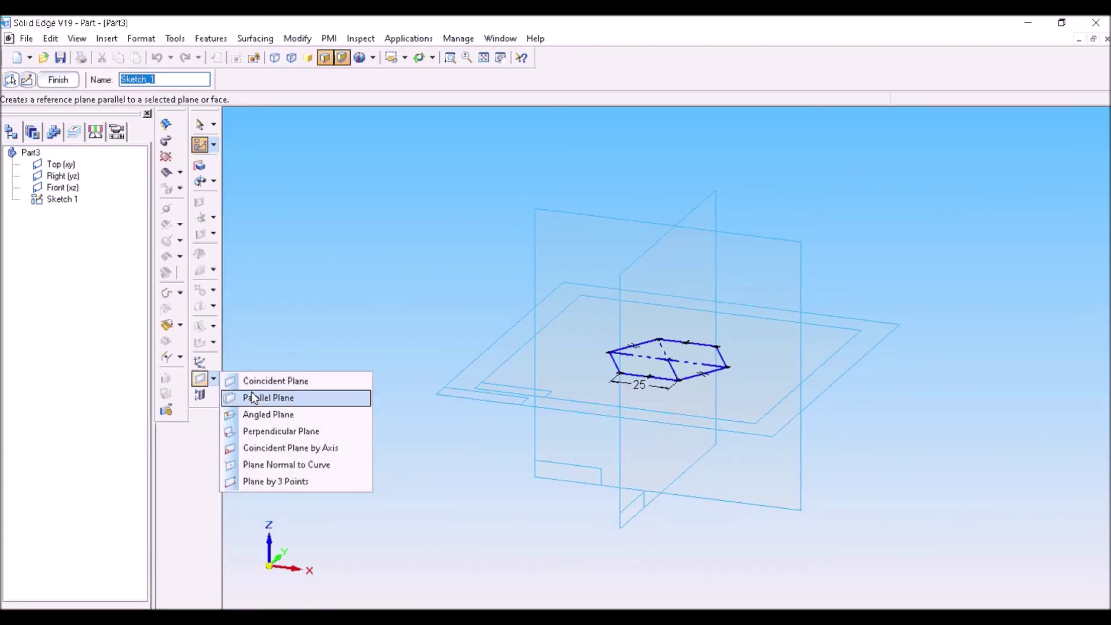
click(252, 397)
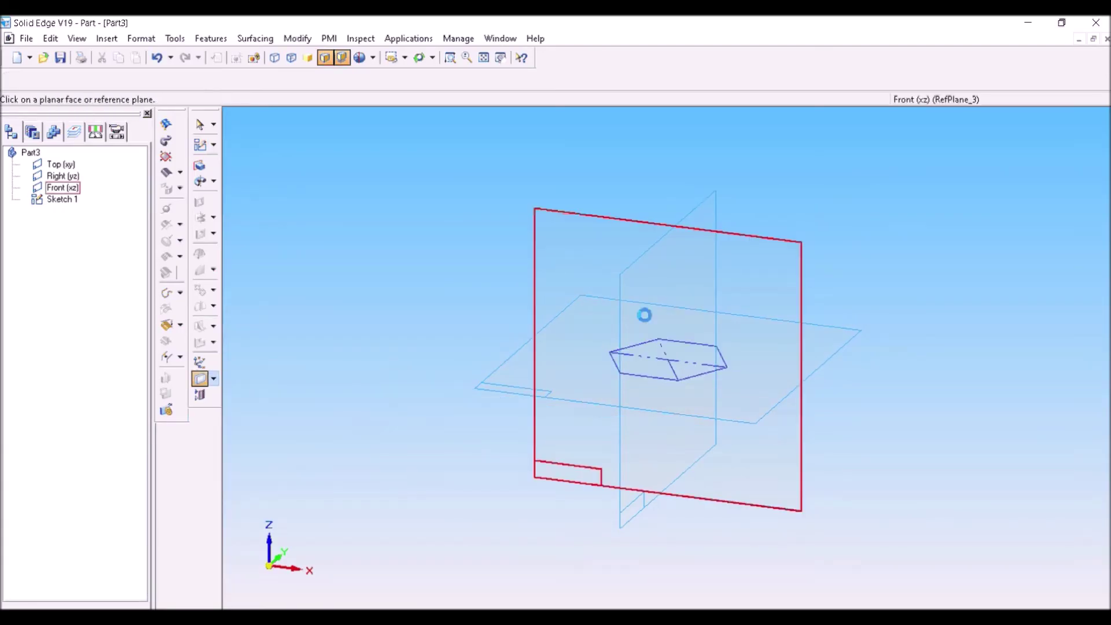
click(854, 332)
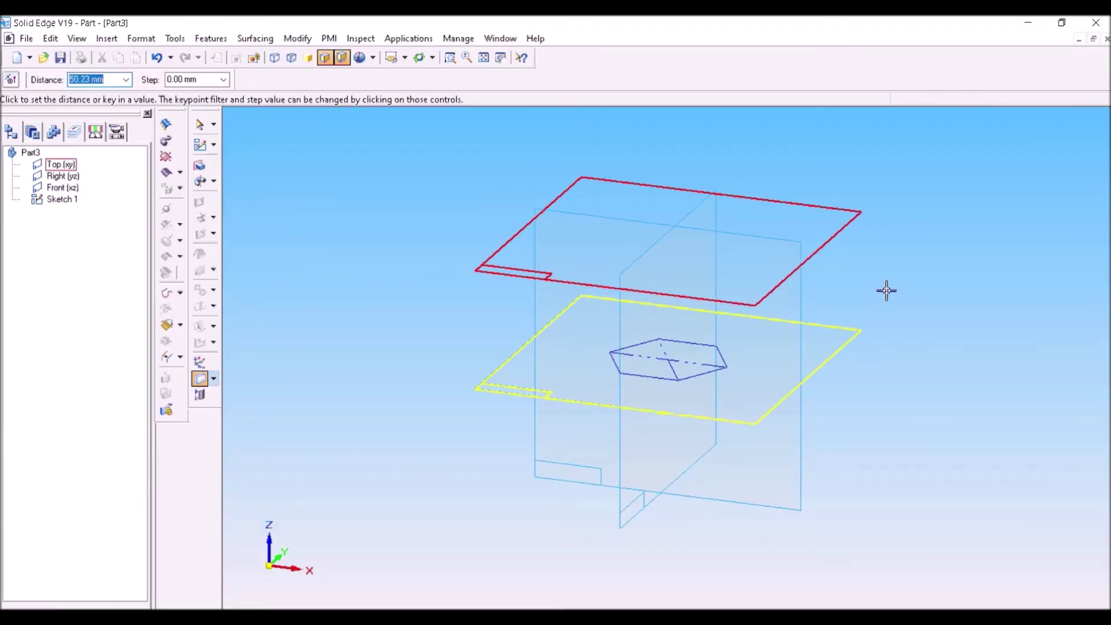
text(40)
key(Return)
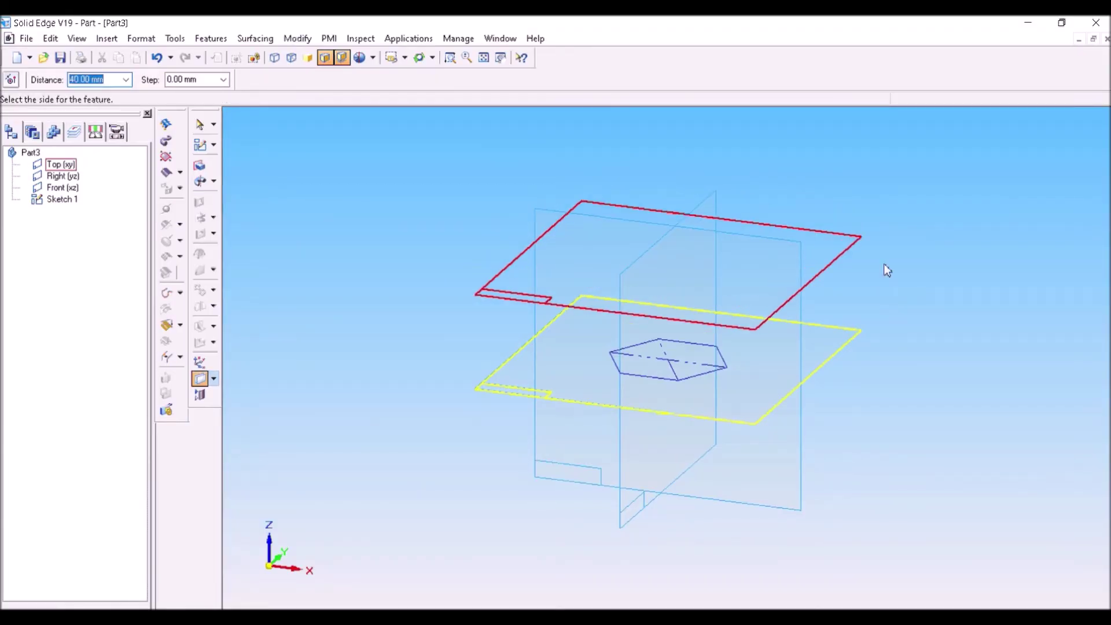
click(884, 250)
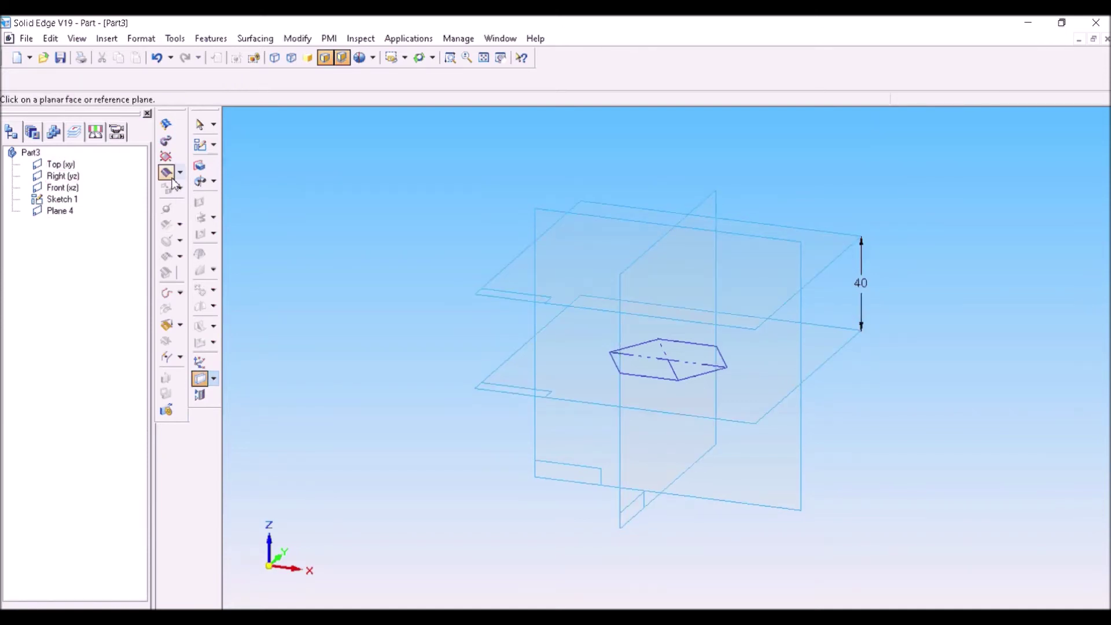
Step: Start a sketch on the new parallel plane and draw the small hexagon's lower side and first sloping side beside the large hexagon
click(202, 146)
click(833, 237)
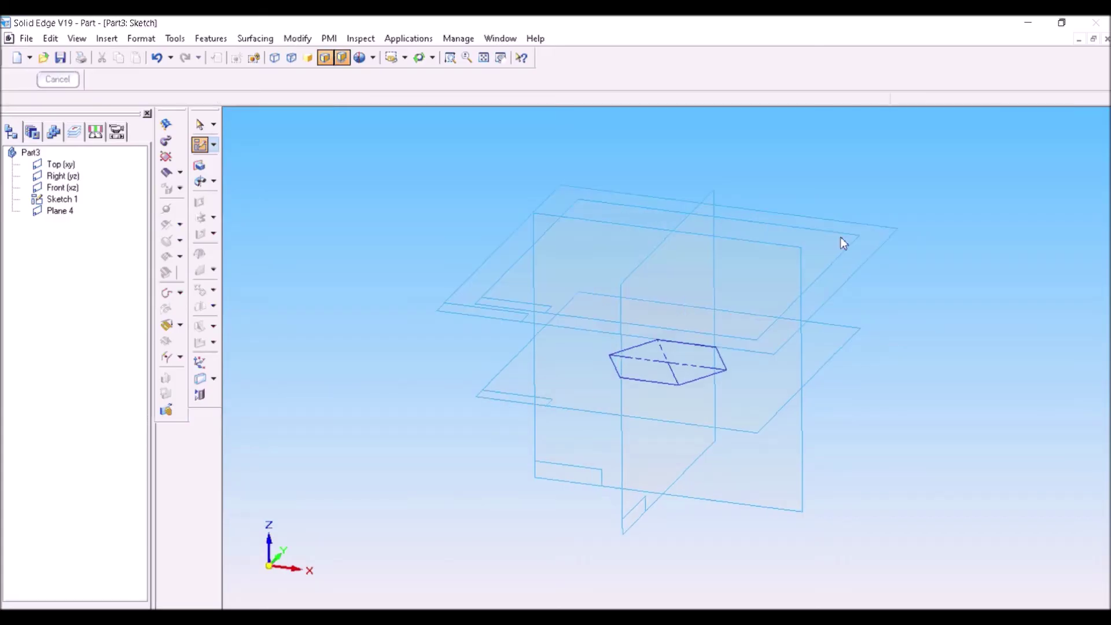
click(381, 431)
click(403, 395)
Step: Complete the small hexagon with 15 mm lines at 120°, 180° and -120°, and close it at its starting point
text(15)
key(Tab)
text(120)
key(Return)
text(15)
key(Tab)
text(180)
key(Return)
text(15)
key(Tab)
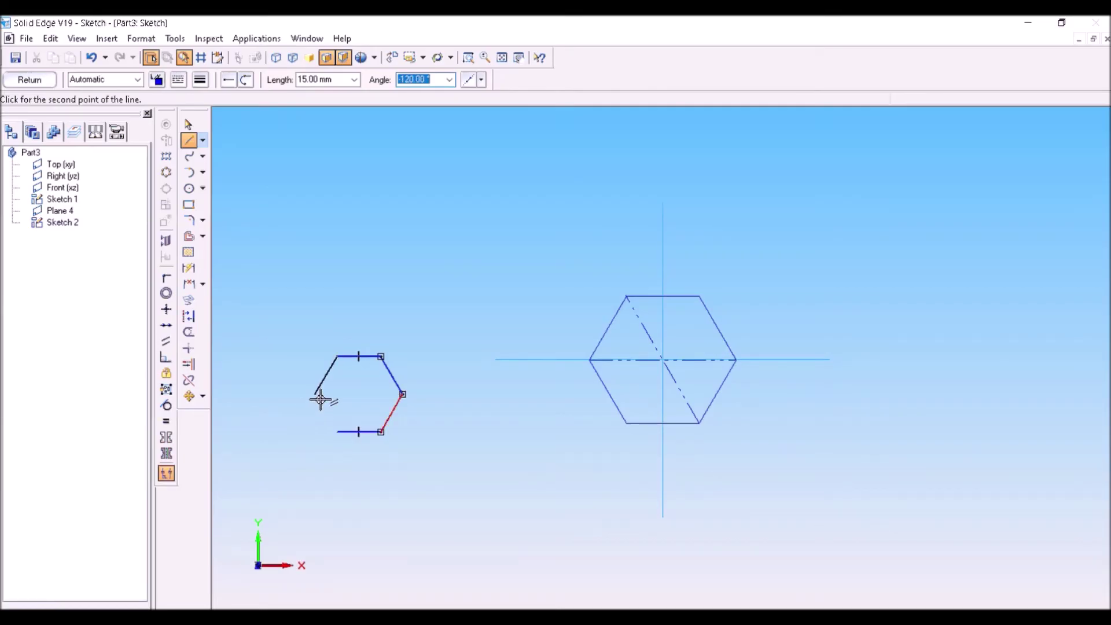
key(Return)
click(338, 431)
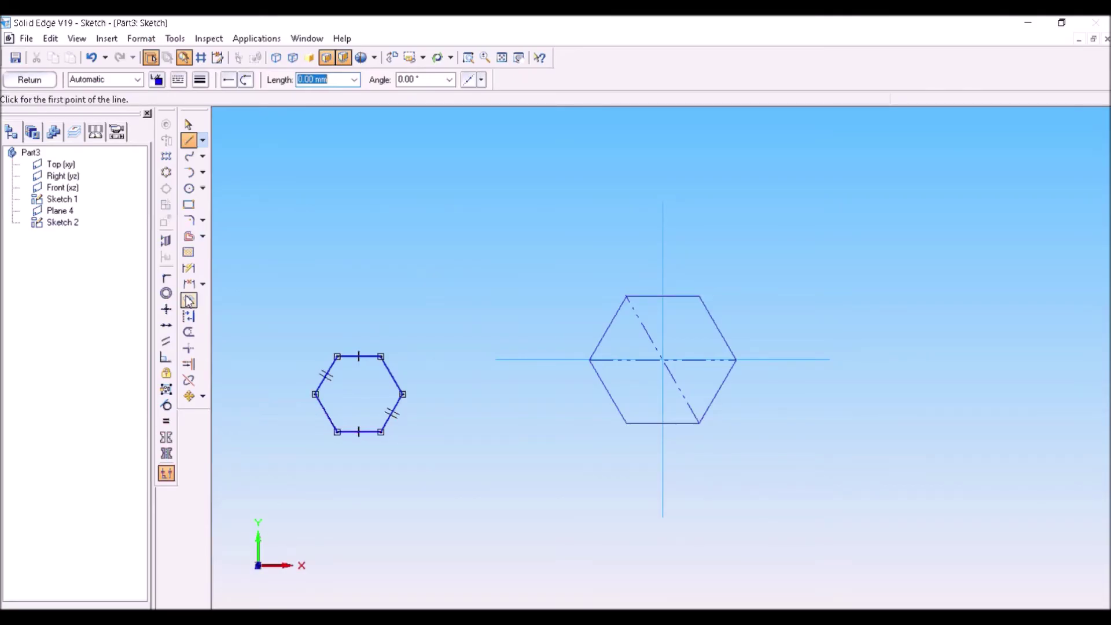
Step: Dimension the length of the small hexagon's lower side, placing the dimension below it
click(188, 299)
click(368, 431)
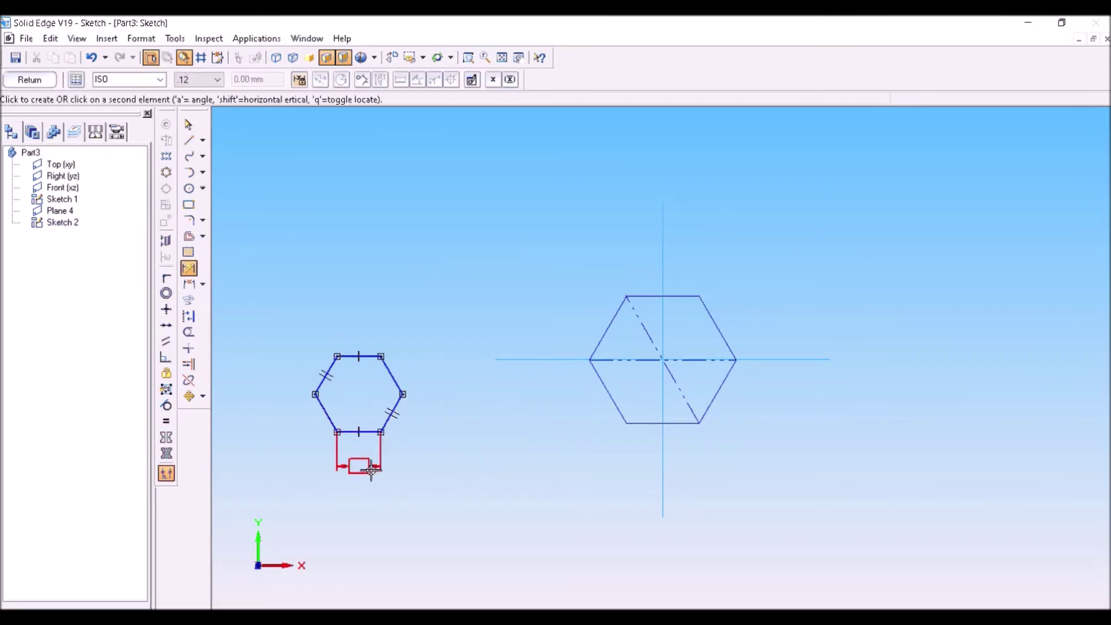
click(371, 470)
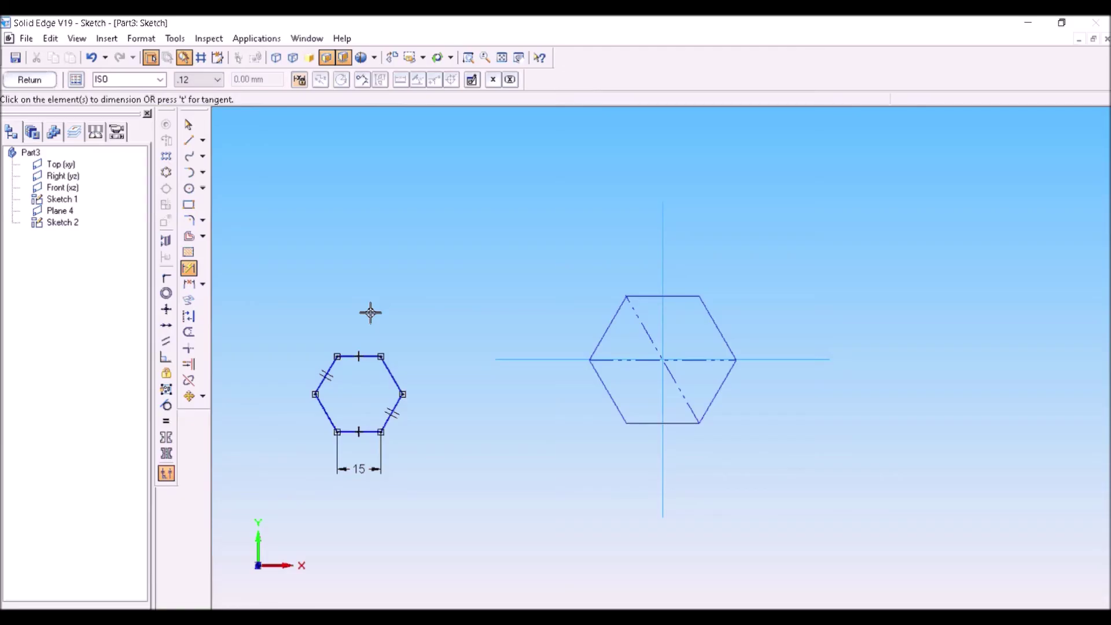
Step: Draw the small hexagon's horizontal diagonal and one sloping diagonal between opposite corners
click(190, 140)
click(314, 394)
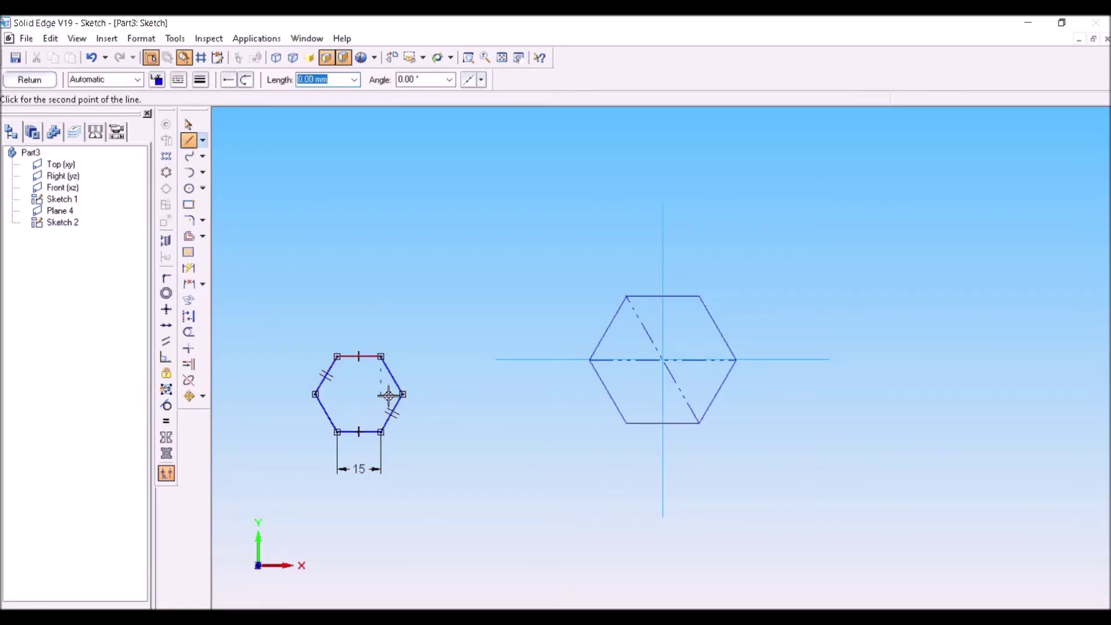
click(403, 394)
click(403, 394)
click(337, 356)
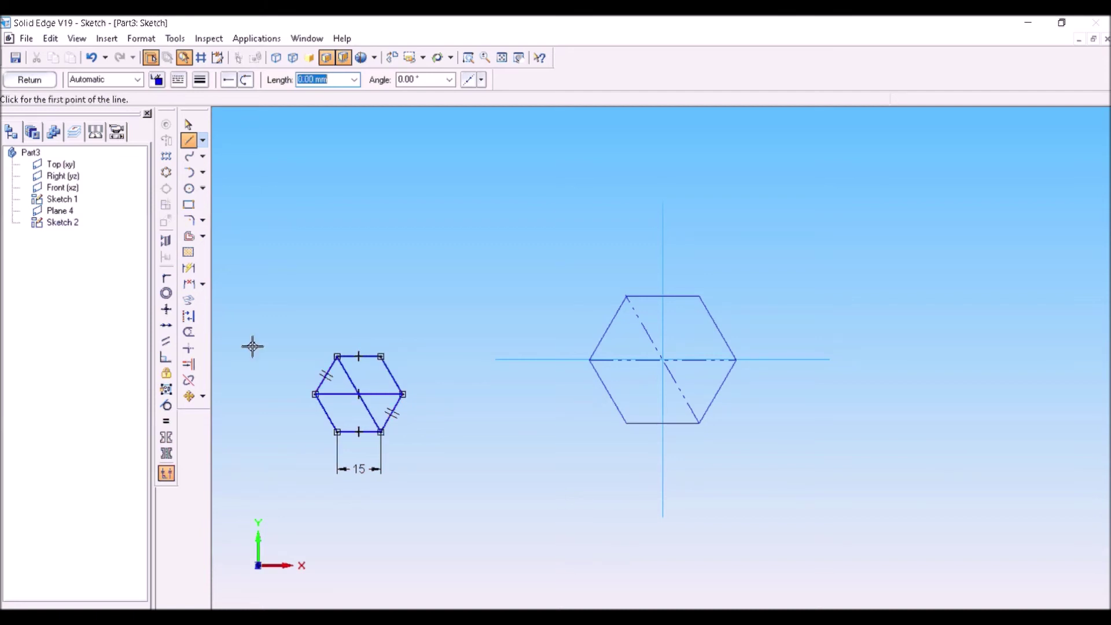
Step: Convert both diagonals of the small hexagon to construction lines
click(189, 315)
click(355, 388)
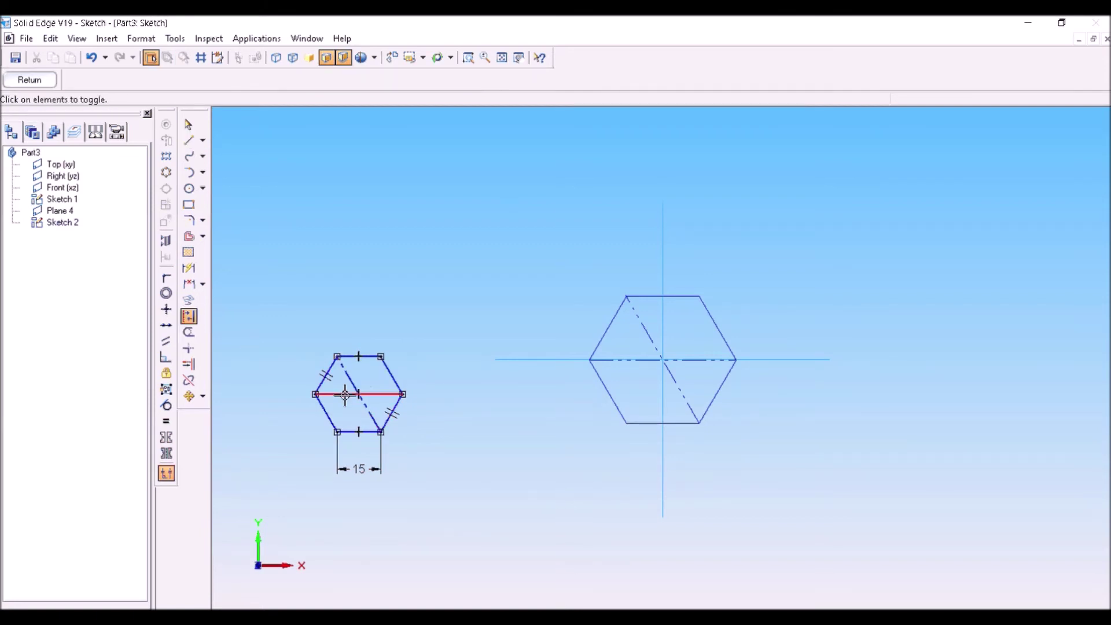
click(346, 394)
Step: Move the whole small hexagon by its centre onto the intersection of the reference planes, and finish the sketch
click(188, 396)
drag(424, 451, 376, 401)
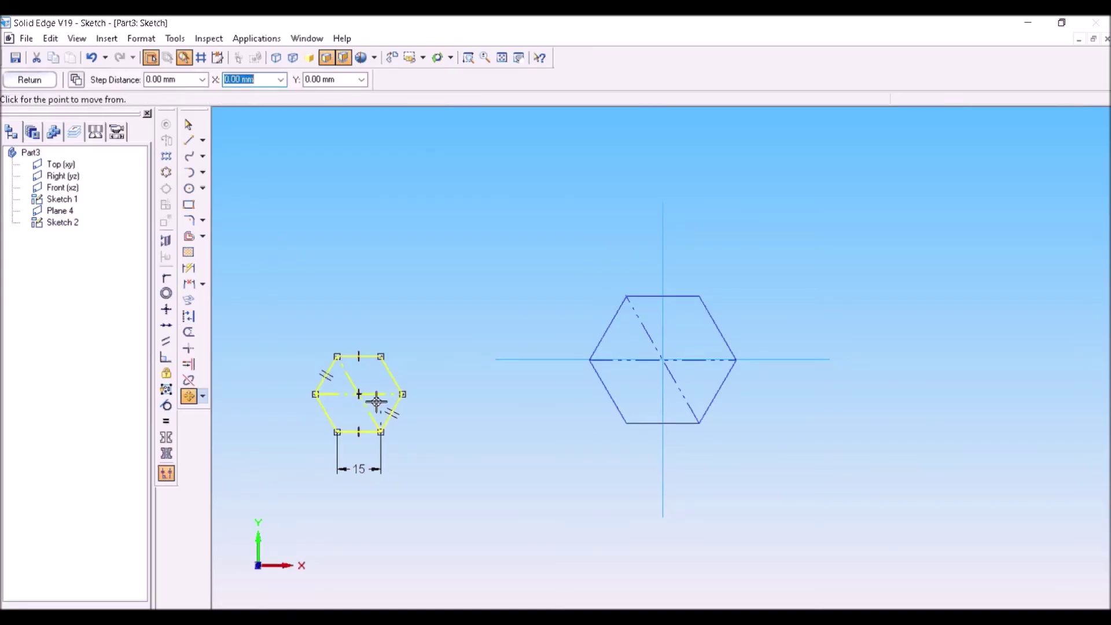
click(358, 394)
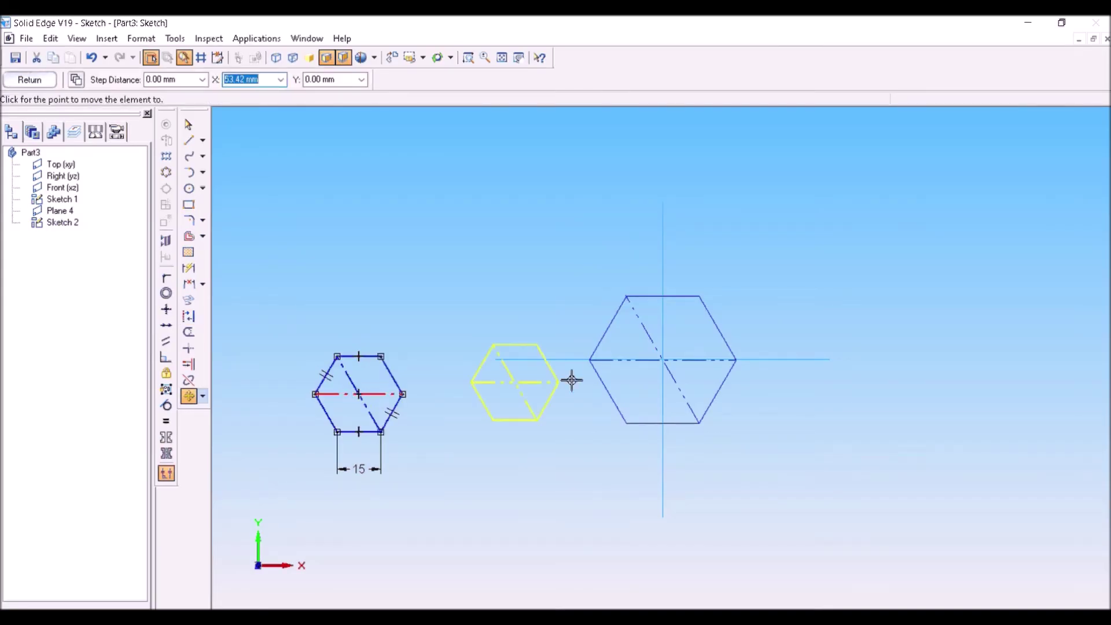
click(664, 360)
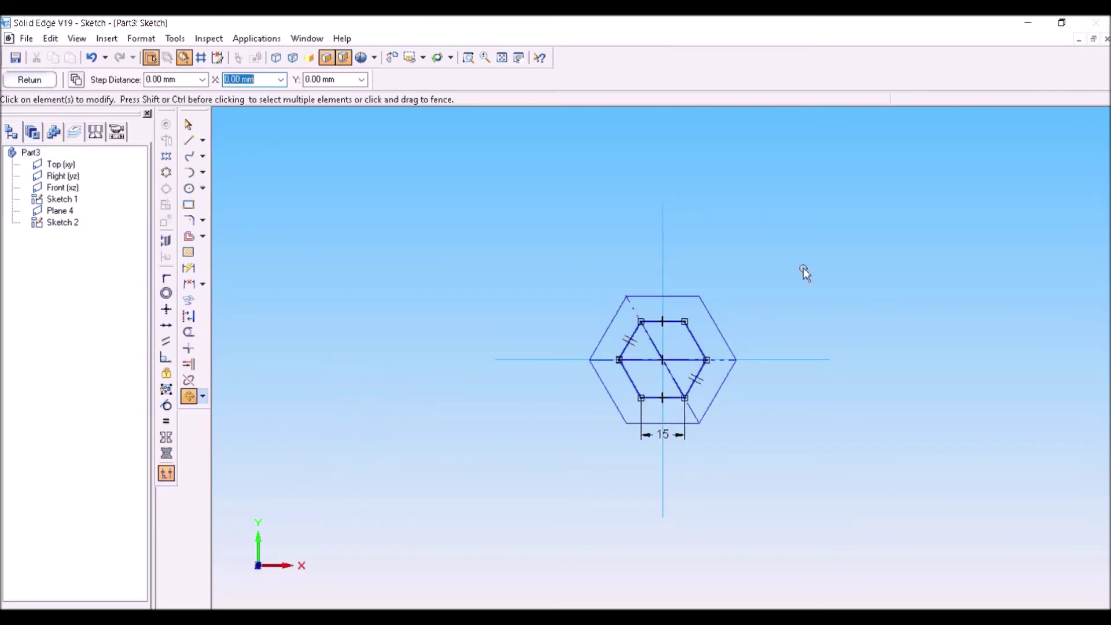
click(45, 81)
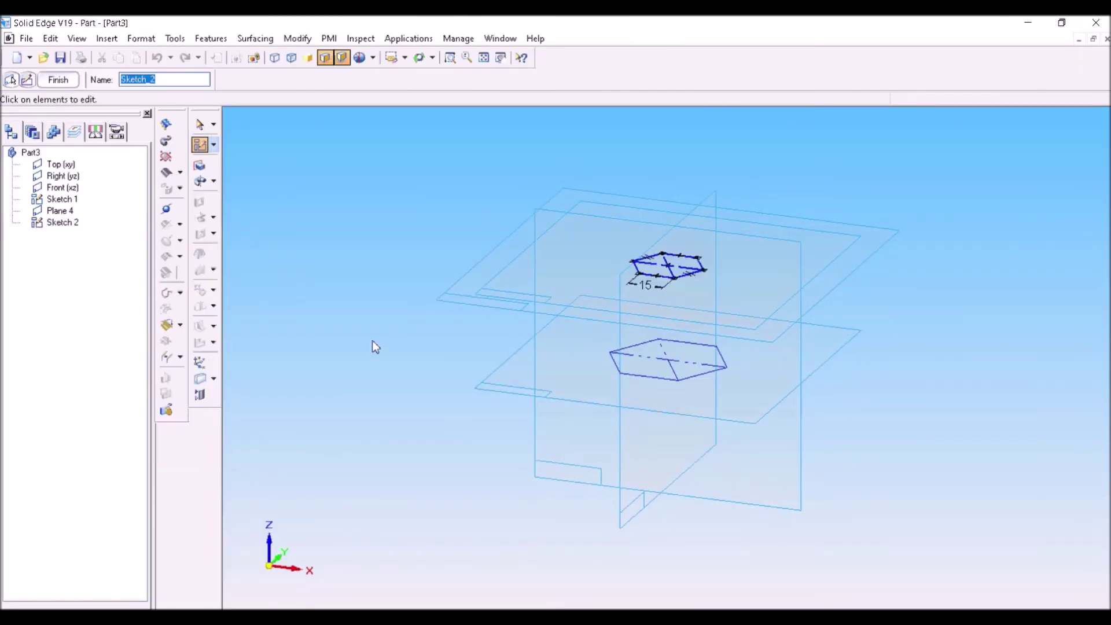
click(67, 85)
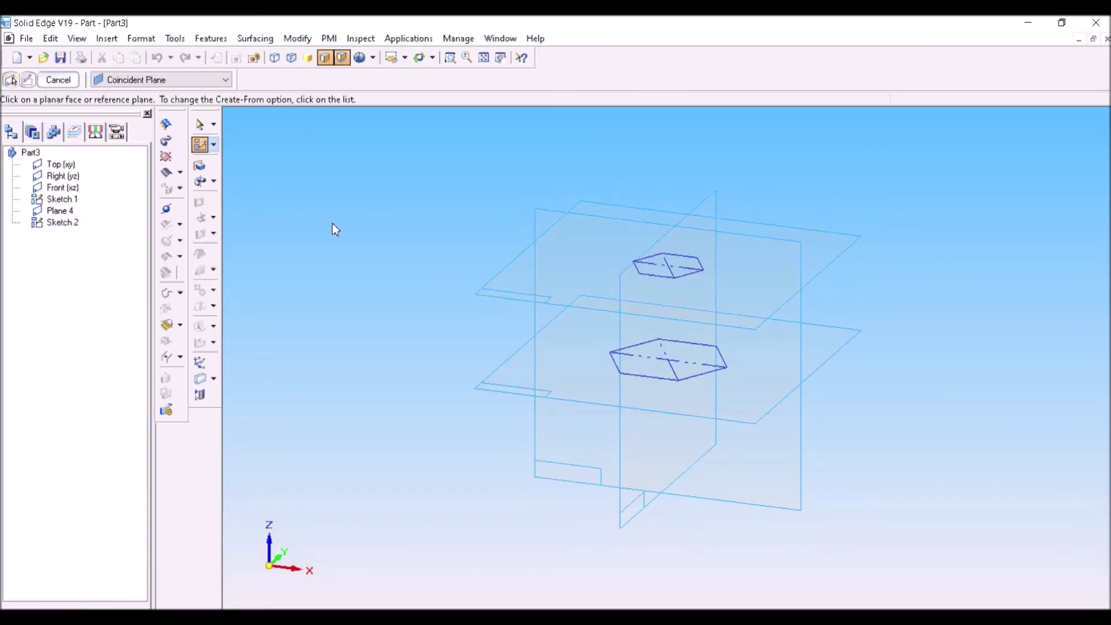
Step: Create a lofted protrusion from the large hexagon to the small hexagon, starting both cross sections at matching corners, and leave the command
click(213, 182)
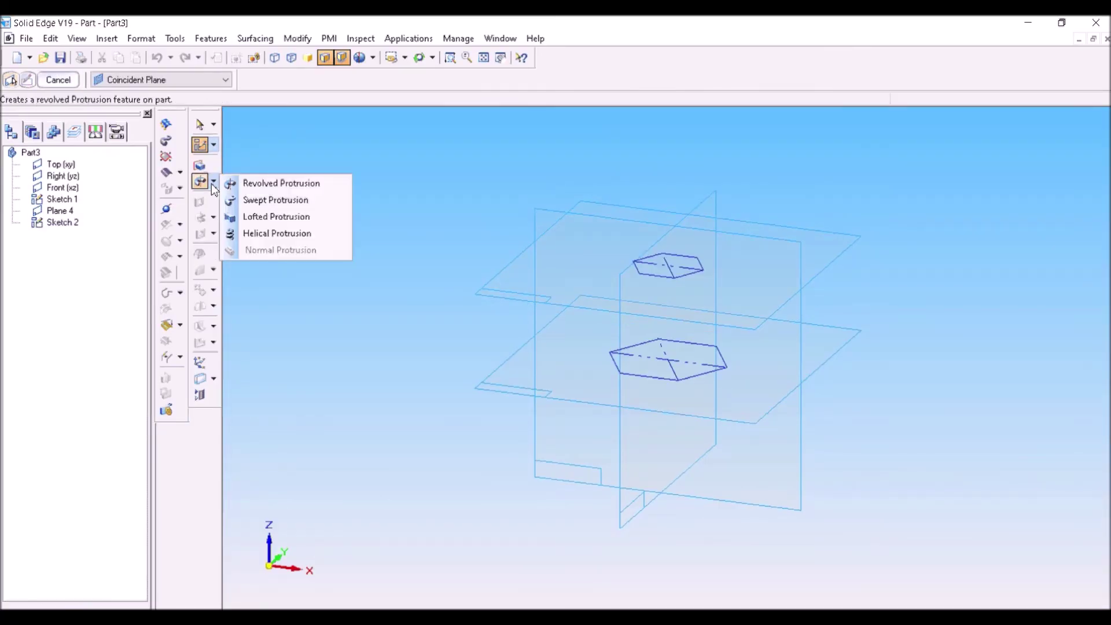
click(261, 216)
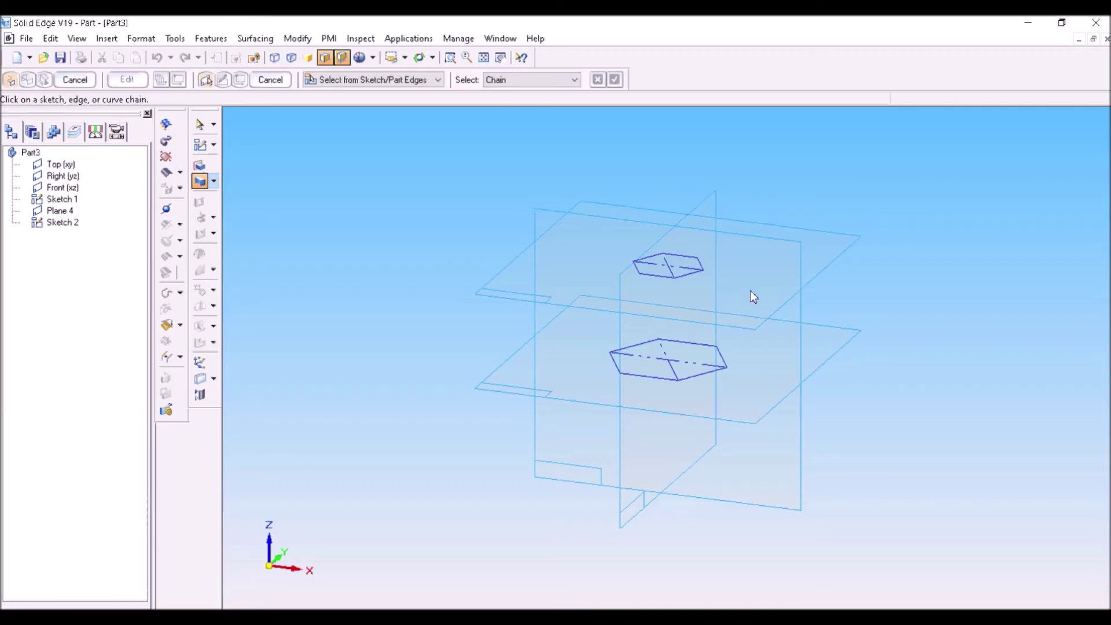
click(711, 375)
click(681, 280)
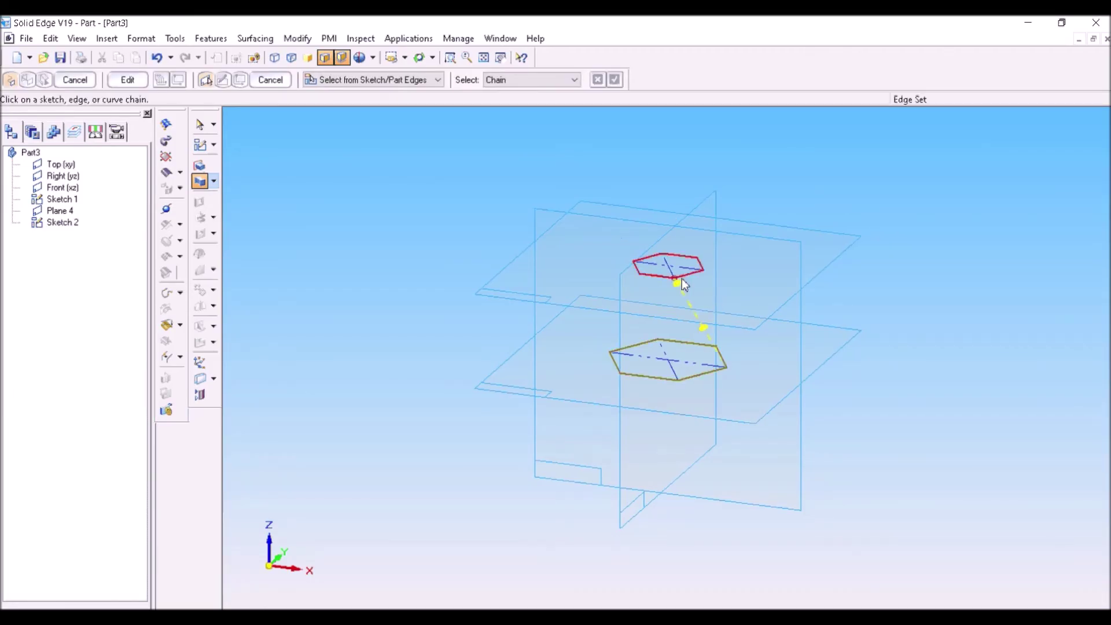
drag(678, 283, 703, 270)
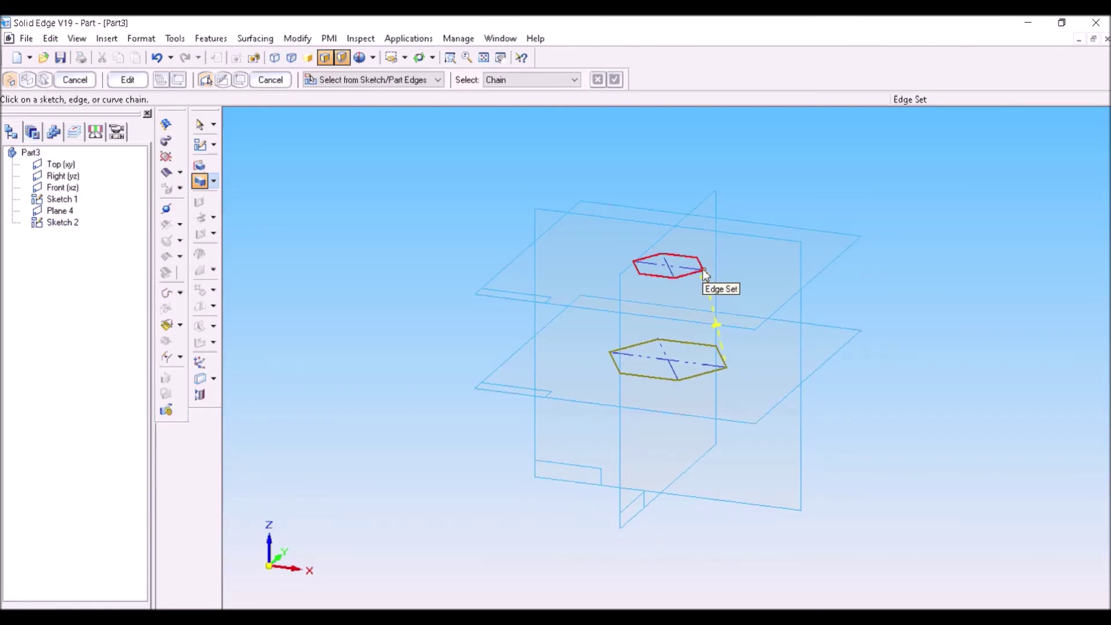
right_click(705, 273)
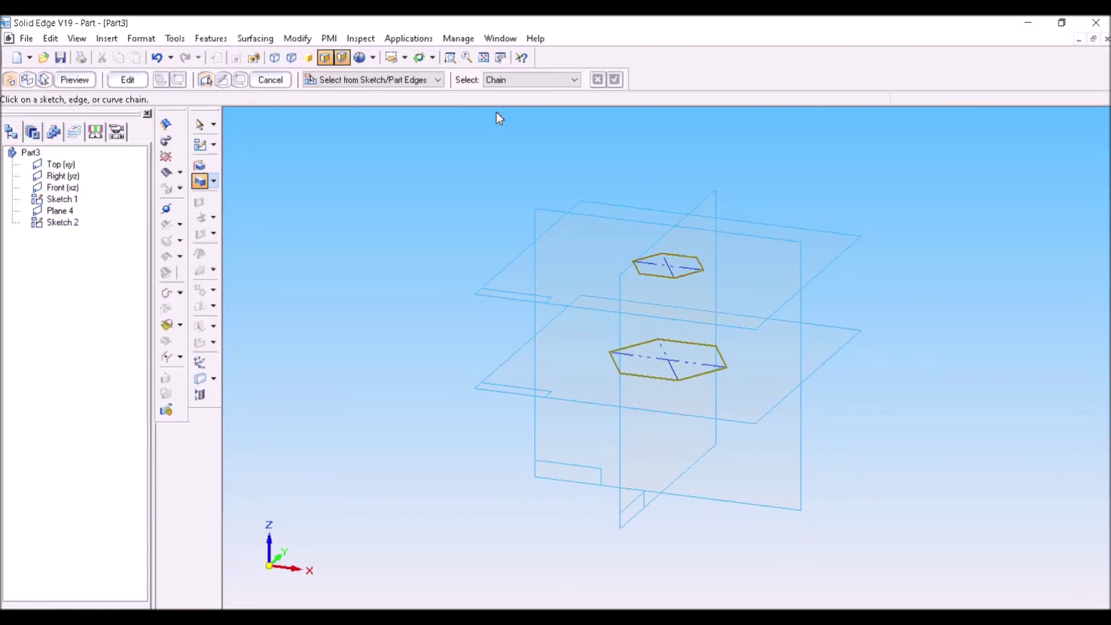
click(615, 79)
click(74, 80)
click(75, 80)
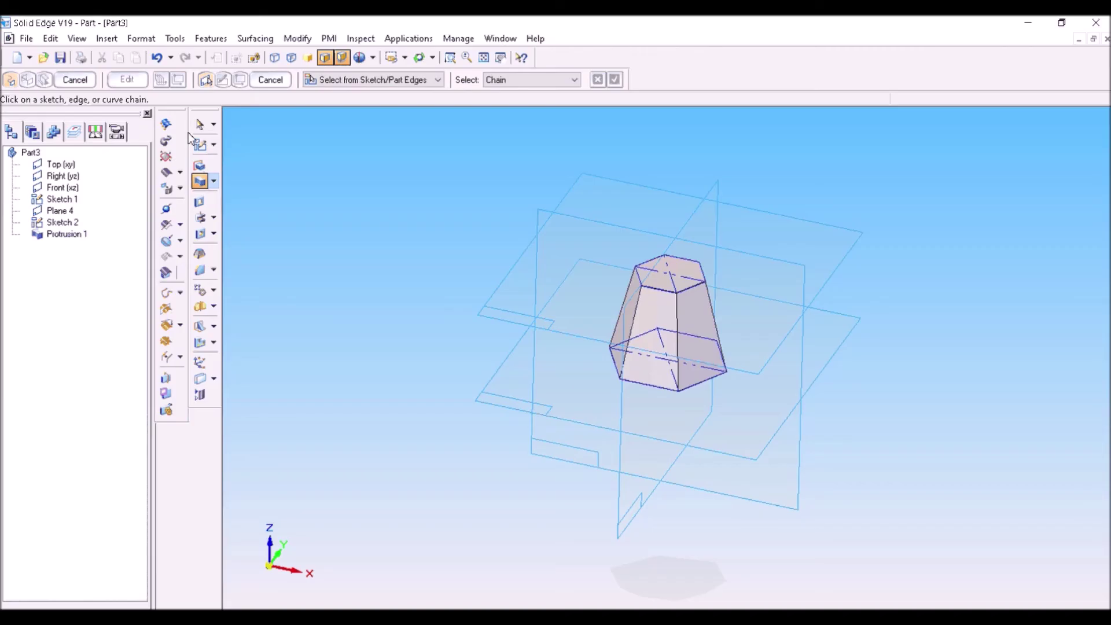
click(74, 80)
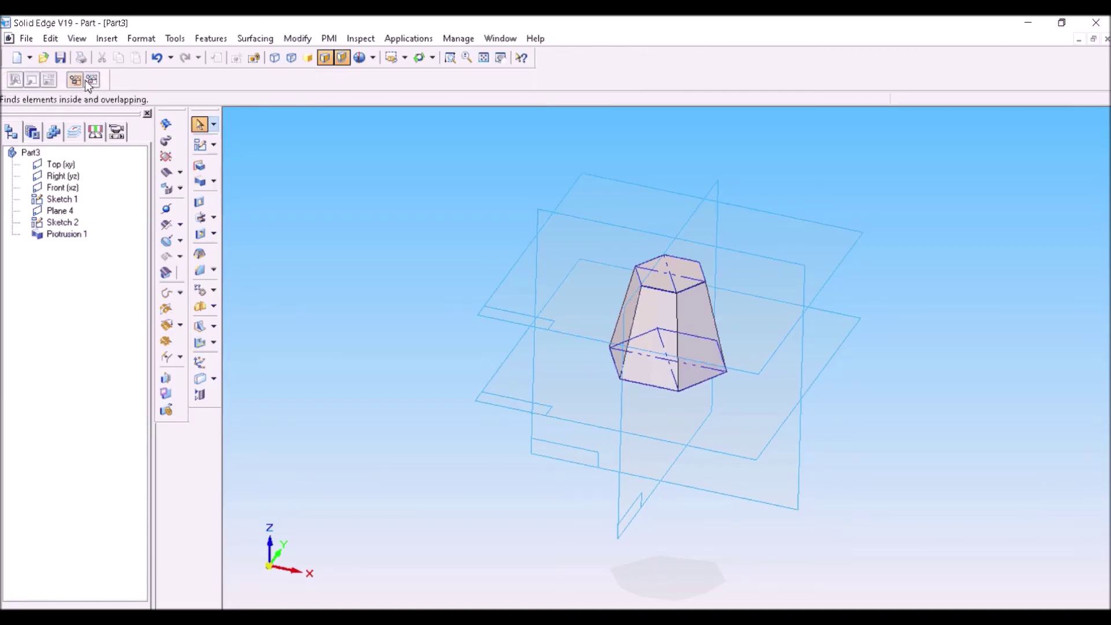